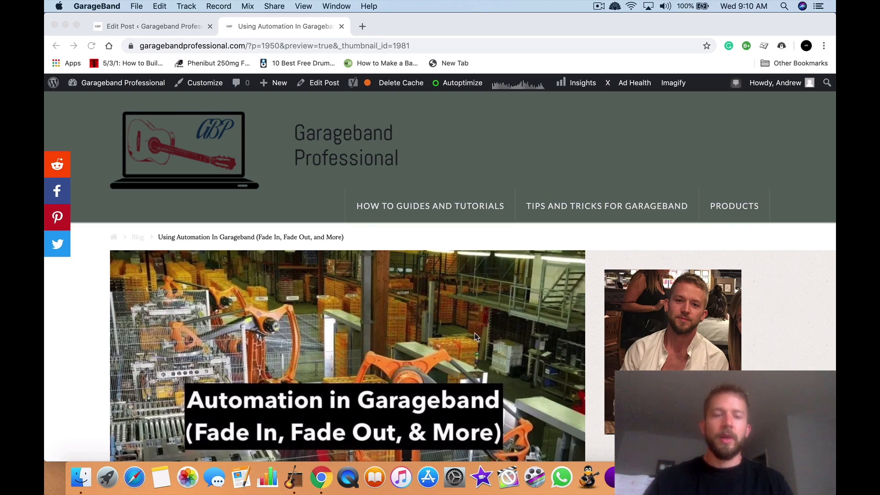
- Read the automation article from its introduction through the section on fading out automatically
scroll(538, 335, "down", 8)
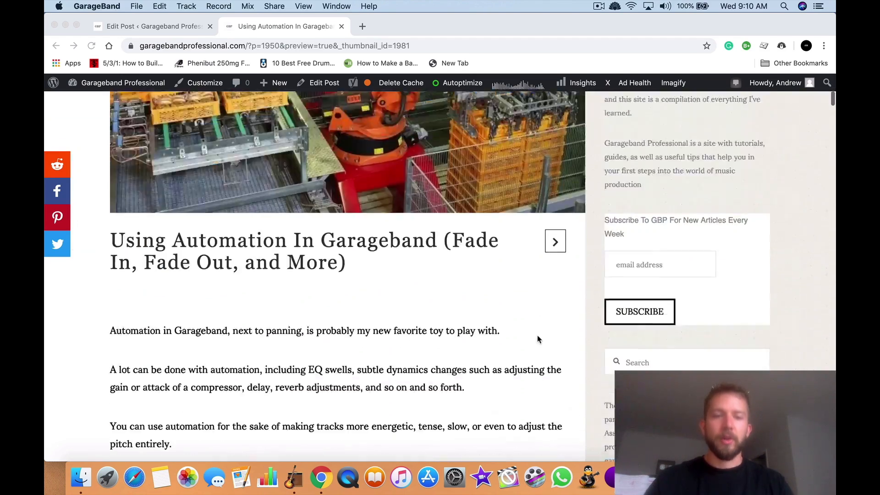
scroll(539, 338, "down", 5)
scroll(416, 285, "up", 2)
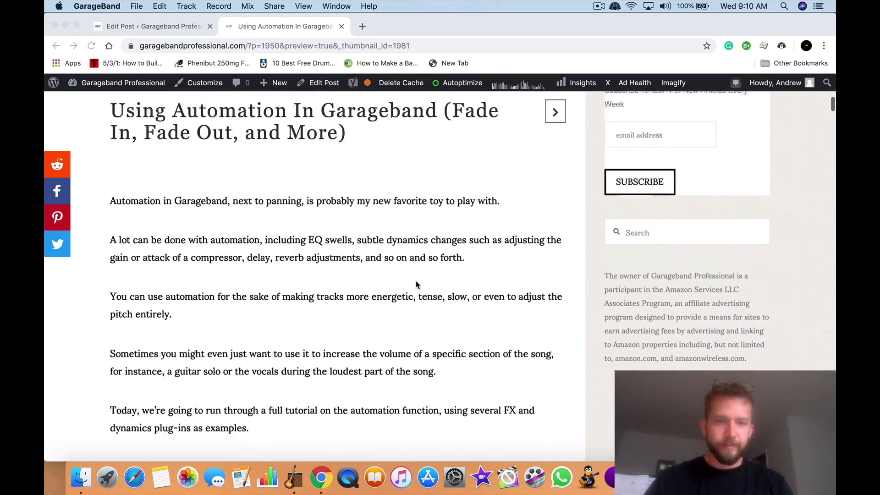
scroll(417, 284, "up", 2)
scroll(448, 379, "down", 7)
scroll(449, 253, "up", 2)
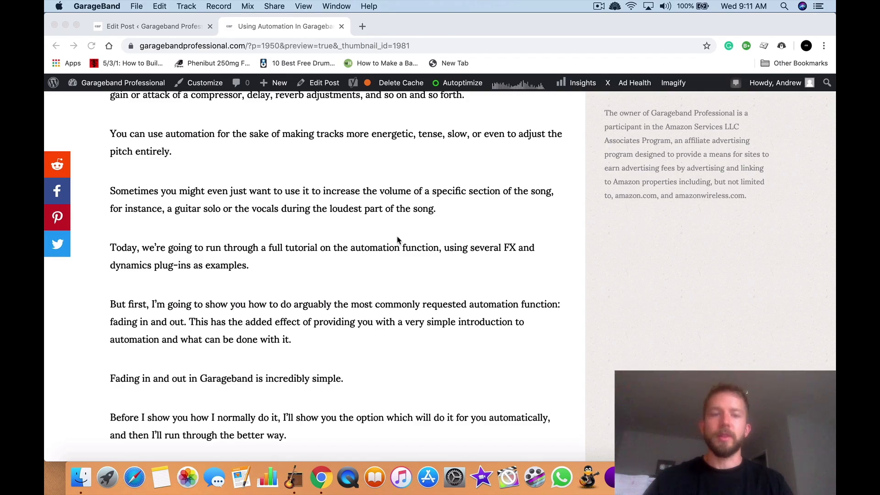
scroll(397, 240, "up", 4)
scroll(397, 239, "down", 8)
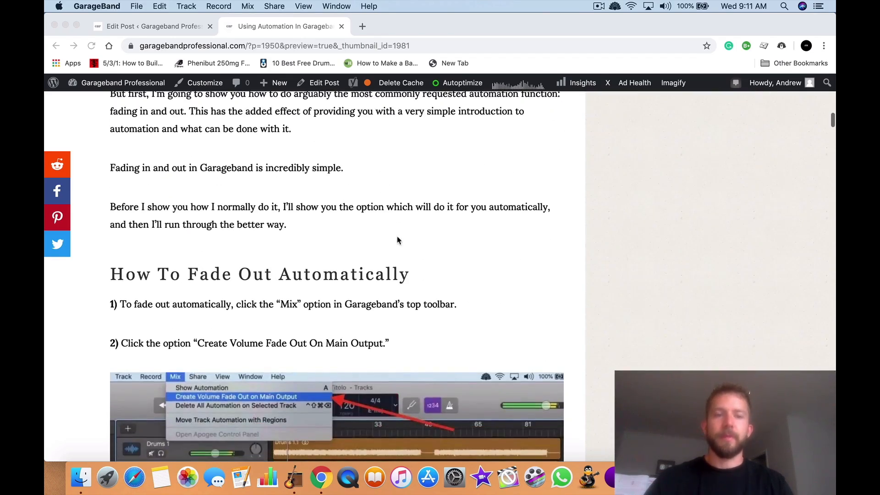
scroll(397, 240, "down", 5)
- Switch to GarageBand and create an automatic volume fade-out on the main output
left_click(298, 483)
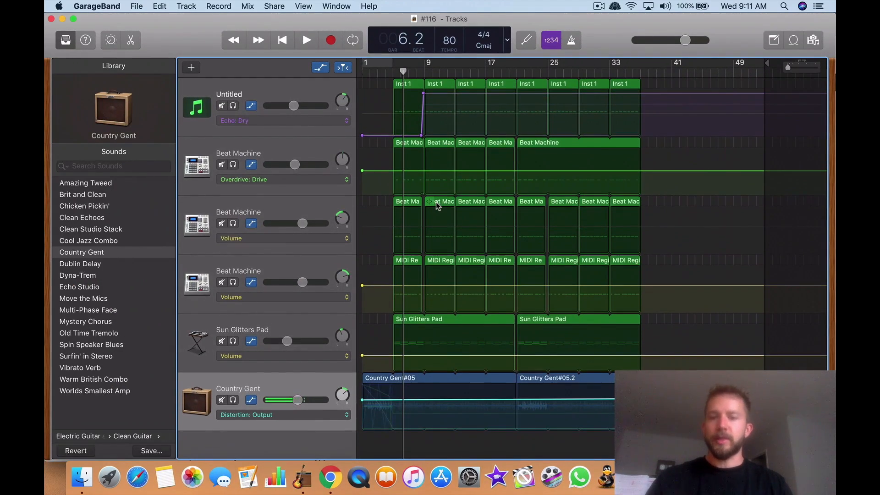
key("a")
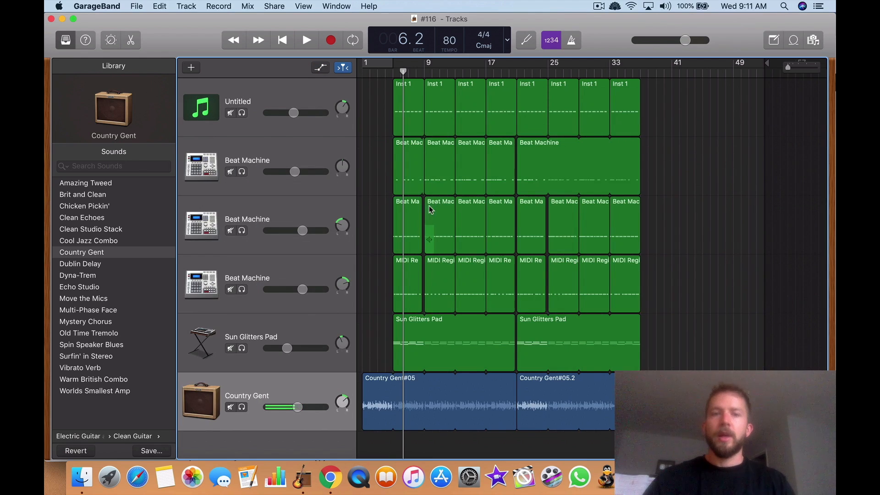
left_click(248, 6)
mouse_move(304, 6)
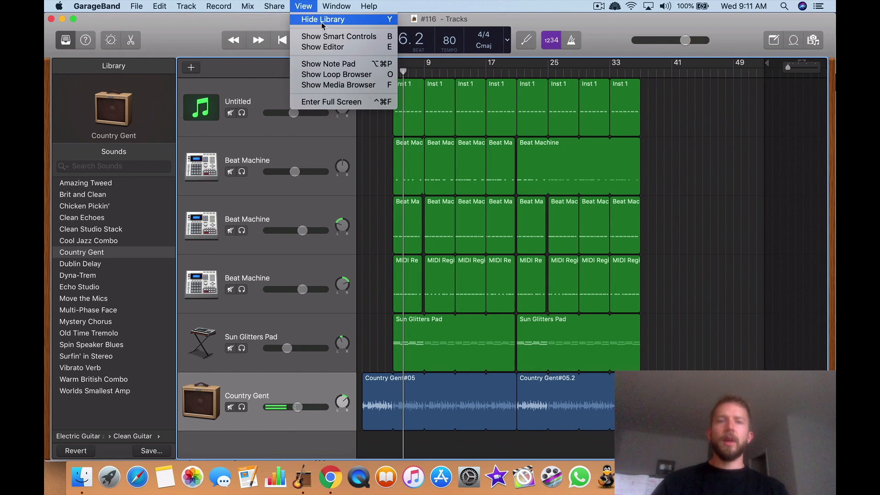
mouse_move(248, 6)
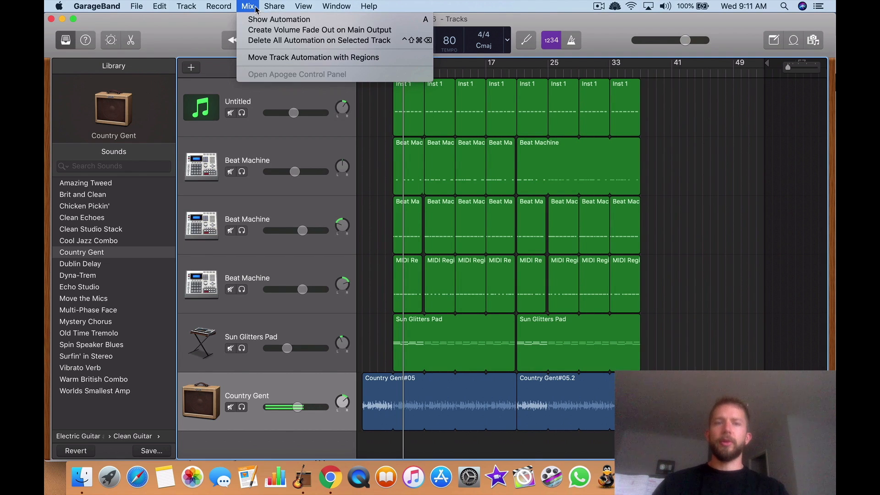
left_click(271, 31)
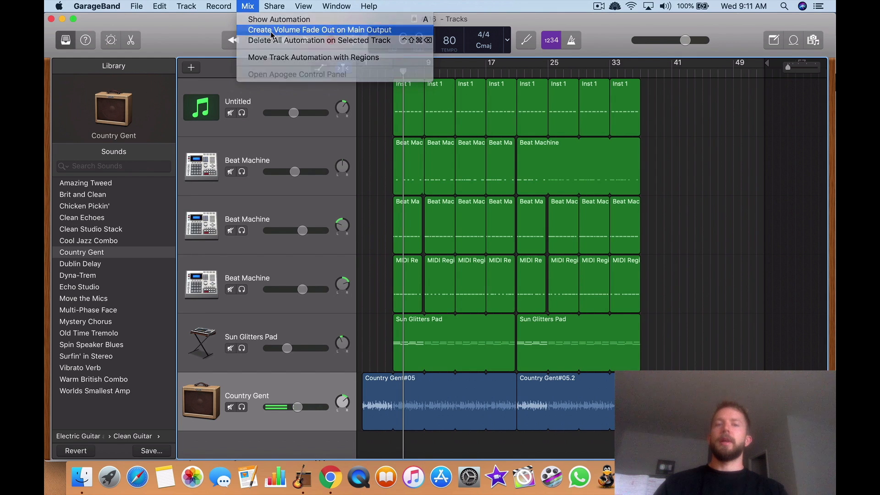
scroll(640, 353, "down", 2)
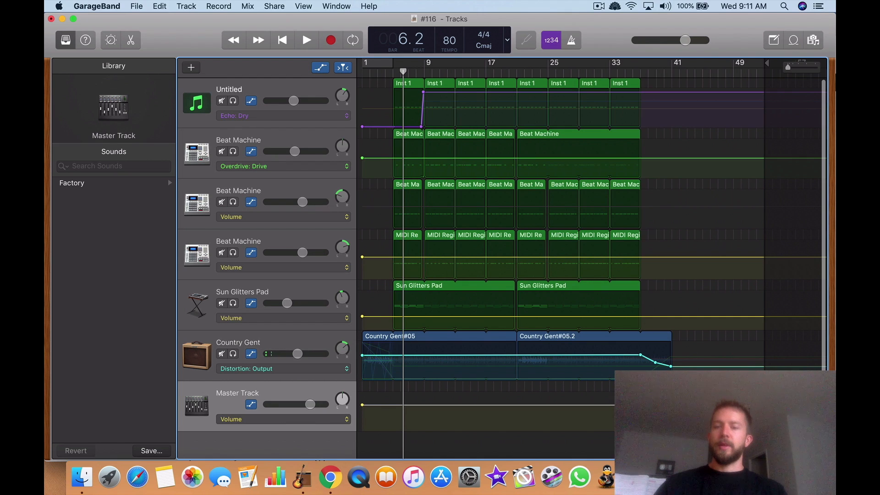
left_click(250, 5)
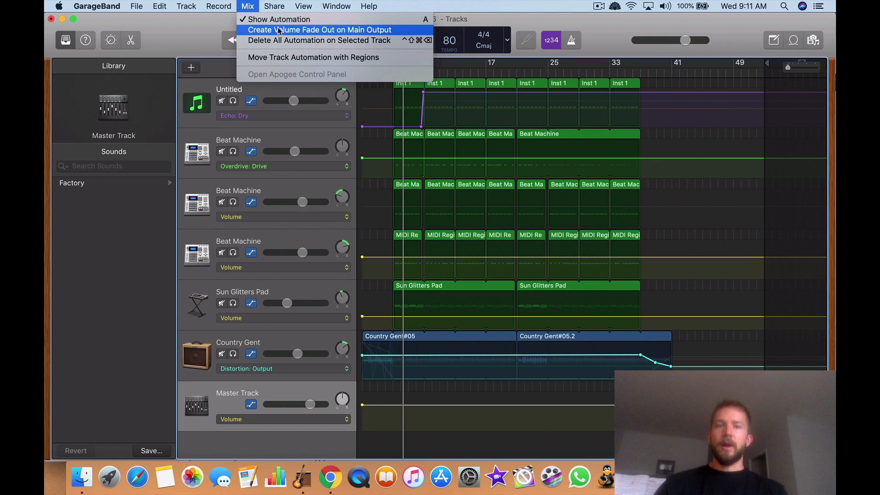
left_click(278, 29)
- Delete all automation on the selected Master Track
left_click(246, 6)
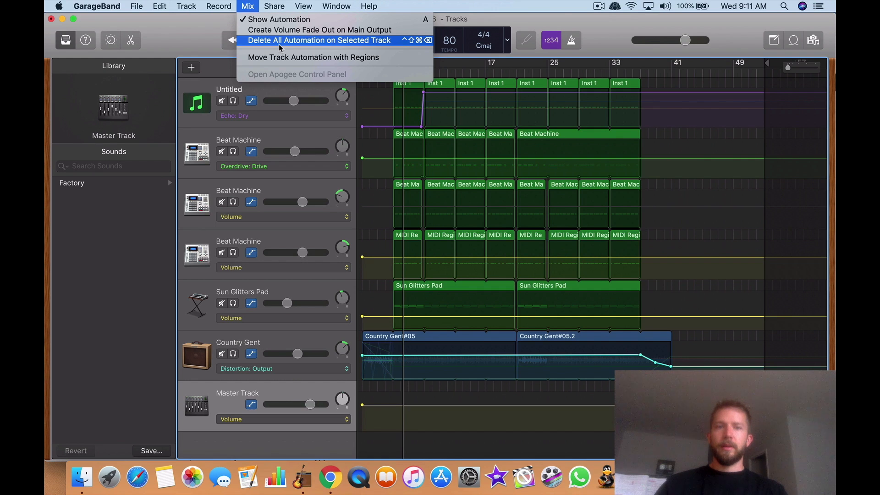
left_click(297, 404)
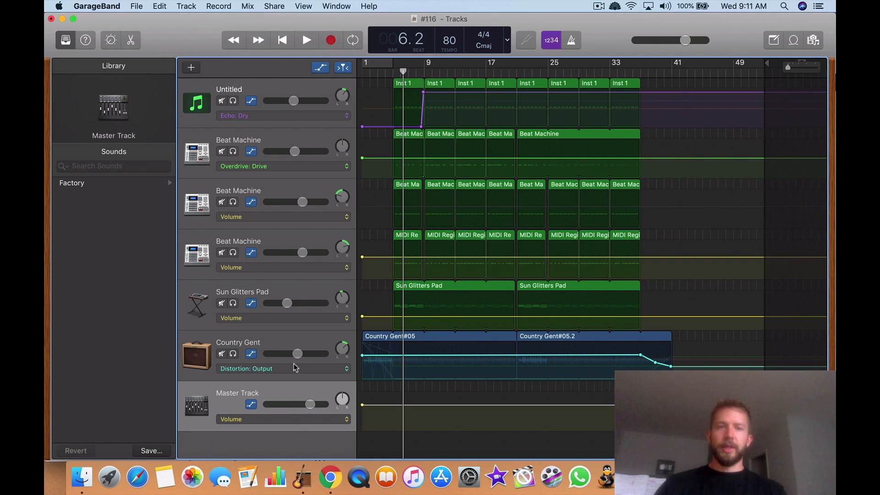
left_click(247, 7)
left_click(268, 44)
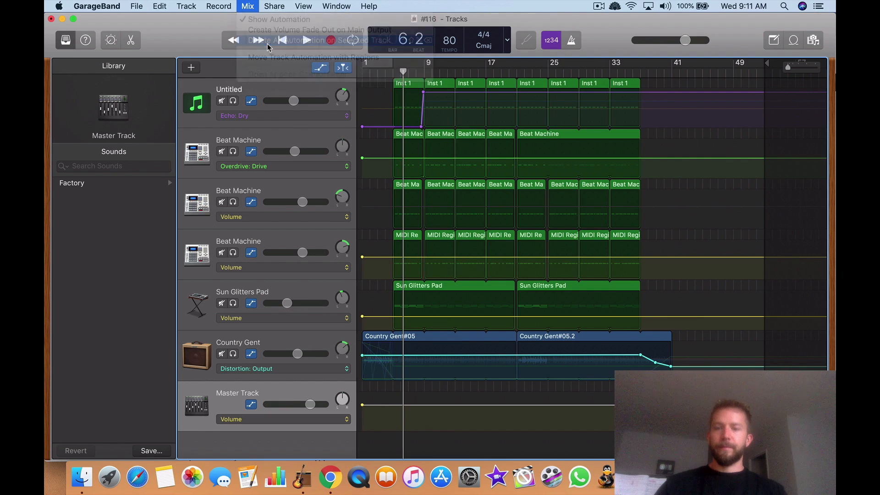
scroll(403, 202, "up", 2)
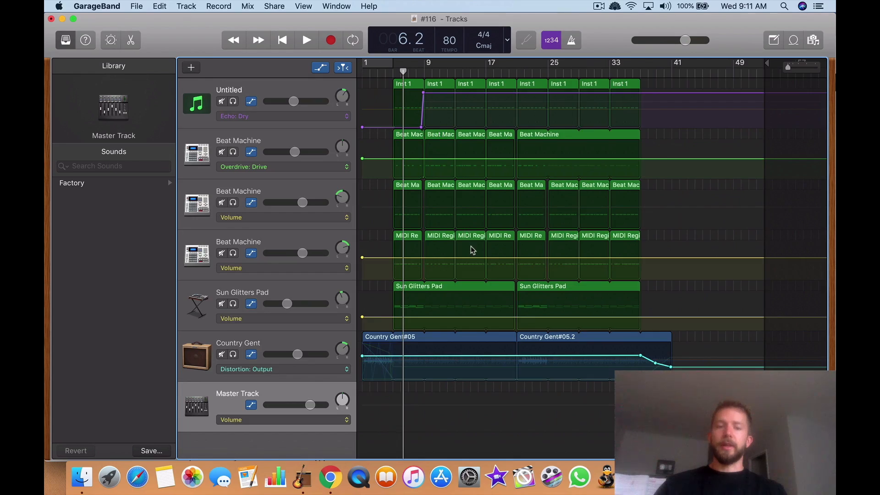
scroll(473, 250, "up", 1)
- Switch to the article in Chrome and read the first steps for fading in and out manually
key("ctrl+Up")
left_click(335, 171)
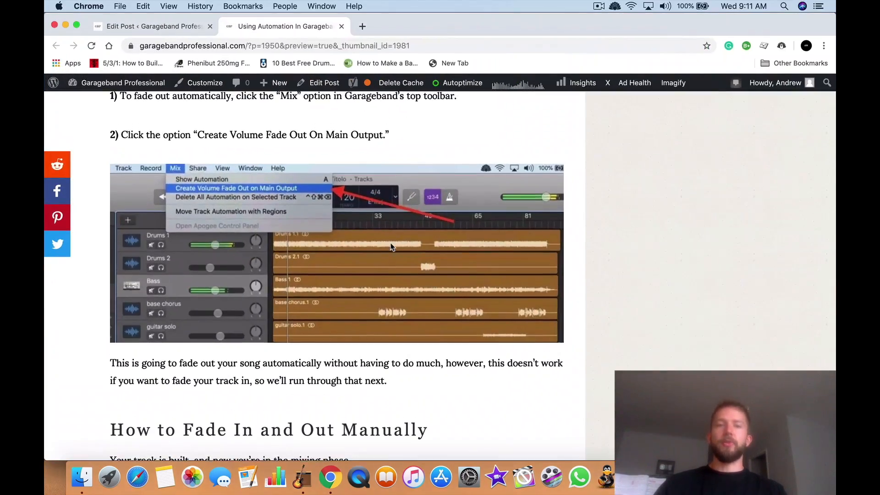
scroll(392, 247, "down", 1)
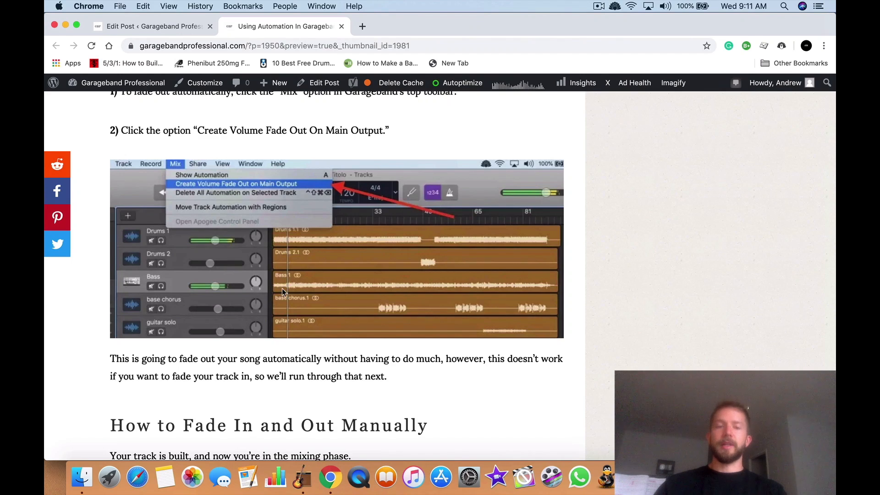
scroll(282, 288, "down", 10)
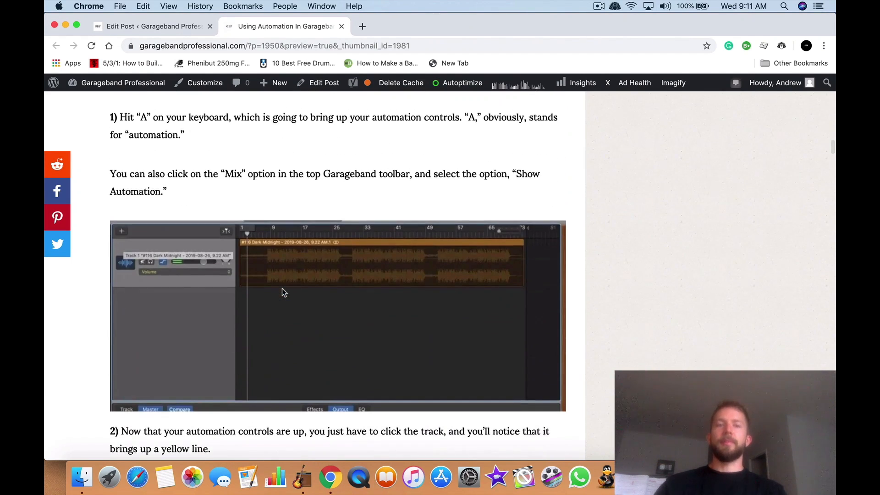
scroll(282, 288, "up", 3)
scroll(282, 290, "down", 5)
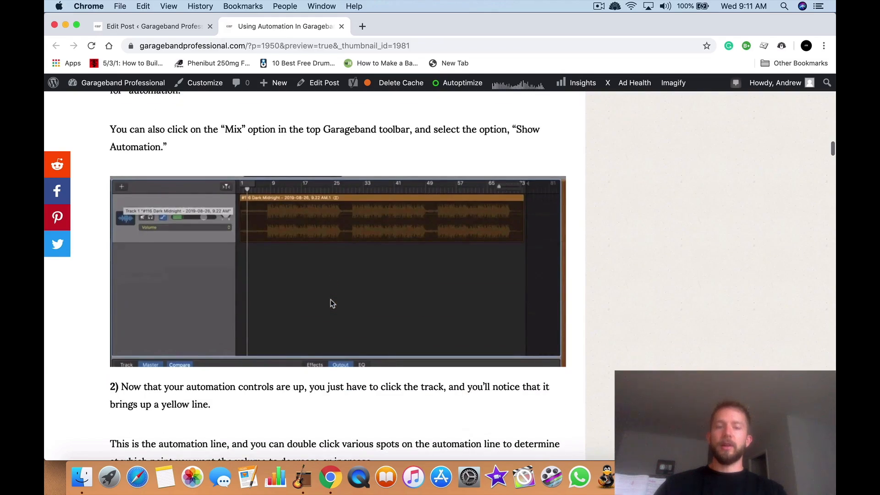
- Return to GarageBand, select the Country Gent track and play the opening of the song from the beginning
key("ctrl+Up")
left_click(560, 302)
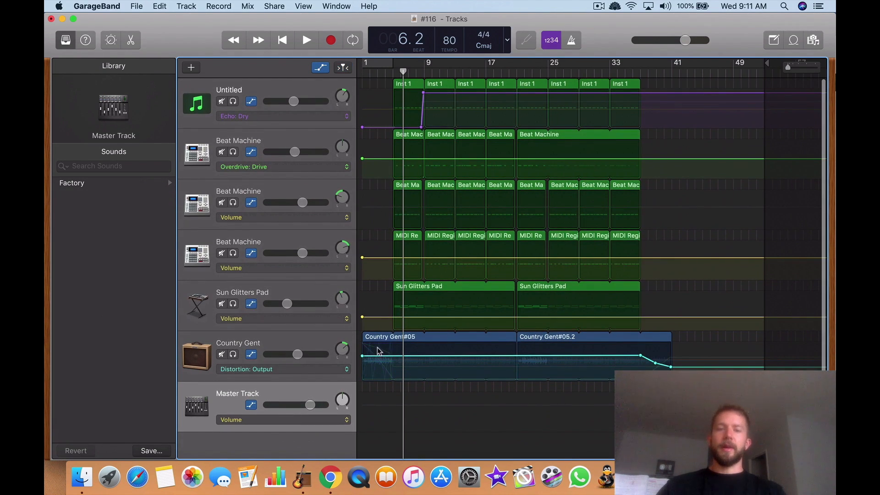
left_click(319, 343)
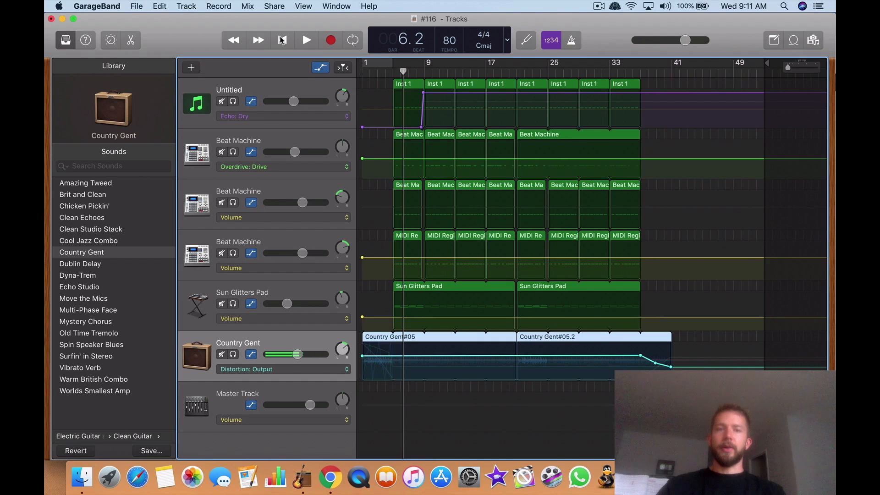
left_click(282, 40)
left_click(306, 40)
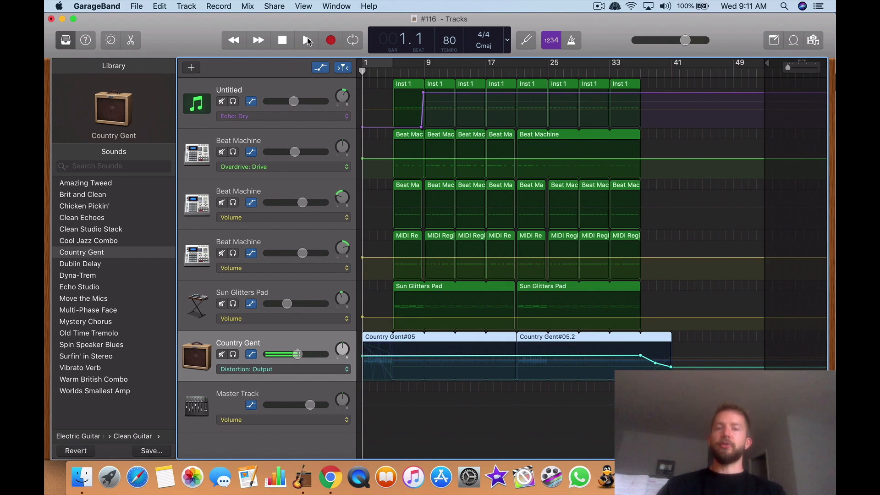
left_click(306, 41)
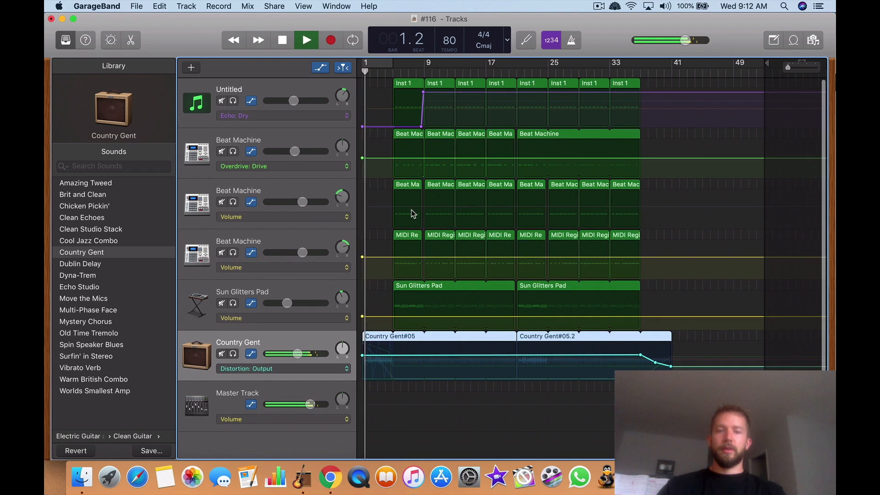
left_click(283, 41)
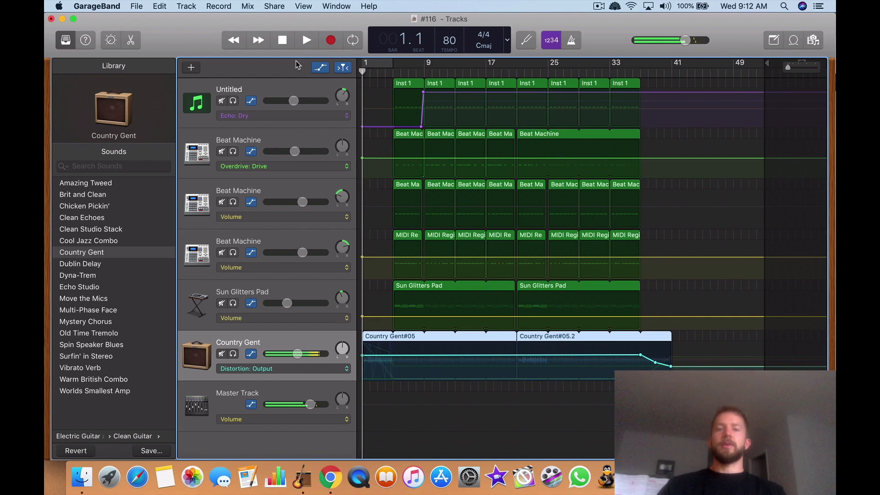
- Switch the Country Gent track's automation parameter to Volume
scroll(371, 206, "down", 1)
scroll(365, 248, "up", 1)
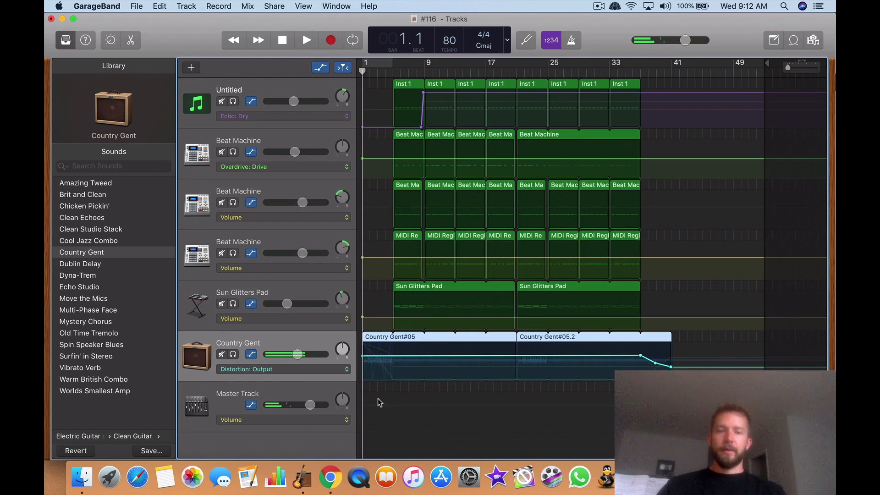
left_click(286, 369)
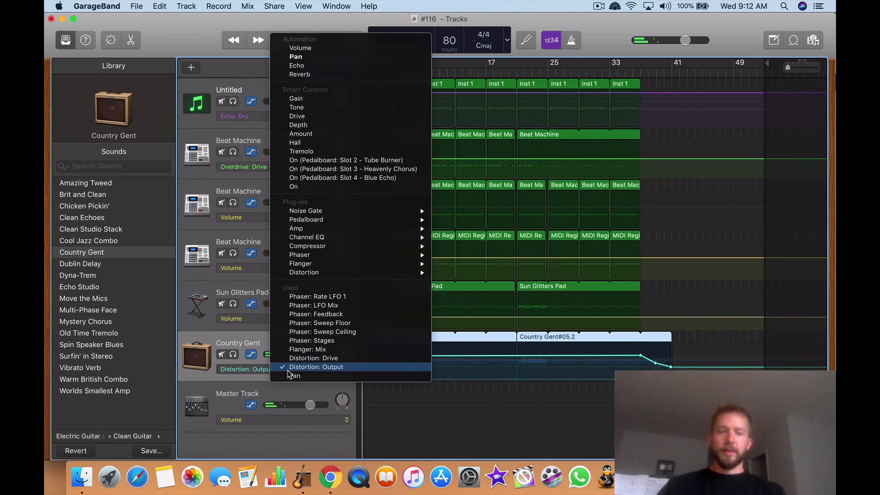
left_click(318, 50)
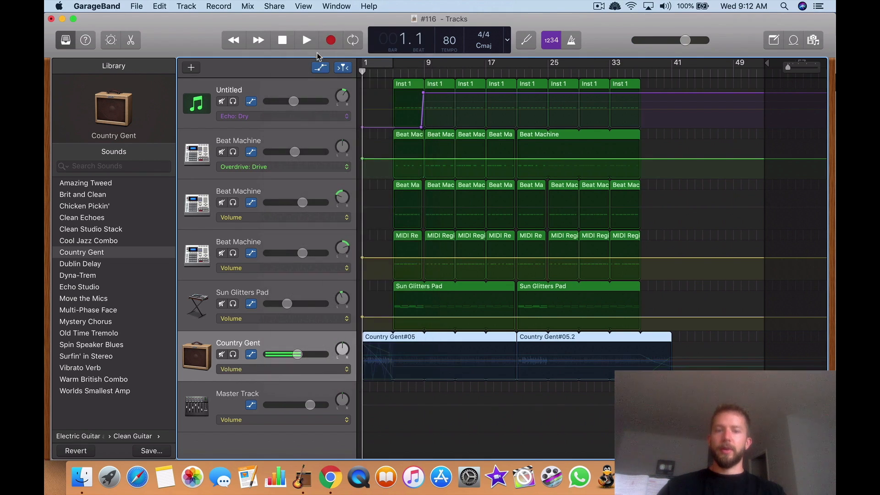
- Draw a volume fade-in on the Country Gent track from bar 1 to about bar 5 and play it back
left_click(371, 383)
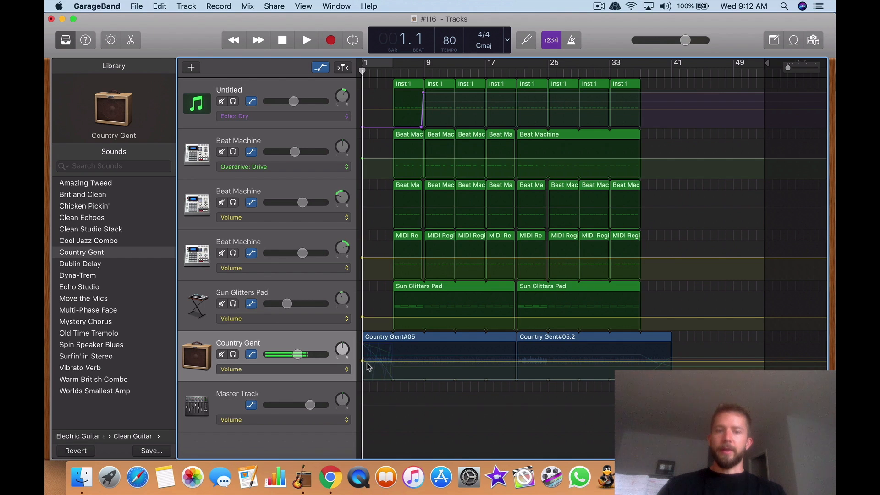
left_click_drag(372, 365, 392, 358)
left_click(245, 37)
left_click(305, 43)
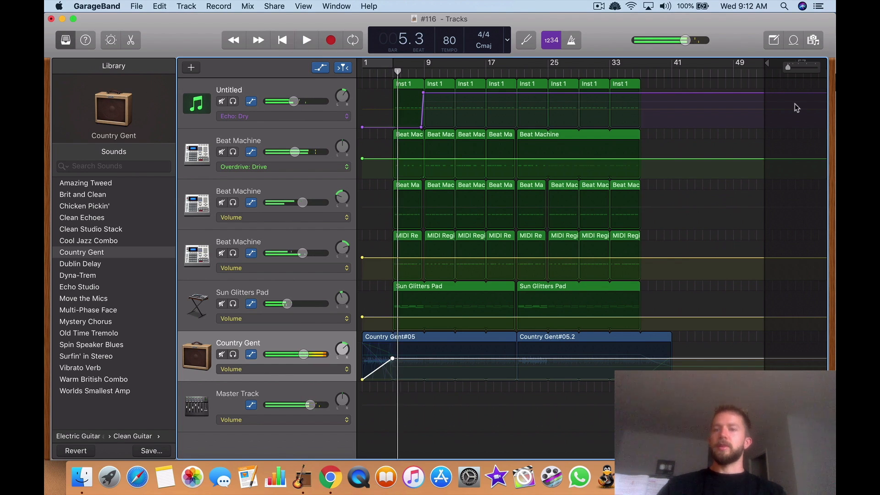
- Add a volume fade-out on the Country Gent track from about bar 37 to the region's end and play it from bar 36
scroll(641, 364, "down", 1)
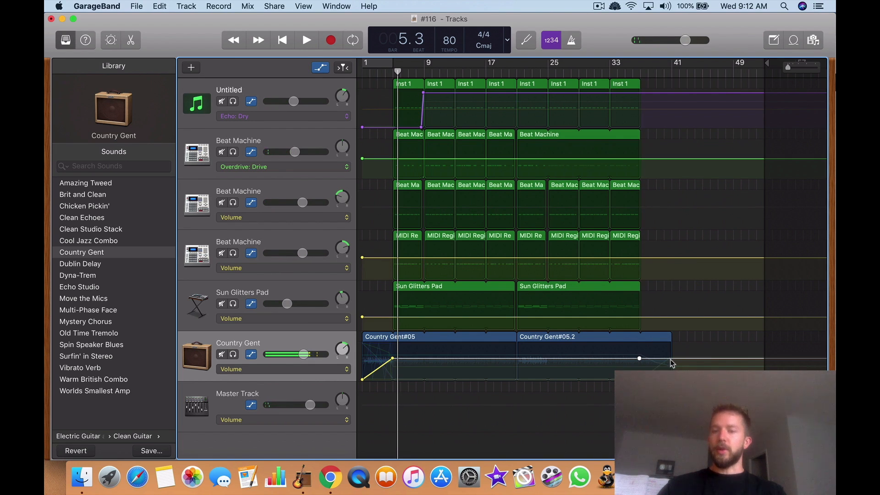
left_click_drag(671, 358, 671, 379)
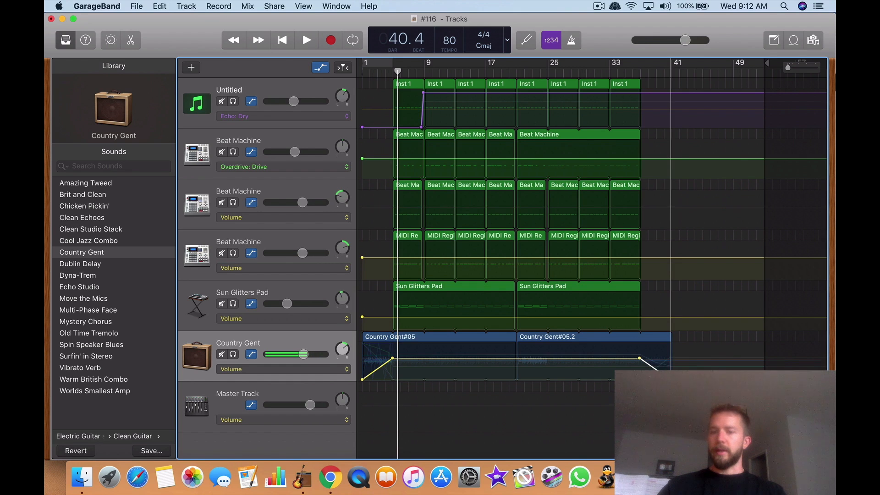
left_click(633, 73)
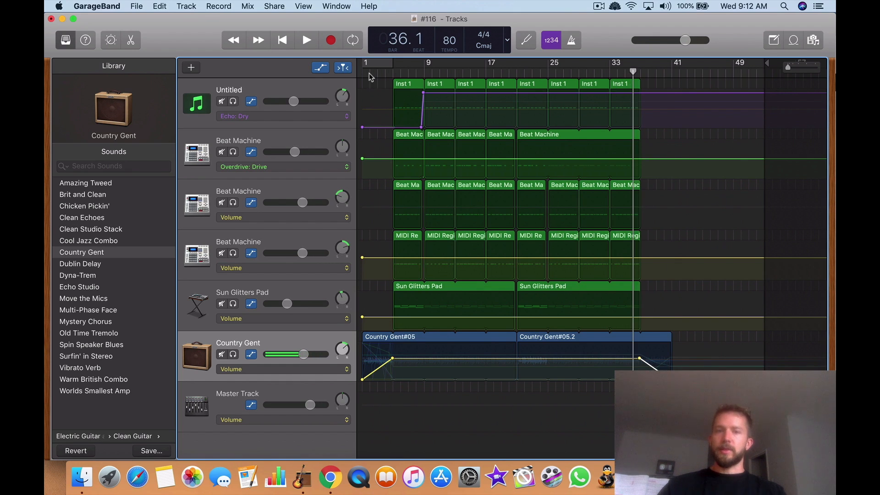
left_click(313, 43)
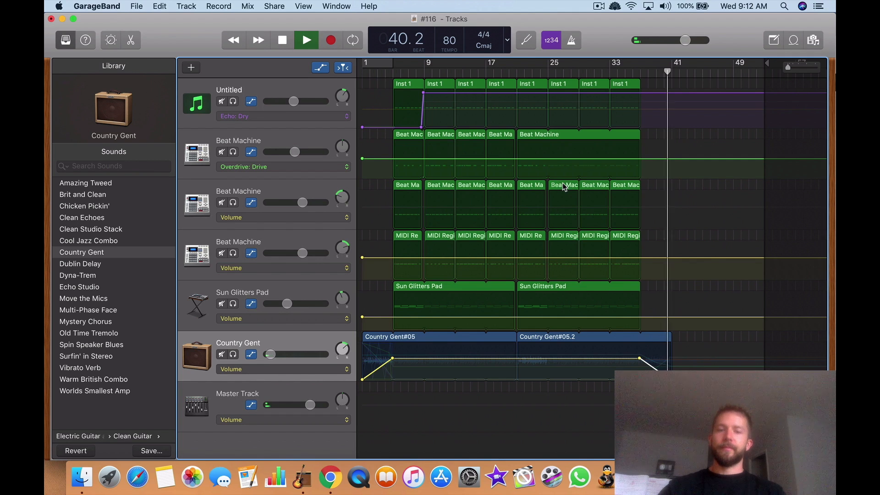
key("space")
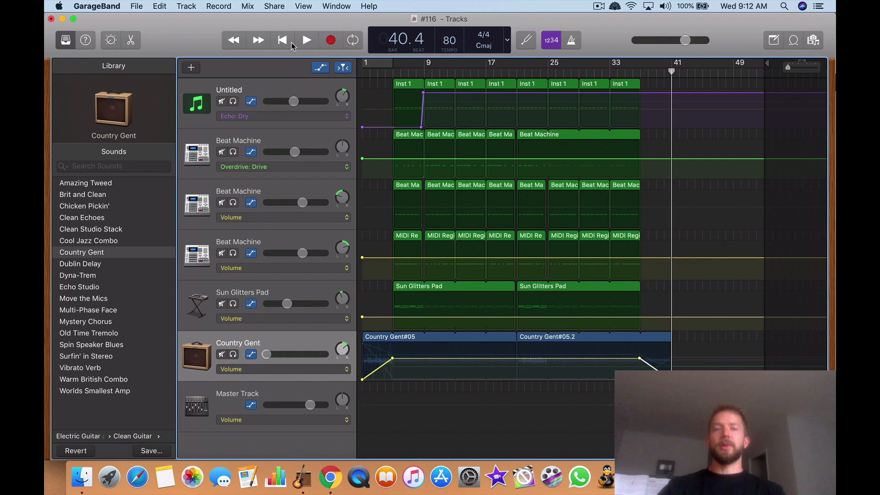
- Return the playhead to the start of the song and hide the track automation
key("Return")
key("a")
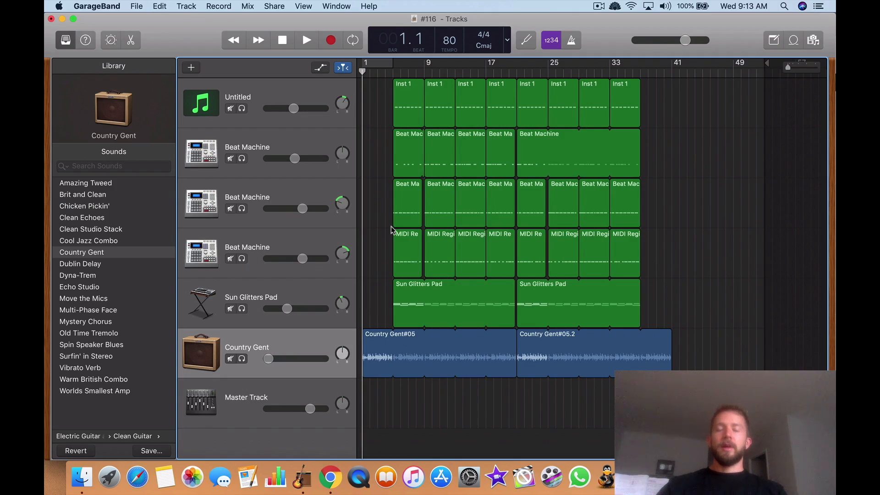
- Switch to the automation article in Chrome and read its fade-in and fade-out section through to the plug-in automation notes
key("ctrl+Up")
left_click(326, 186)
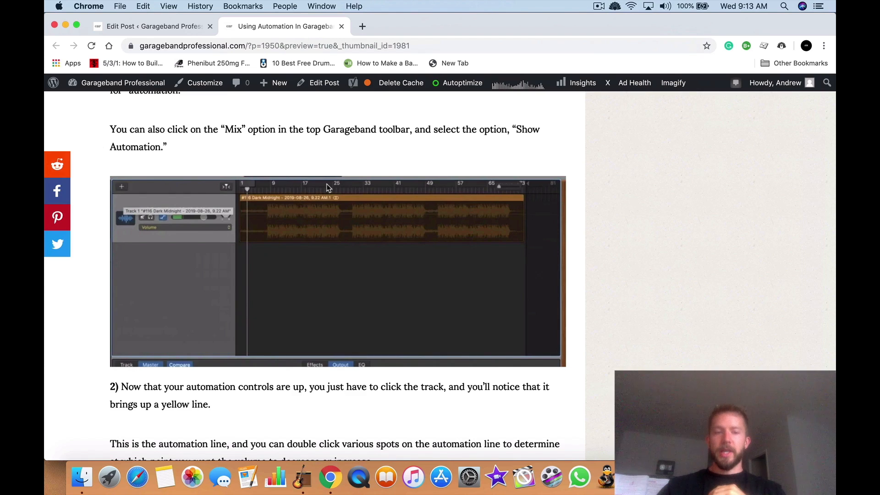
scroll(327, 184, "down", 6)
scroll(328, 188, "down", 9)
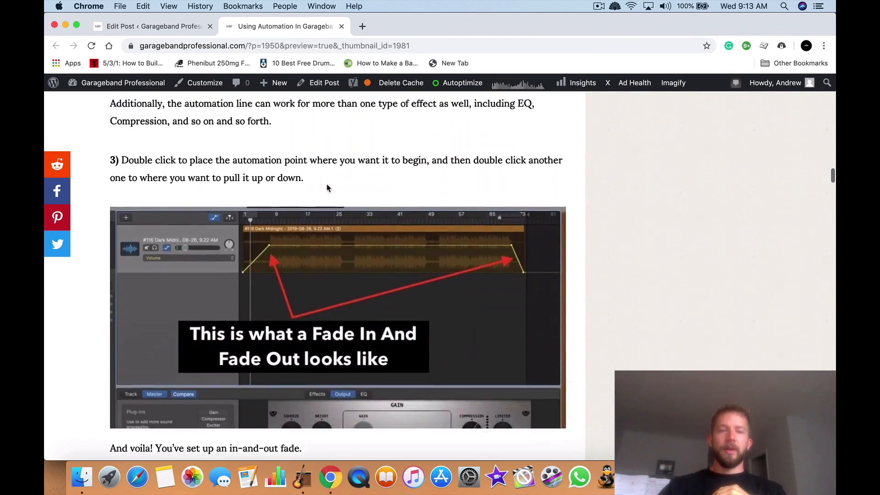
scroll(328, 188, "up", 1)
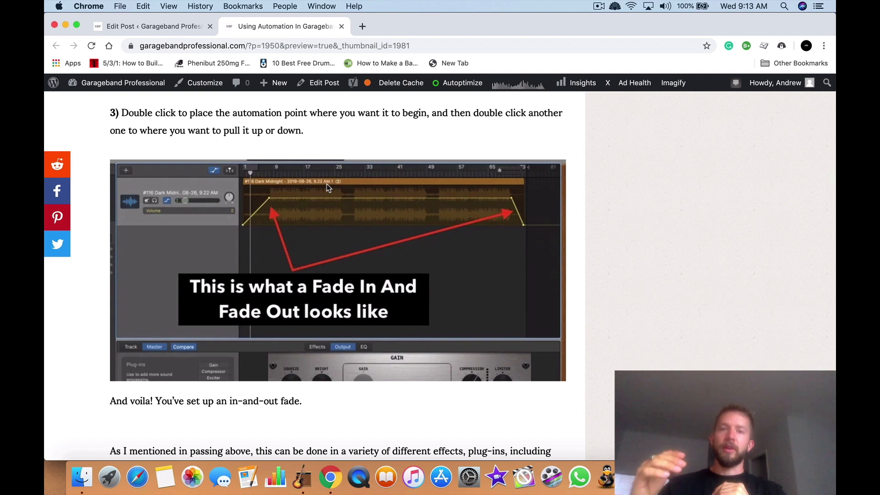
scroll(326, 184, "down", 15)
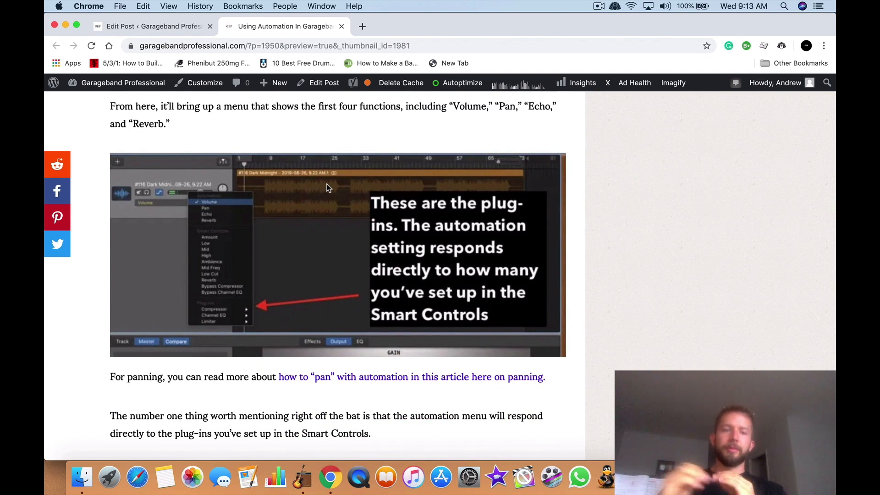
- Switch back to GarageBand, show the track automation and check where the Show Automation command is found
left_click(302, 478)
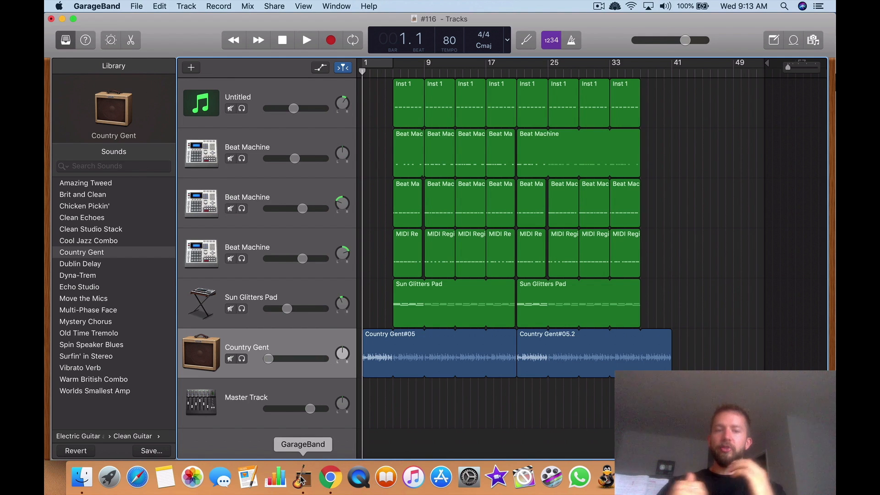
key("a")
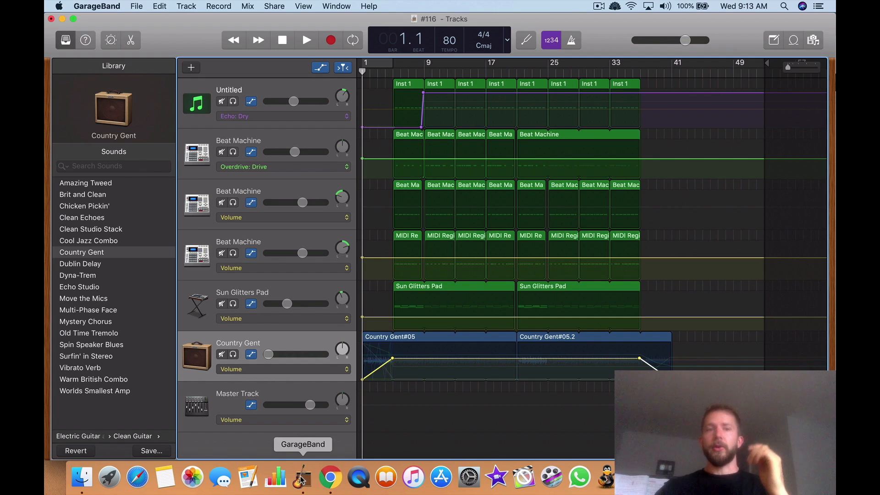
left_click(247, 6)
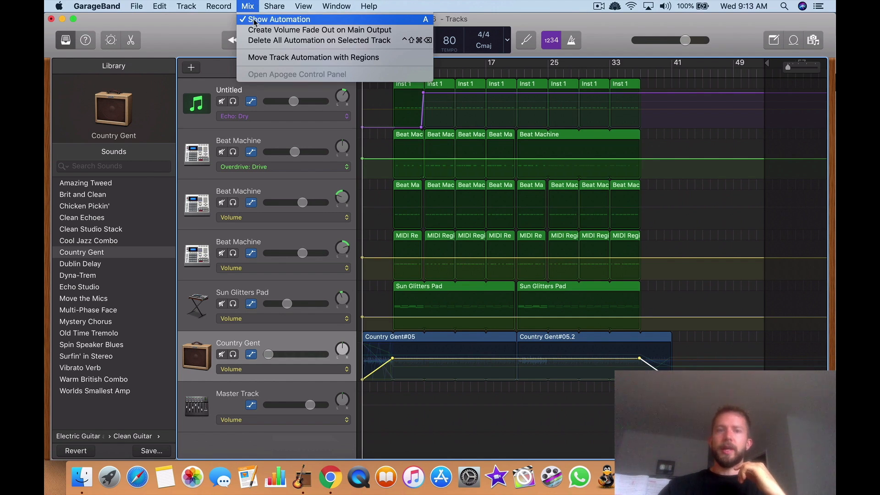
left_click(186, 32)
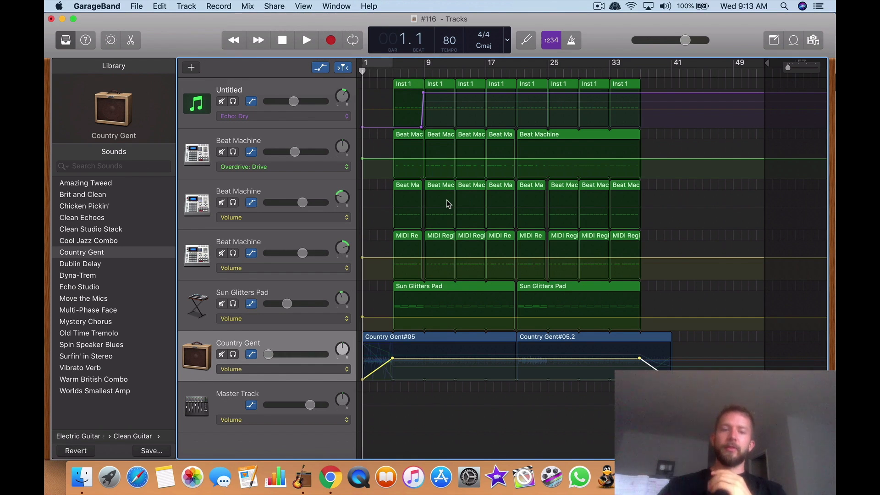
- Open the Smart Controls for the Country Gent track and bring its automation lane into view
double_click(301, 341)
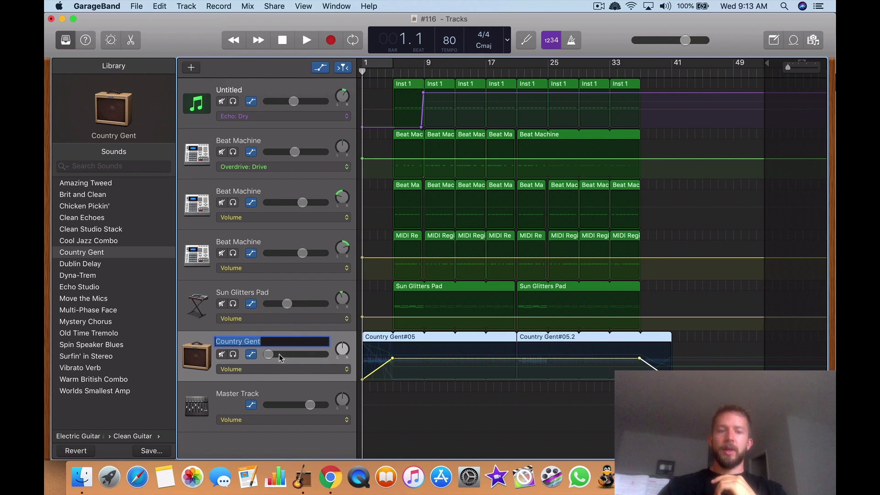
double_click(301, 362)
scroll(302, 243, "down", 6)
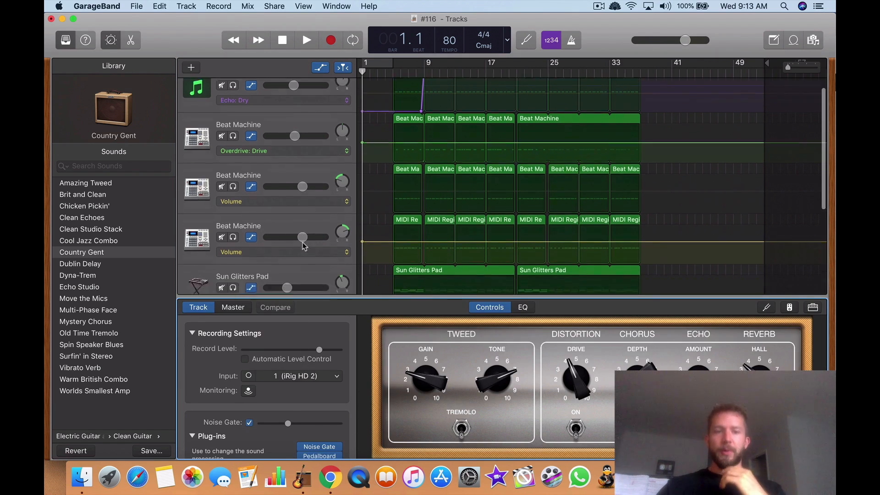
scroll(293, 210, "down", 3)
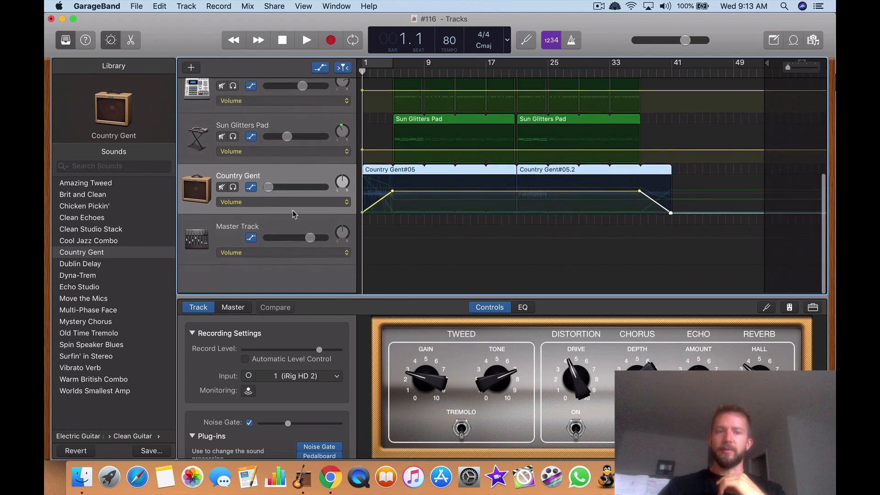
- Examine the automation parameters offered for the Country Gent track, including the Noise Gate and Phaser plug-in parameters, without changing the selection
left_click(295, 204)
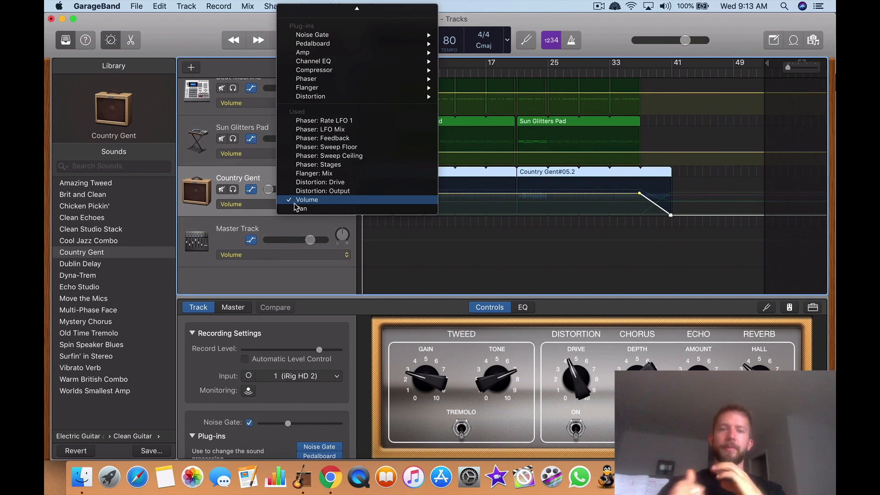
scroll(296, 207, "up", 5)
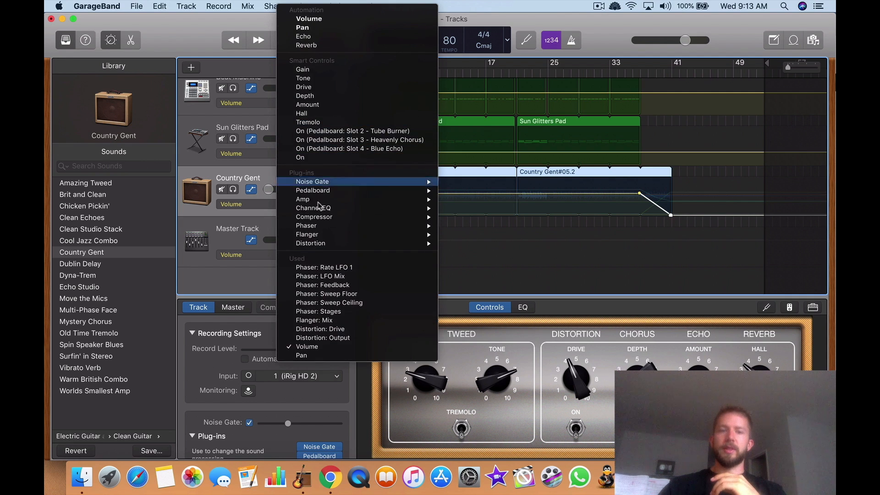
mouse_move(323, 202)
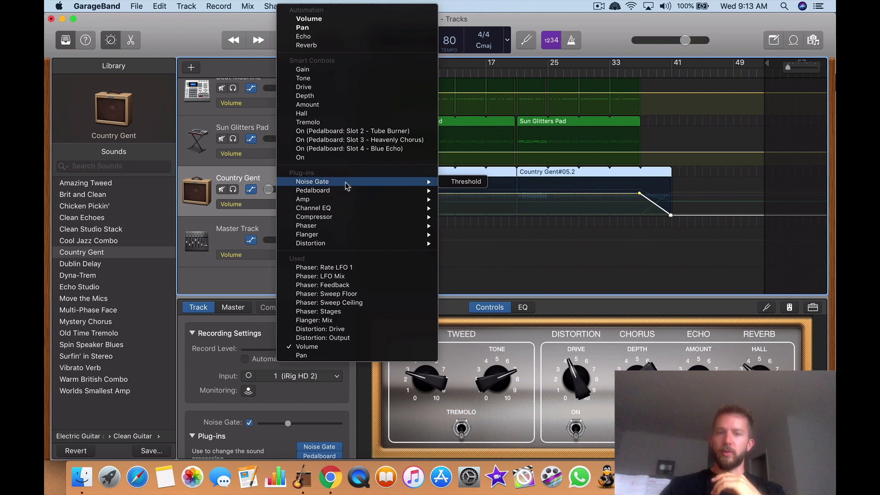
mouse_move(336, 227)
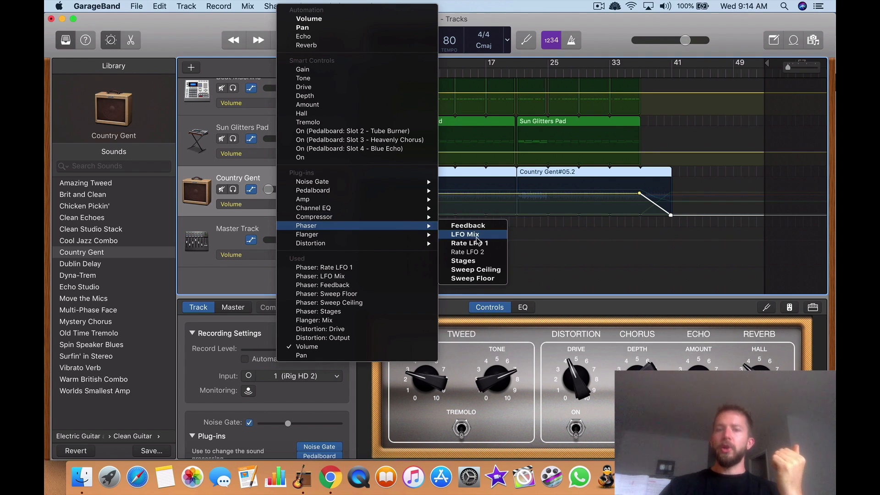
left_click(553, 251)
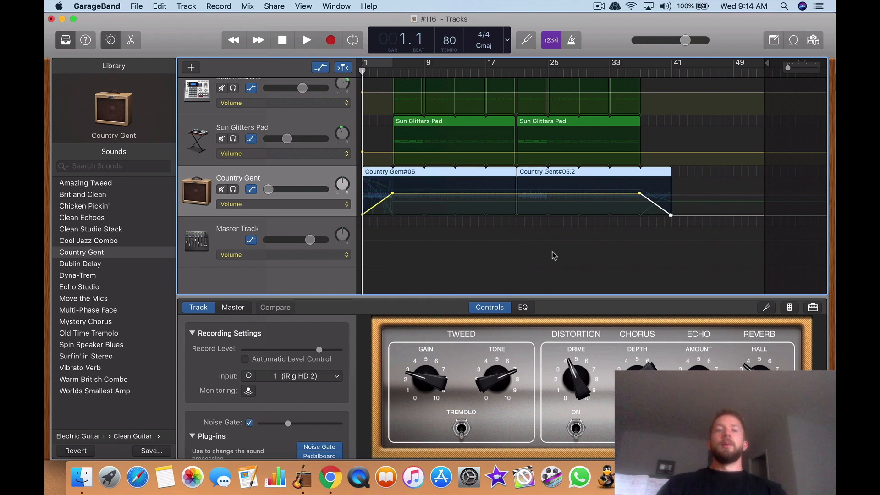
- Compare the plug-ins loaded in the Country Gent track's Smart Controls with those offered as automation parameters
right_click(451, 241)
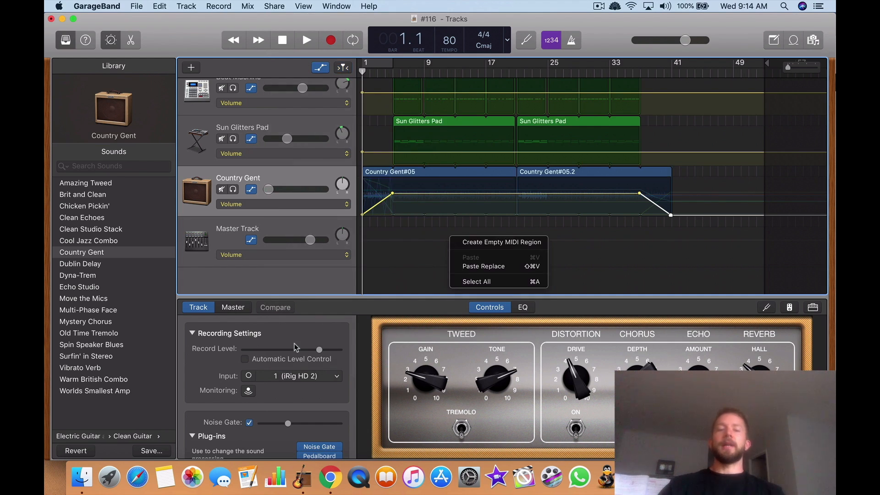
left_click(208, 399)
scroll(313, 346, "down", 5)
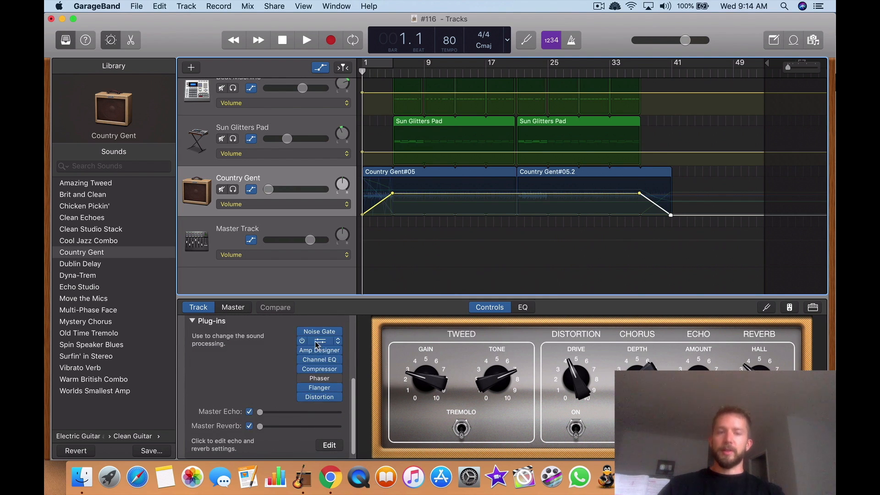
scroll(315, 357, "up", 1)
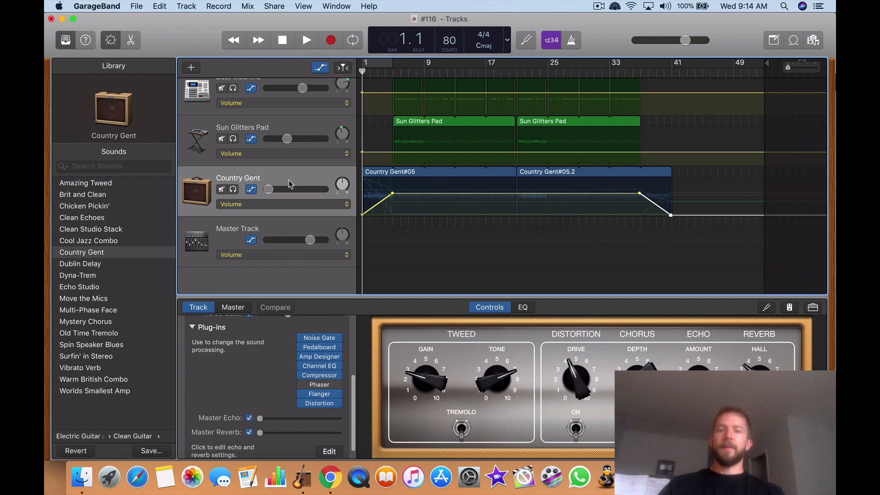
left_click(325, 206)
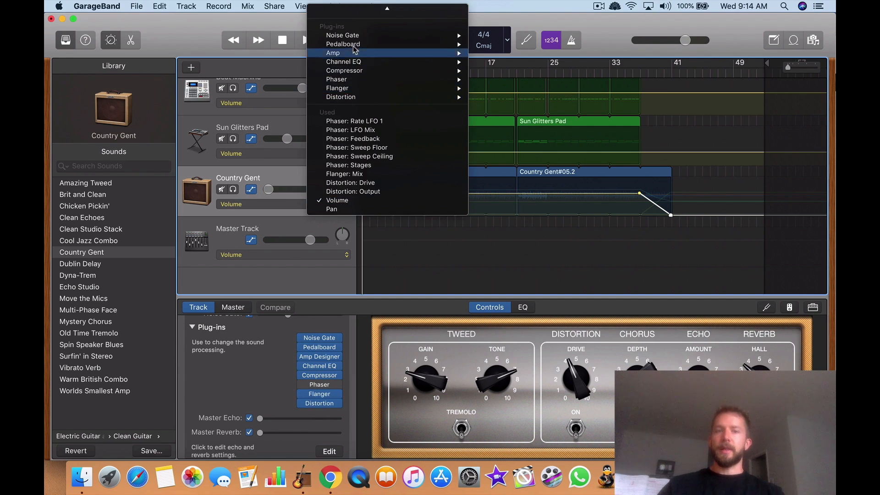
left_click(537, 262)
- Switch to the automation article in Chrome and read the plug-in automation explanation down to the Chorus section
key("ctrl+Up")
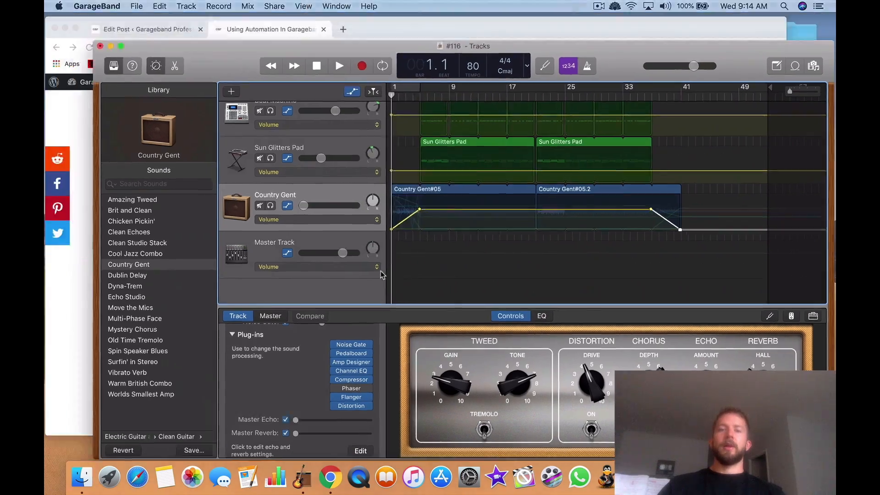
left_click(296, 177)
scroll(360, 254, "down", 10)
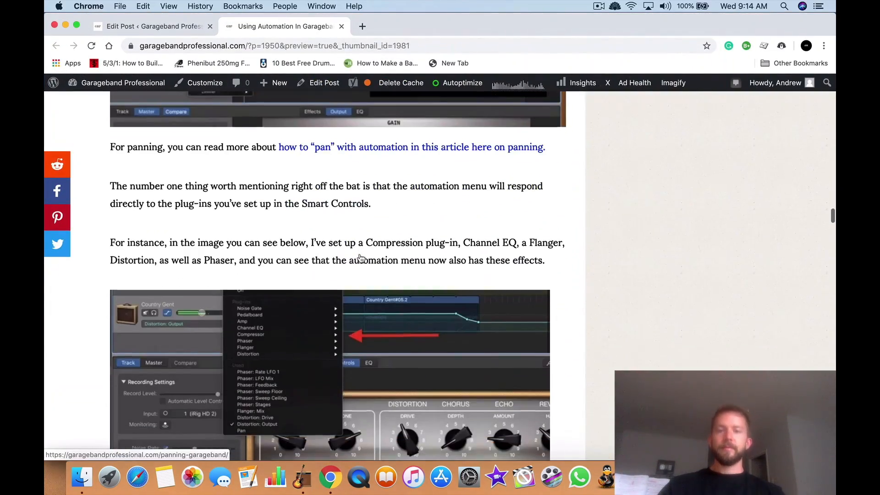
scroll(359, 258, "down", 12)
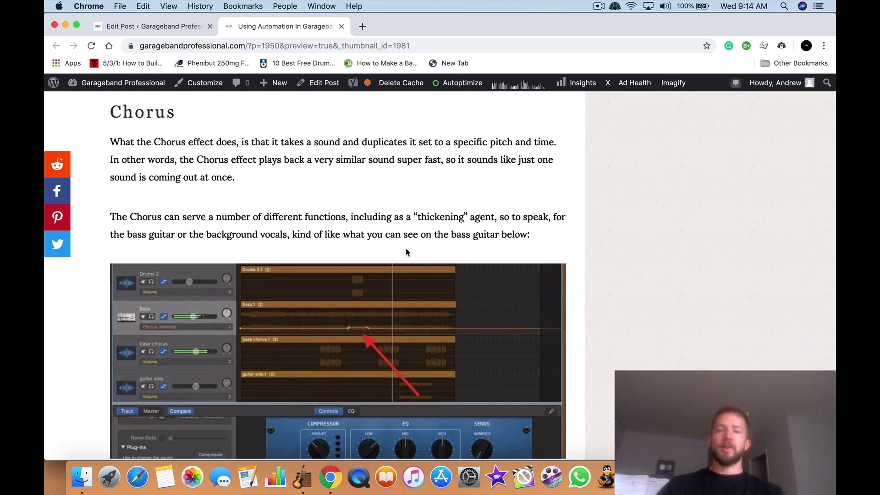
scroll(406, 252, "down", 3)
scroll(406, 252, "up", 5)
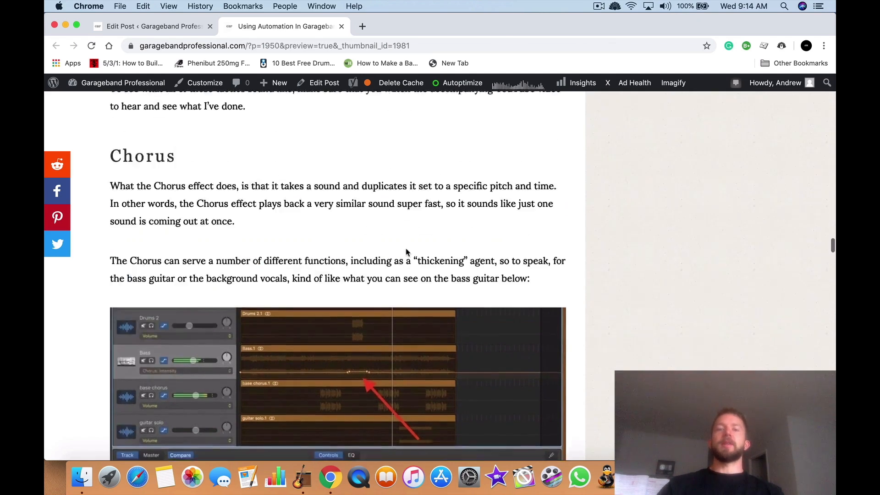
- Go back over the article's overview of effects that can be automated and return to the Chorus section
scroll(406, 252, "up", 5)
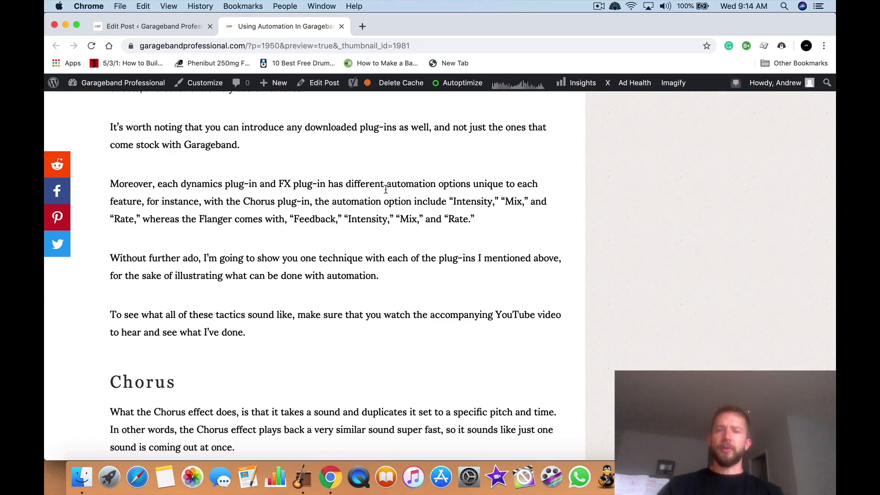
scroll(386, 189, "up", 15)
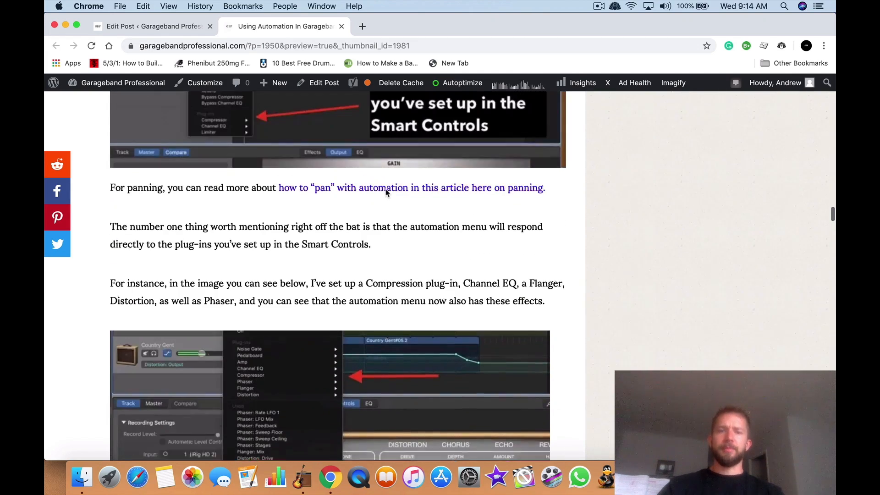
scroll(386, 193, "up", 1)
scroll(386, 193, "up", 13)
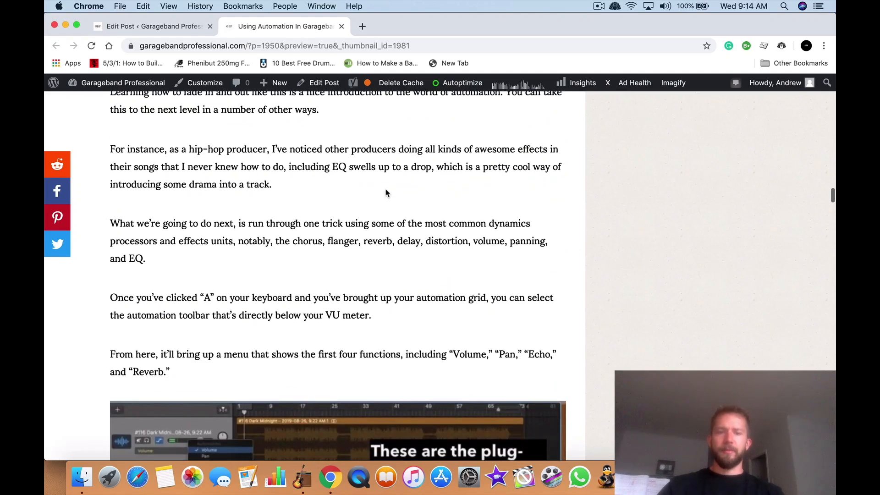
scroll(386, 192, "up", 3)
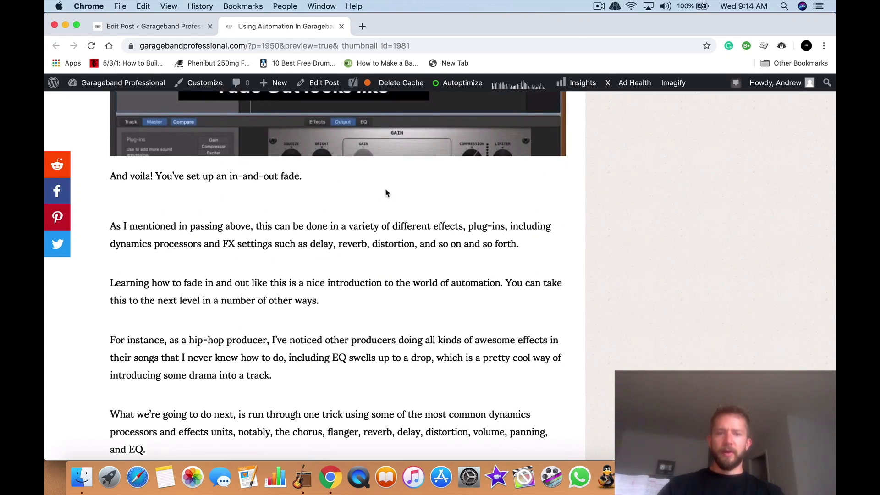
scroll(386, 193, "down", 4)
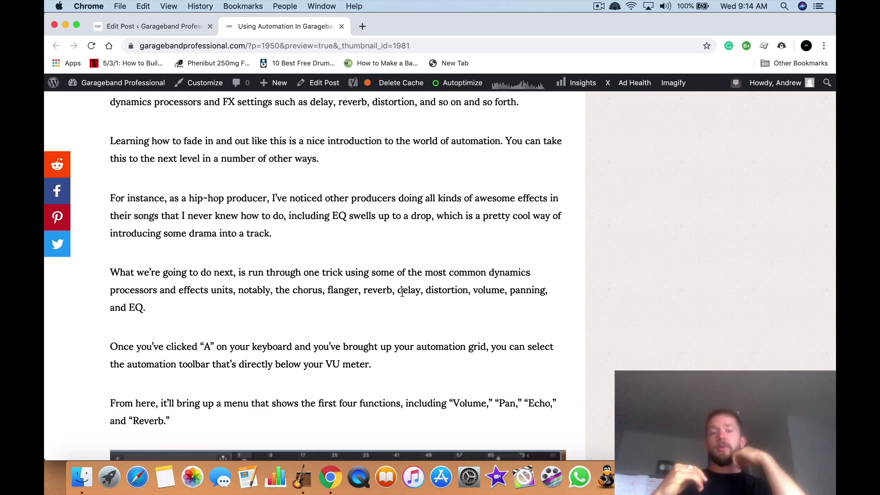
scroll(402, 292, "down", 15)
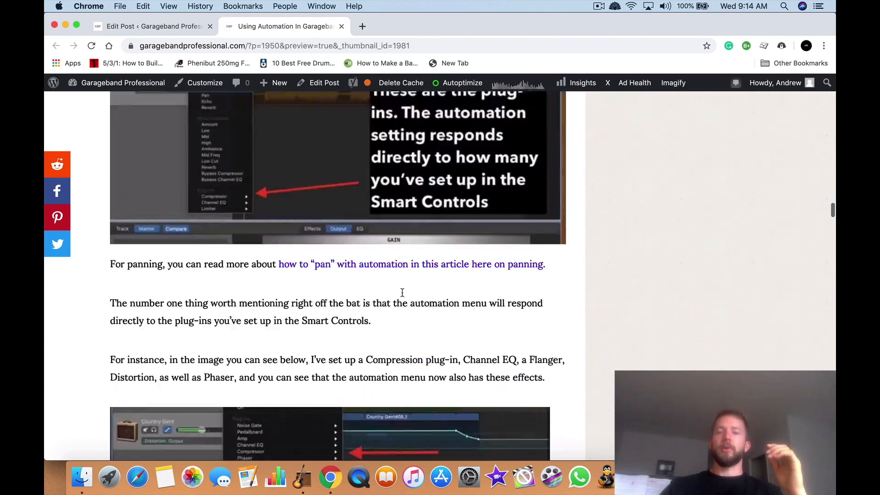
scroll(402, 292, "down", 15)
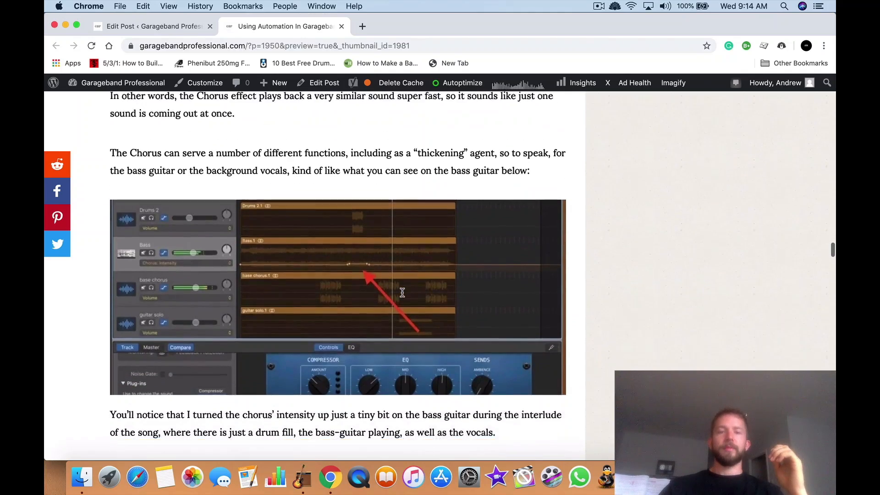
scroll(403, 296, "up", 5)
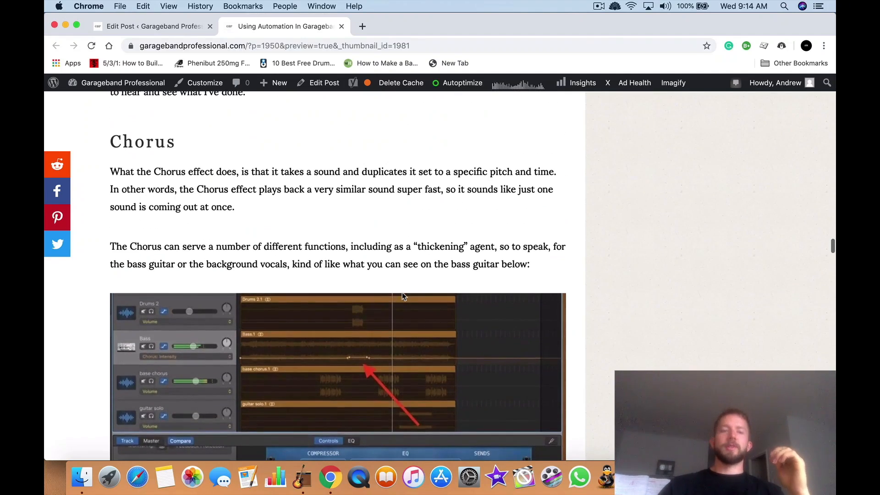
- Switch back to GarageBand and save the current project
left_click(302, 478)
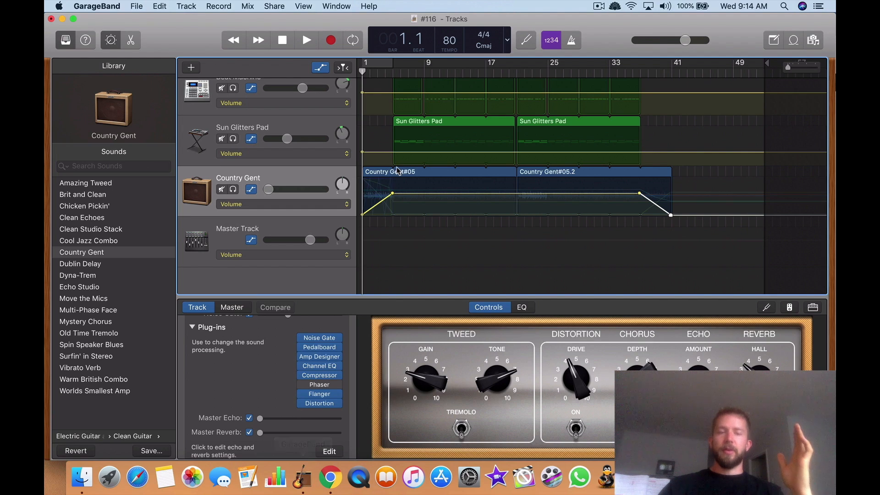
left_click(137, 6)
left_click(151, 77)
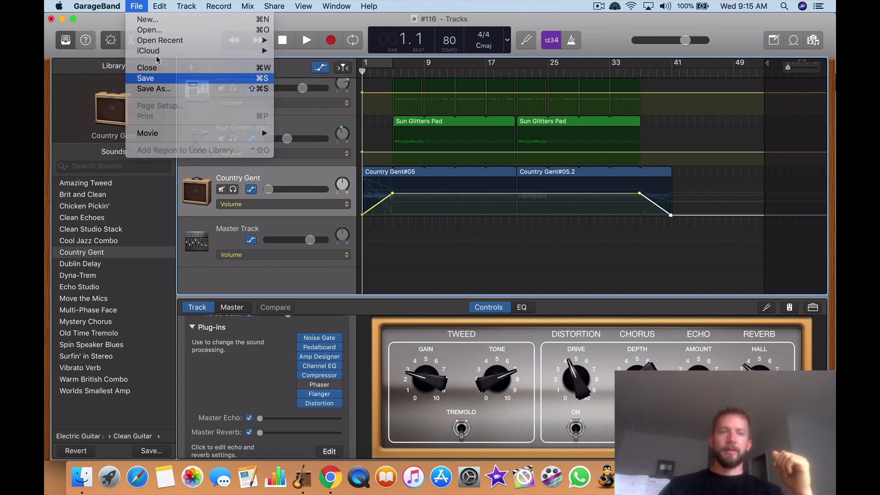
- Open the recent project Senza Titolo and look through its tracks
left_click(137, 6)
mouse_move(161, 42)
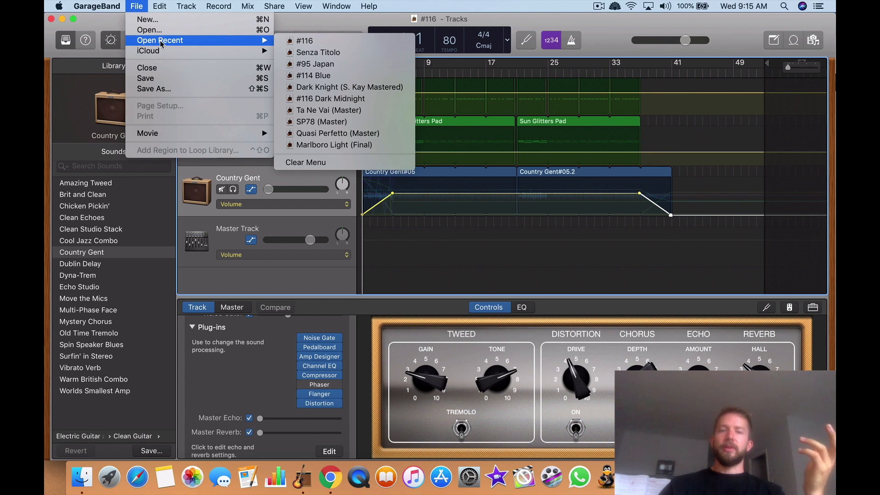
left_click(354, 53)
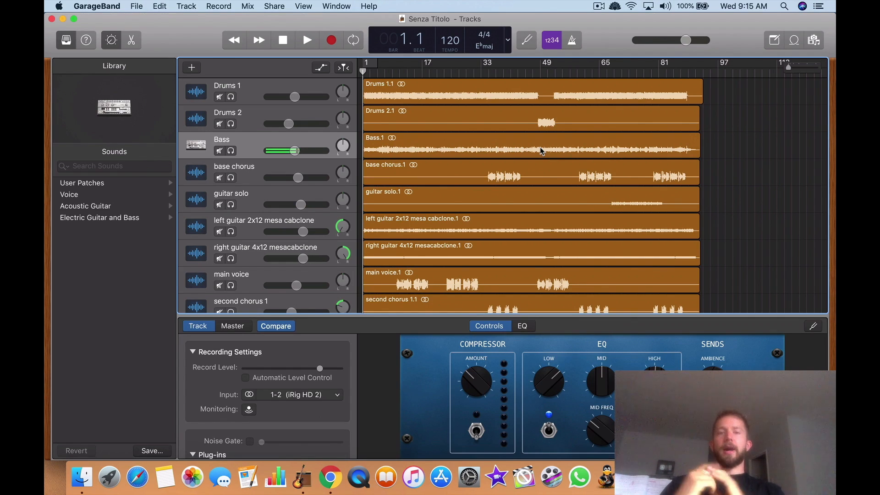
scroll(509, 120, "down", 5)
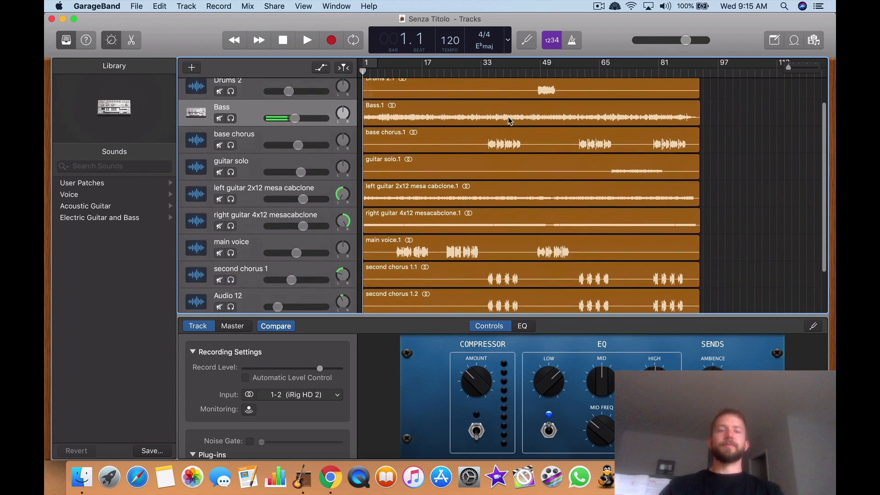
scroll(457, 215, "up", 3)
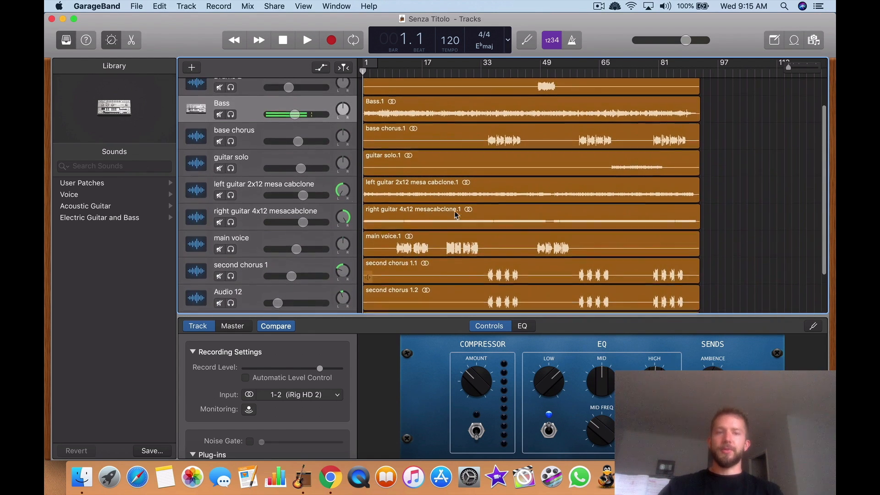
scroll(454, 207, "up", 2)
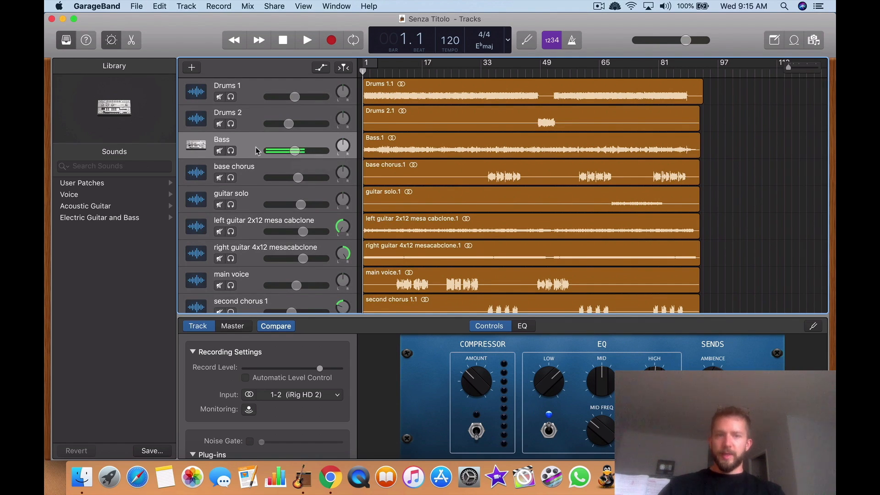
- Show the automation lanes and display the Chorus Intensity curve on the Bass track
key("a")
scroll(469, 210, "down", 1)
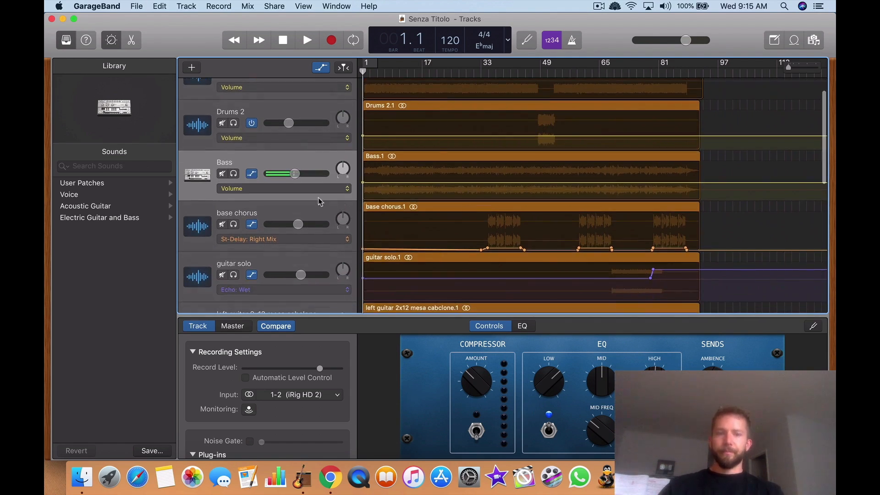
left_click(348, 189)
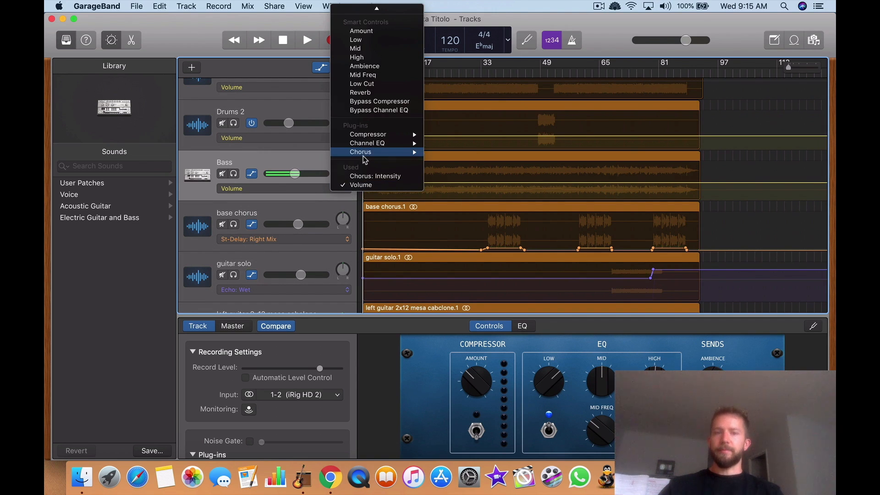
mouse_move(363, 156)
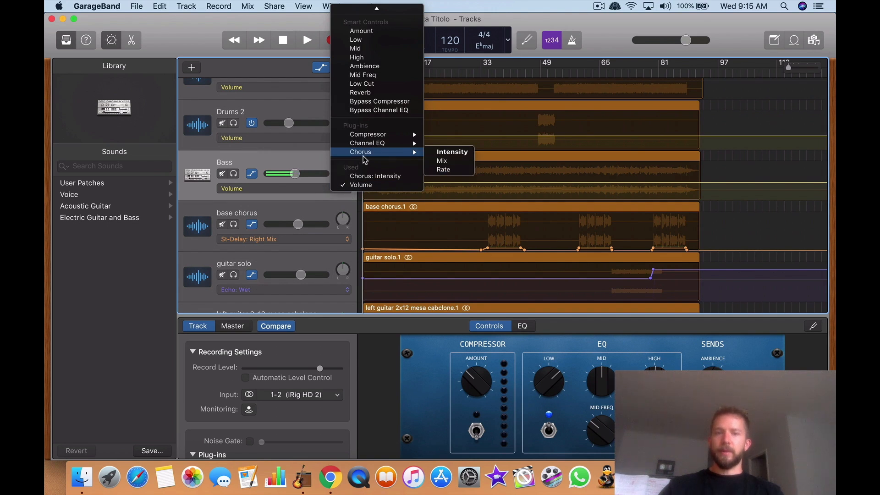
left_click(458, 154)
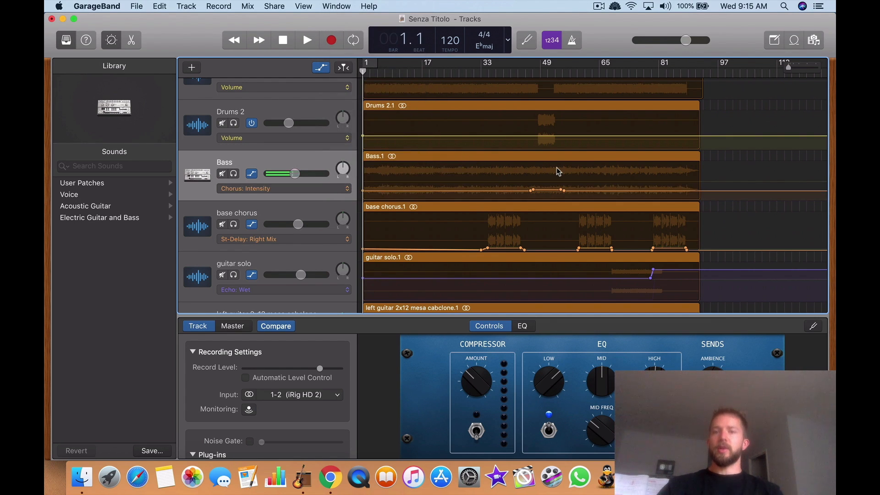
- Play the song from bar 45 through the Bass track's Chorus Intensity automation and stop after that section
scroll(556, 167, "up", 5)
scroll(557, 167, "right", 8)
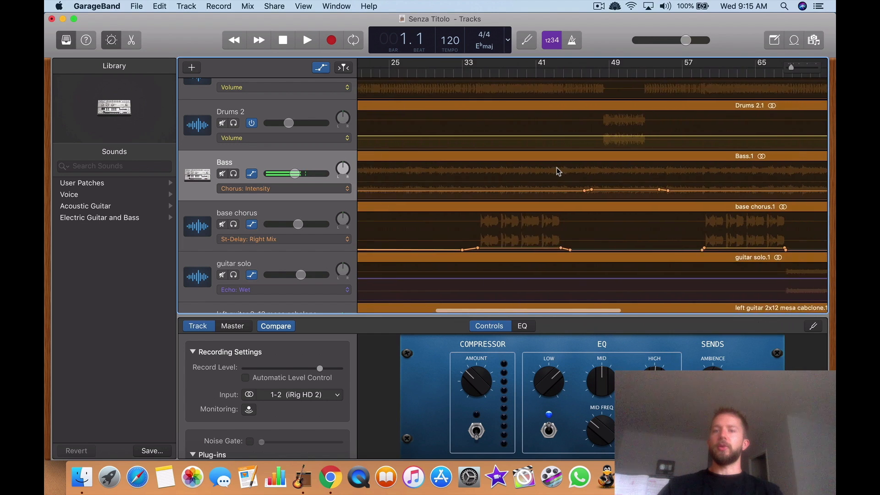
scroll(556, 166, "right", 3)
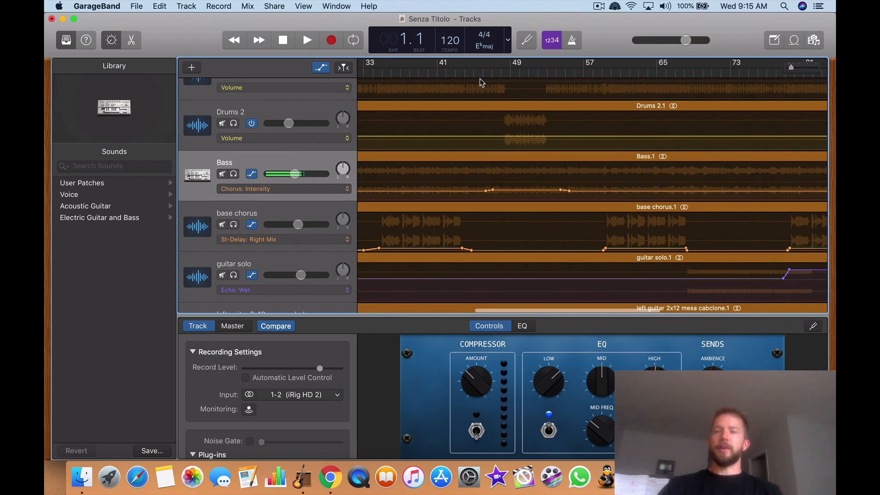
left_click(475, 72)
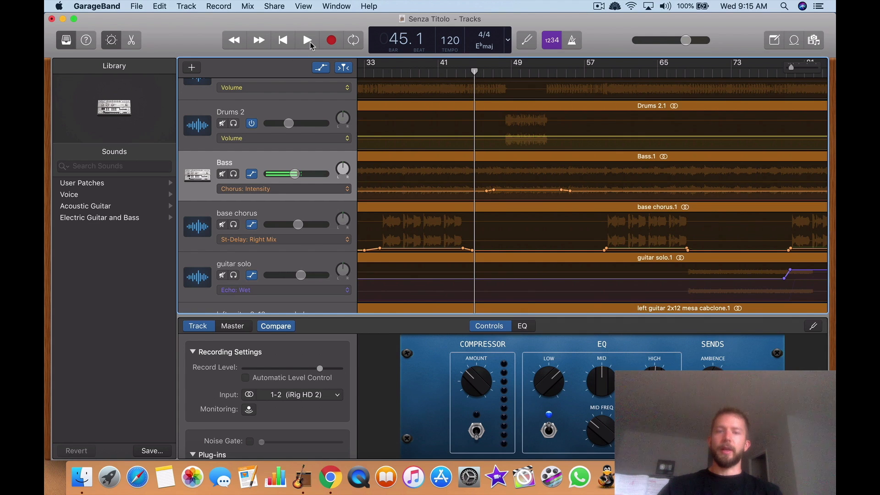
left_click(307, 41)
scroll(451, 156, "right", 1)
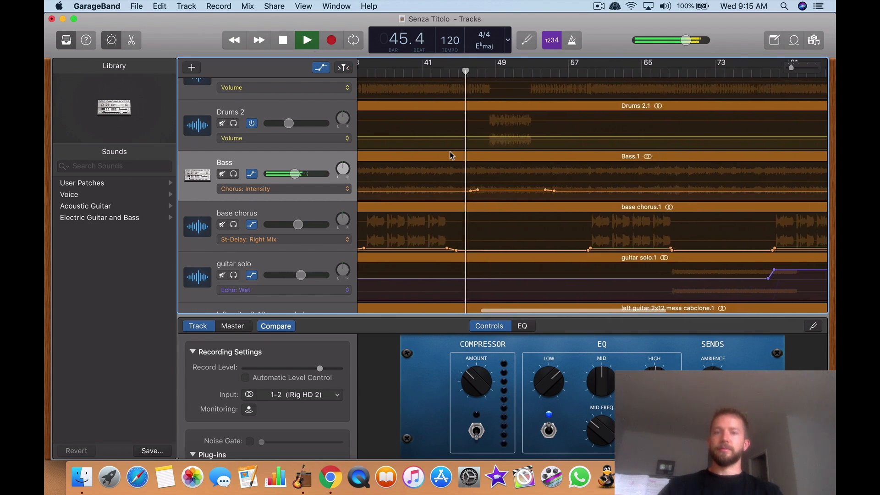
scroll(450, 154, "up", 2)
scroll(477, 161, "right", 1)
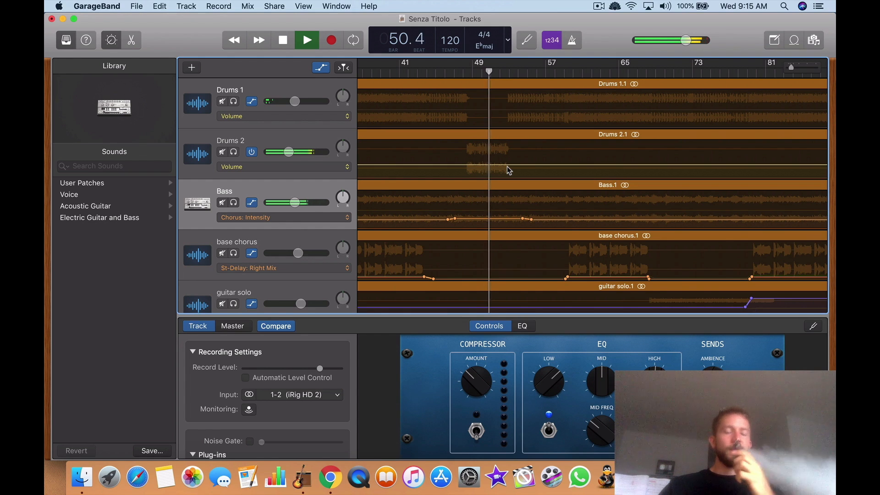
left_click(284, 40)
- Move the two inner Chorus Intensity points on the Bass track closer together so the ramps are more gradual
left_click_drag(455, 219, 463, 219)
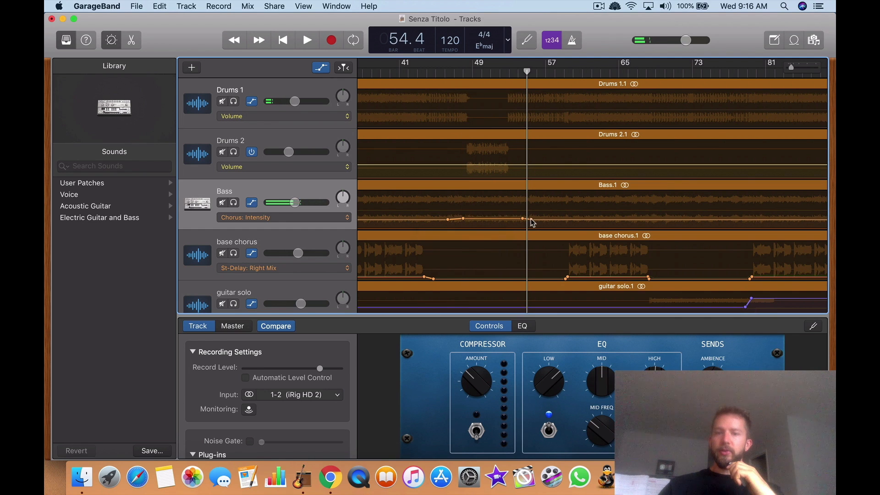
left_click_drag(523, 220, 513, 219)
scroll(416, 189, "left", 10)
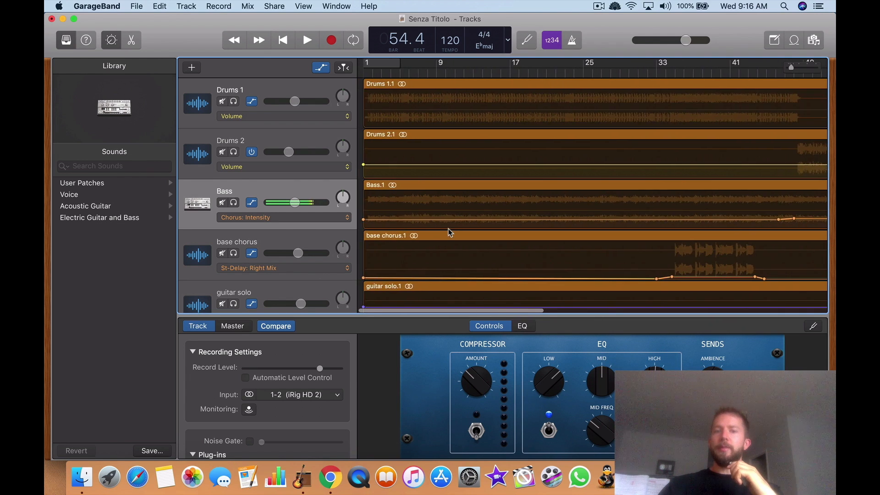
scroll(451, 194, "right", 15)
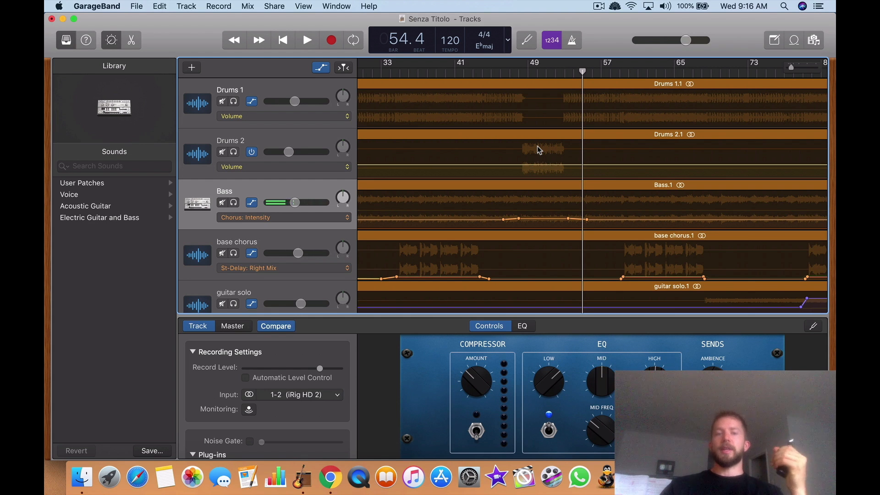
scroll(538, 224, "down", 4)
scroll(539, 224, "down", 7)
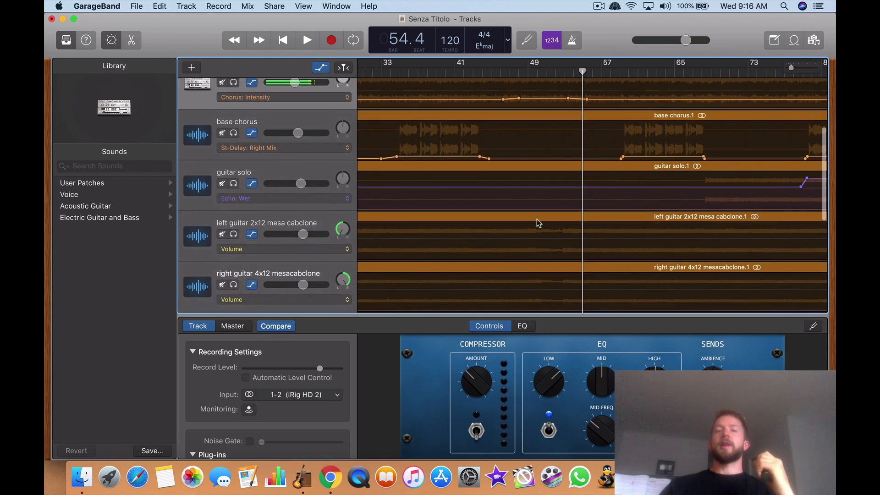
- Switch to the automation article in Chrome and read from the Chorus section to the Flanger section
key("ctrl+Up")
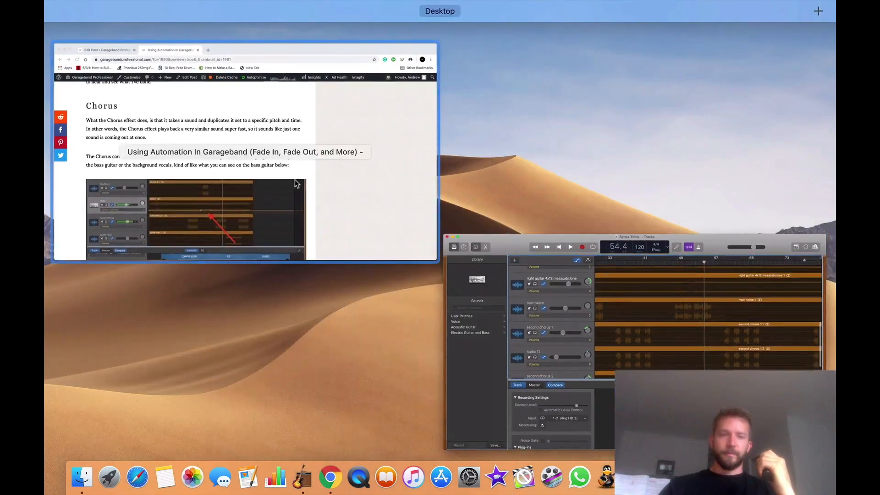
left_click(418, 216)
scroll(418, 216, "down", 10)
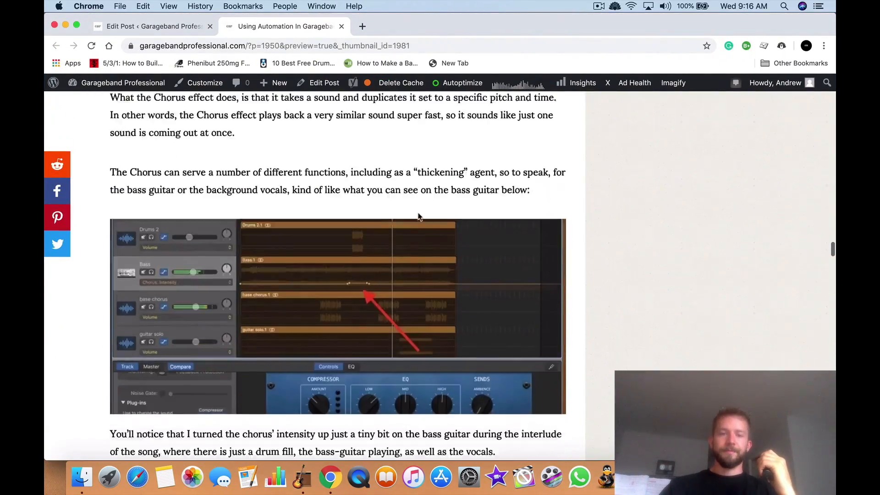
scroll(418, 213, "down", 14)
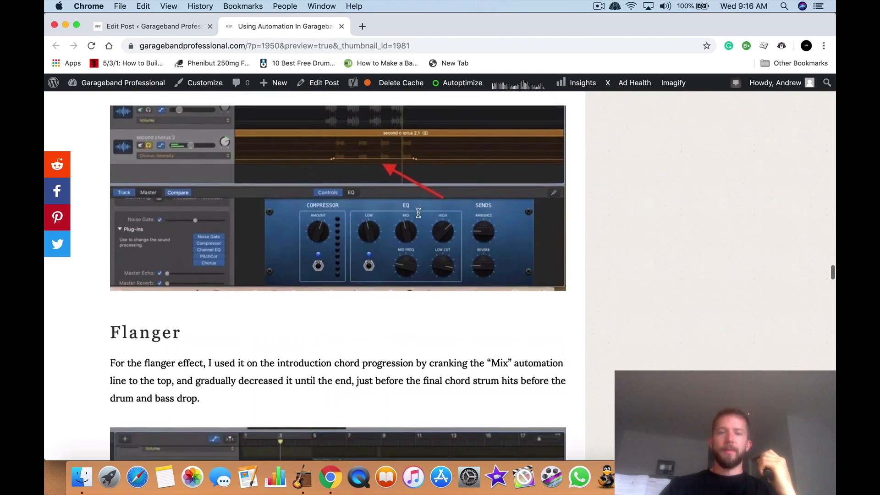
scroll(418, 217, "down", 1)
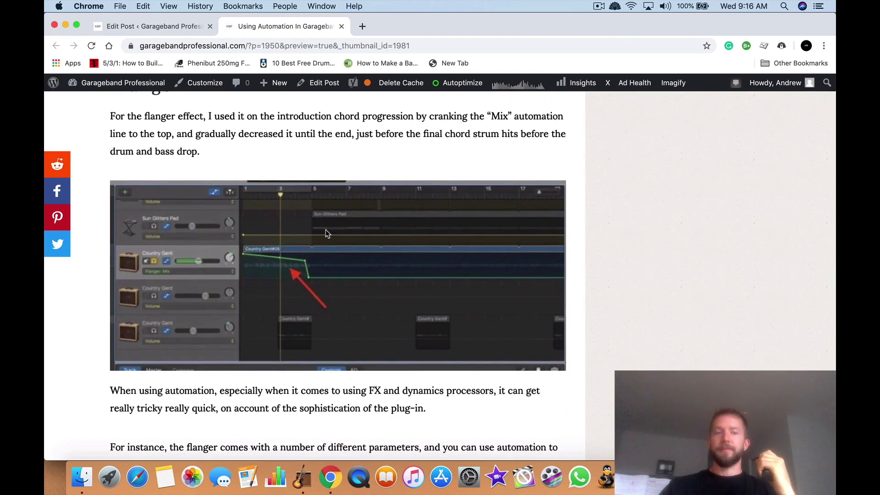
scroll(327, 234, "up", 2)
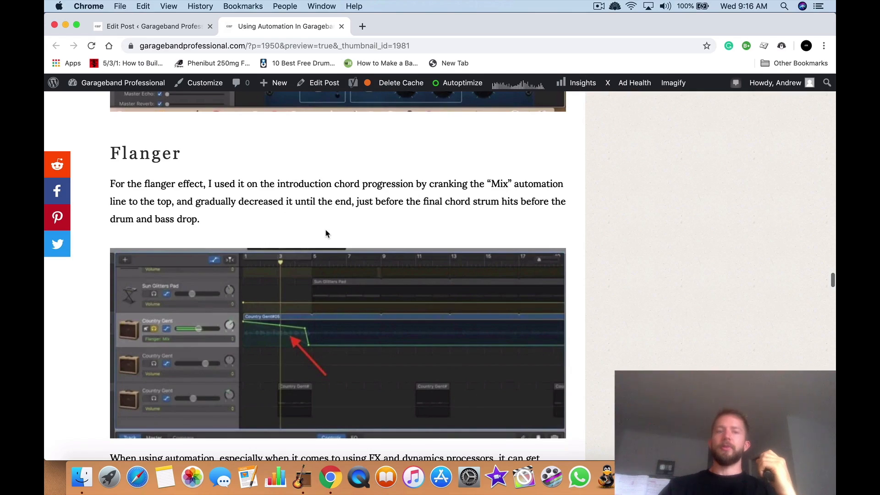
- Return to GarageBand, save the Senza Titolo project and reopen the recent project #116
key("ctrl+Up")
left_click(614, 322)
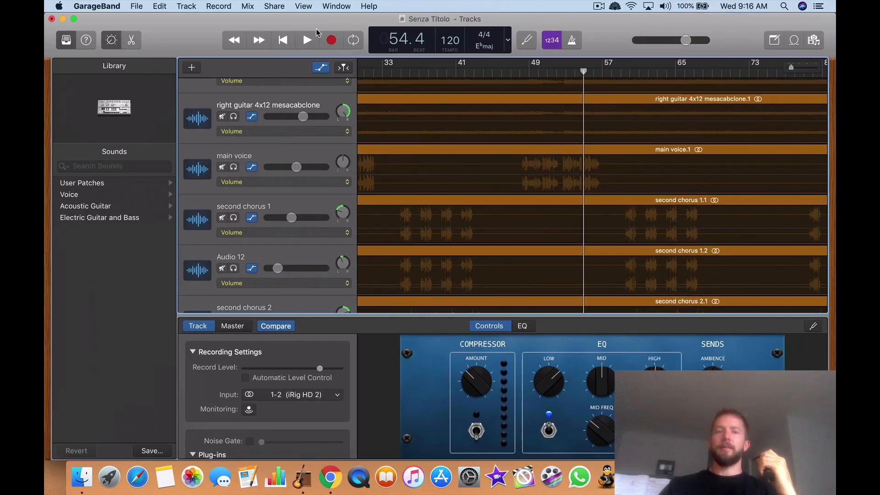
left_click(149, 6)
left_click(158, 77)
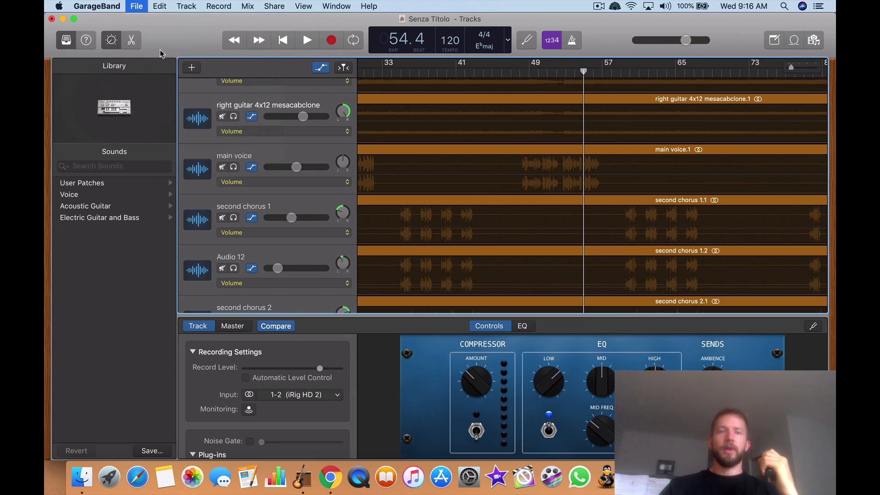
left_click(137, 6)
mouse_move(193, 40)
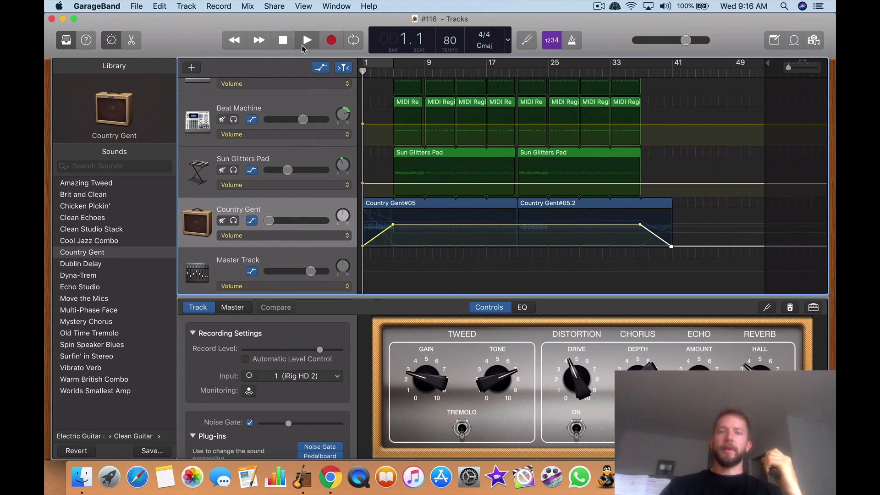
- Remove the fade-in and fade-out points from the Country Gent track's volume automation while it plays, then stop playback
left_click(282, 234)
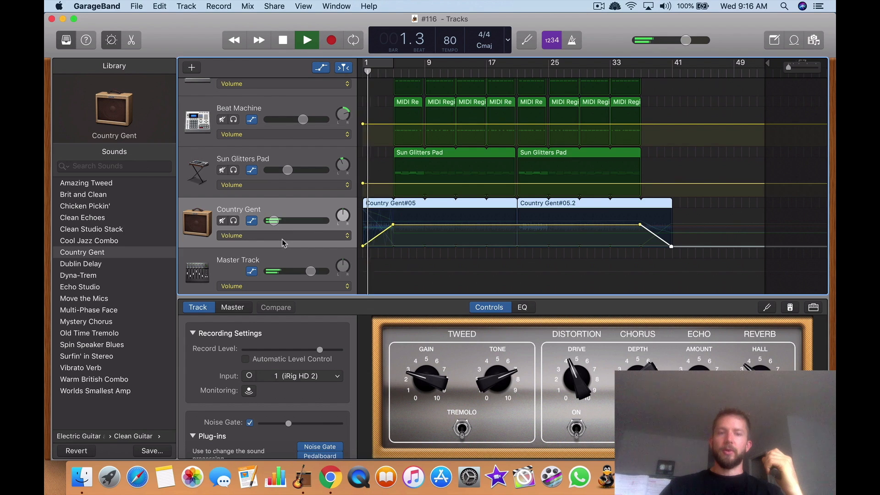
left_click_drag(363, 247, 364, 225)
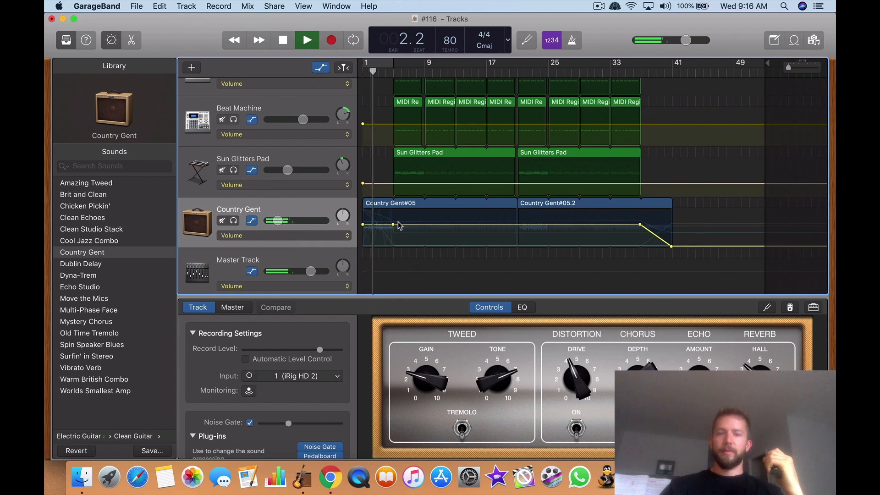
left_click(392, 226)
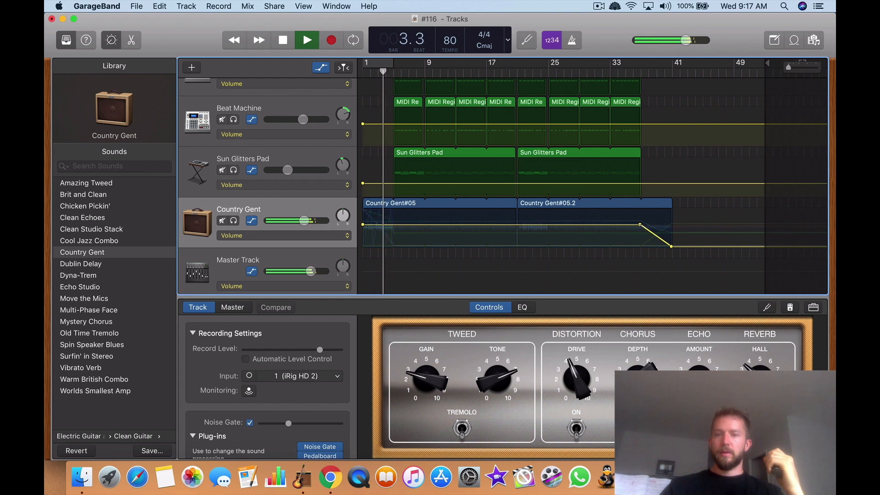
left_click(640, 225)
left_click(671, 247)
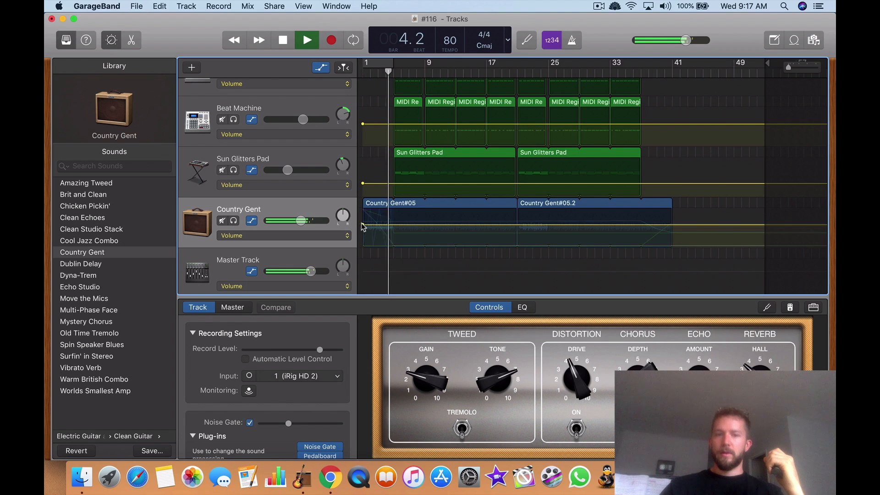
left_click(363, 224)
left_click(283, 41)
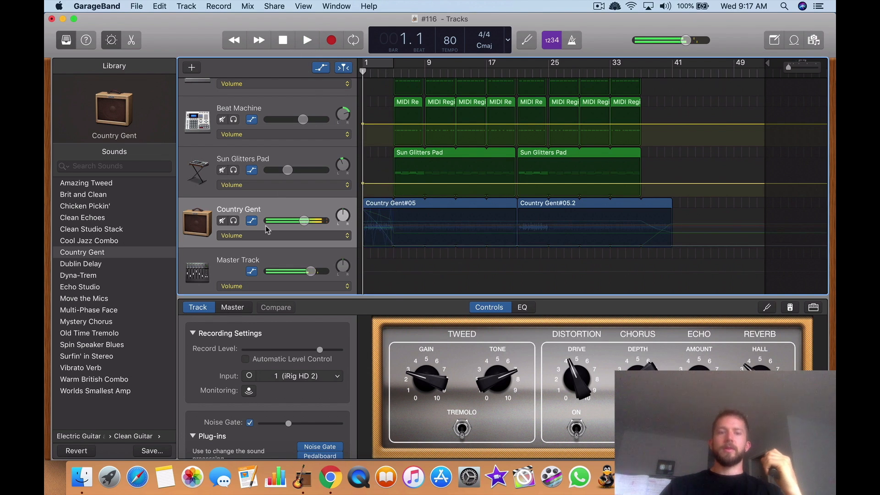
- Display the Flanger Mix automation curve on the Country Gent track
scroll(270, 243, "up", 1)
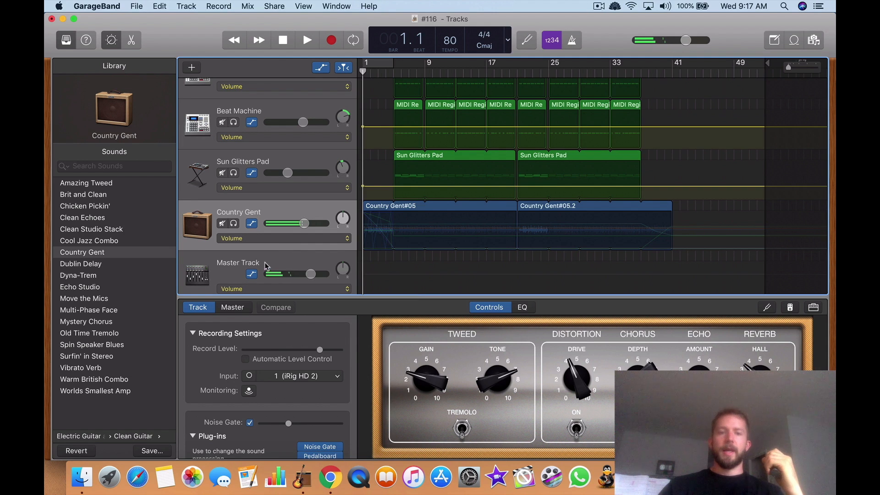
left_click(275, 238)
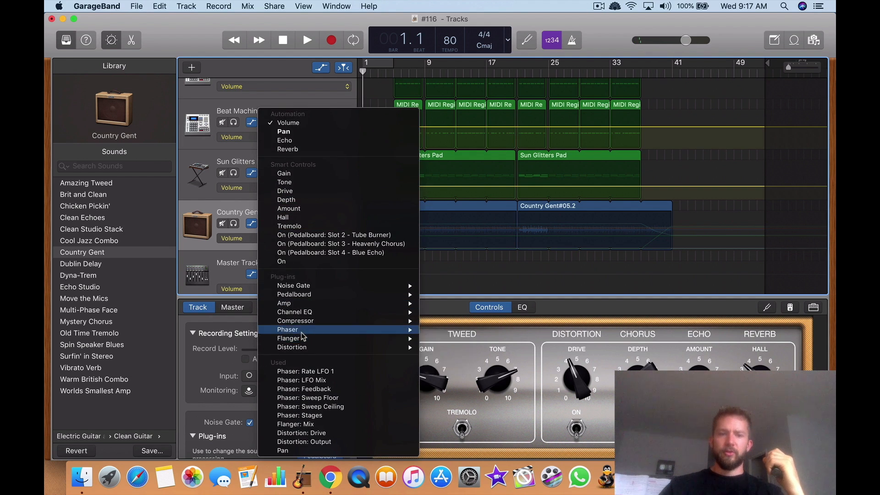
mouse_move(303, 339)
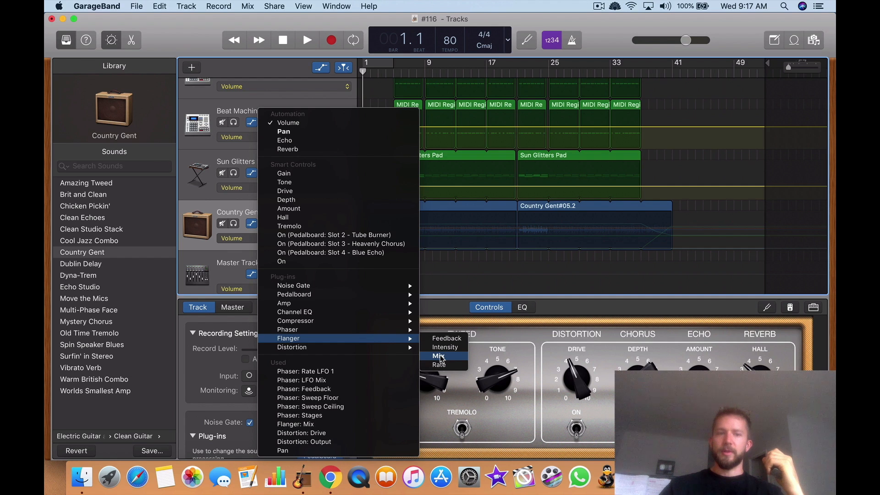
left_click(439, 356)
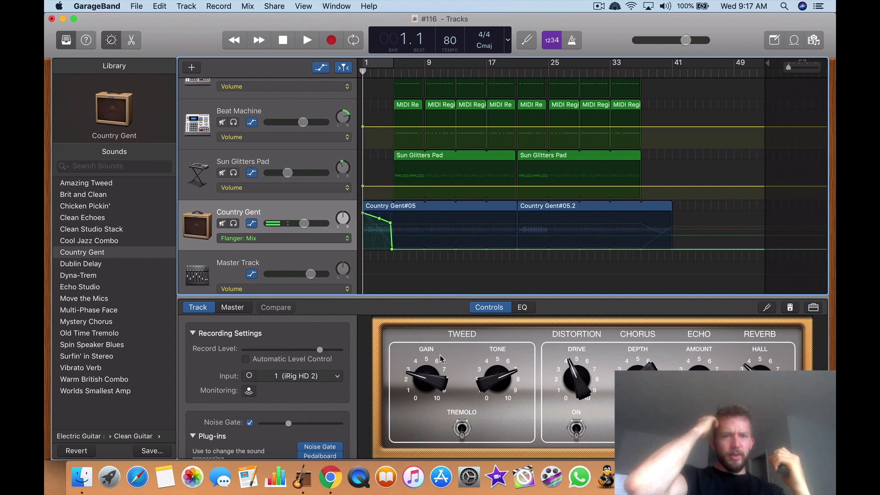
- Play the intro from bar 1, replay it from bar 4 into the drum entry to hear the Flanger Mix drop, and stop
scroll(409, 232, "up", 5)
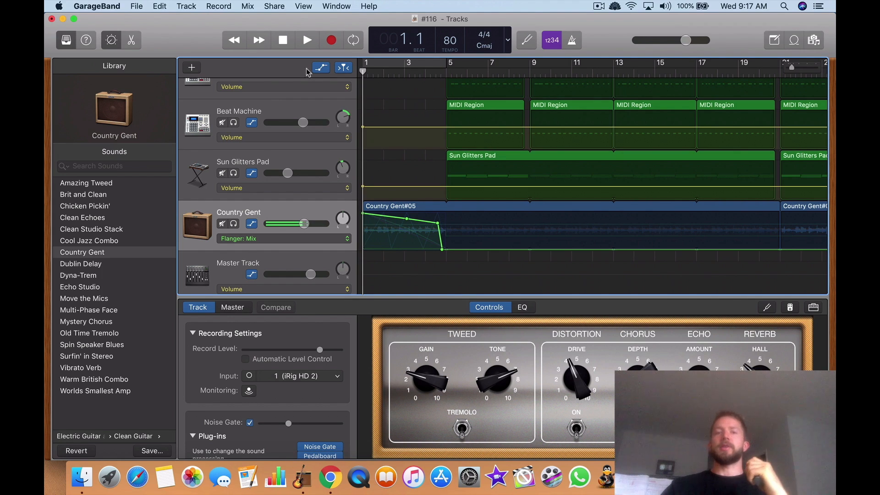
left_click(307, 41)
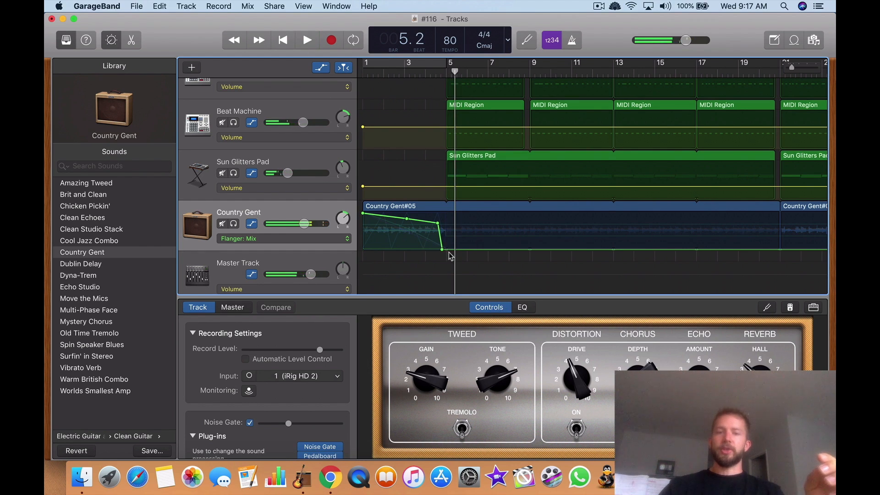
left_click_drag(451, 67, 442, 73)
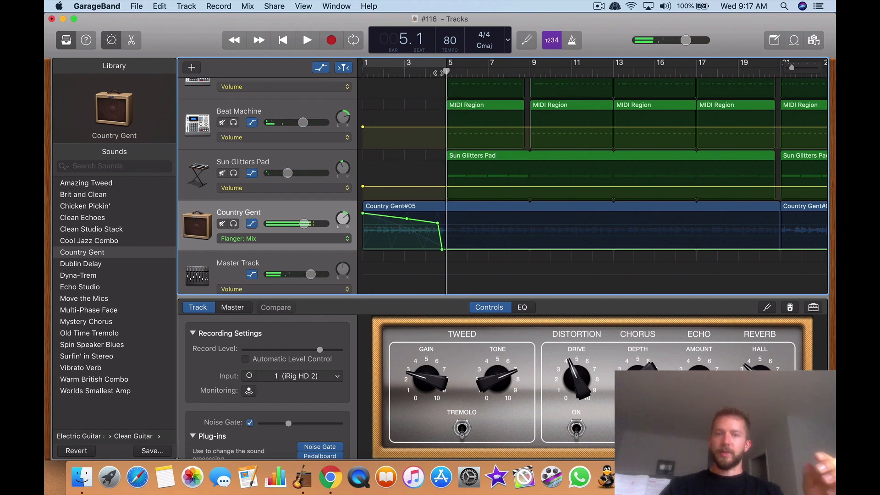
left_click(436, 74)
key("space")
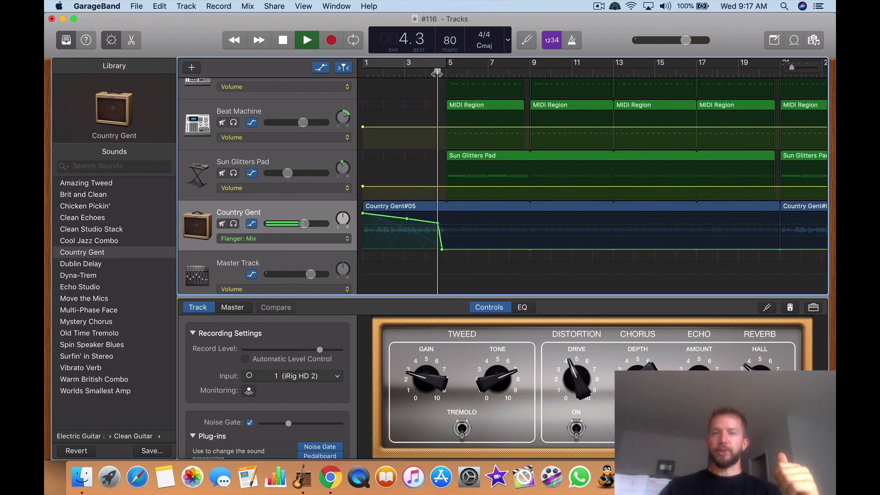
left_click(433, 73)
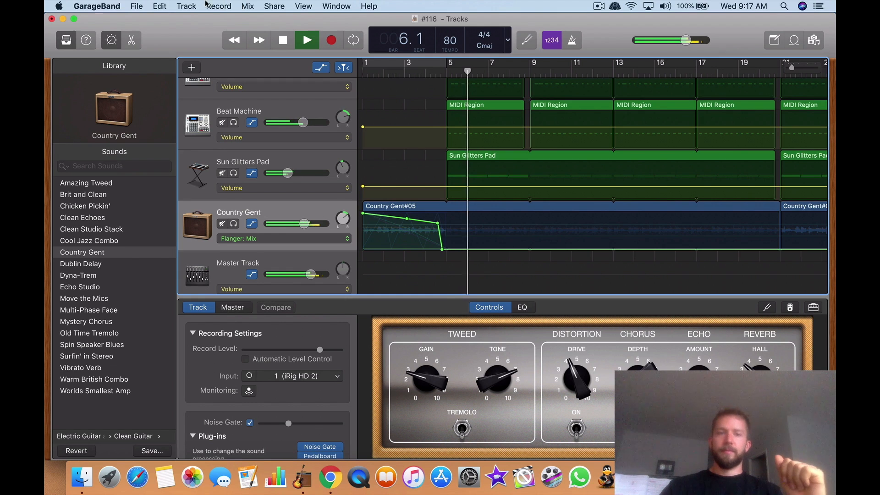
key("space")
- Play the section from bar 5 without the flanger for about two bars, then stop playback
key("comma")
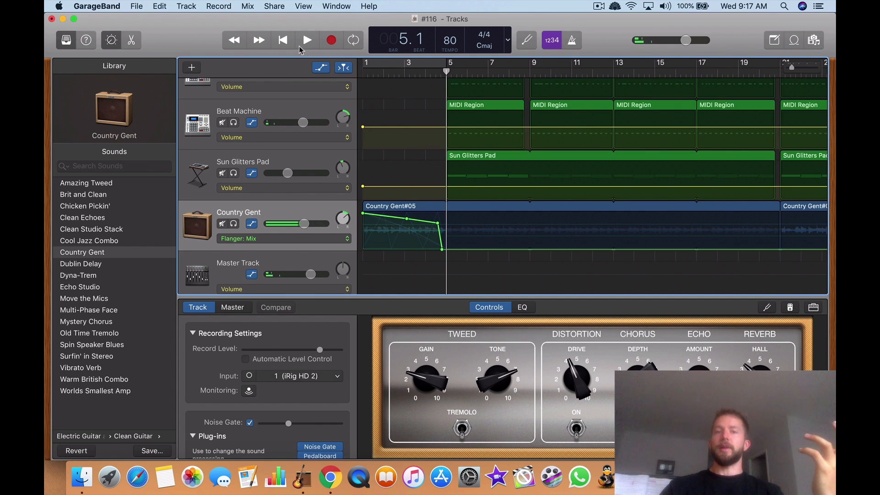
left_click(304, 45)
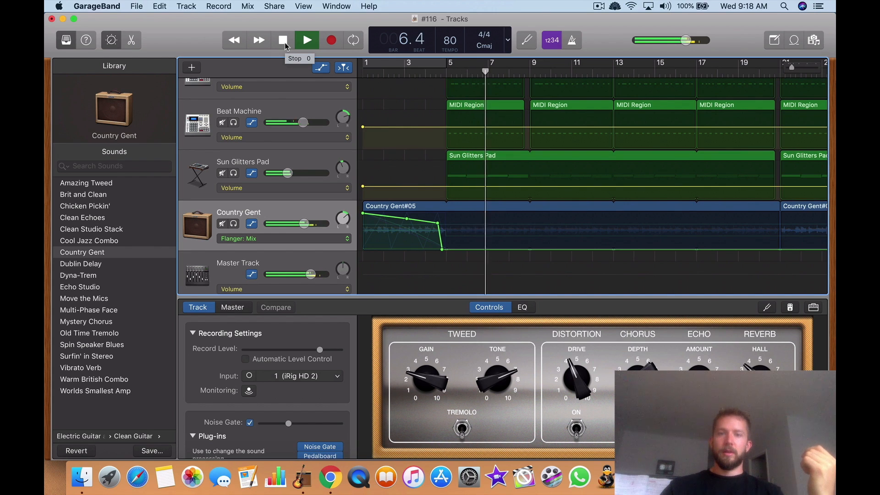
left_click(283, 40)
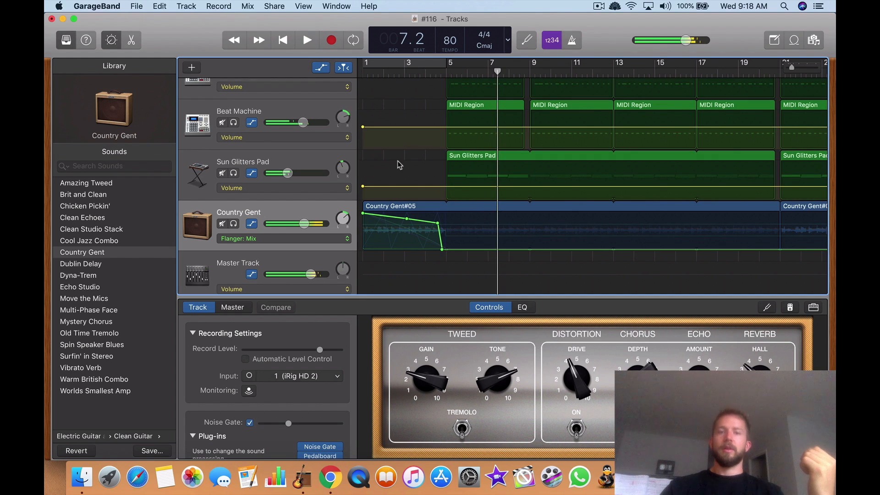
- Hide the automation curves on all tracks and look over the regions
key("super+Left")
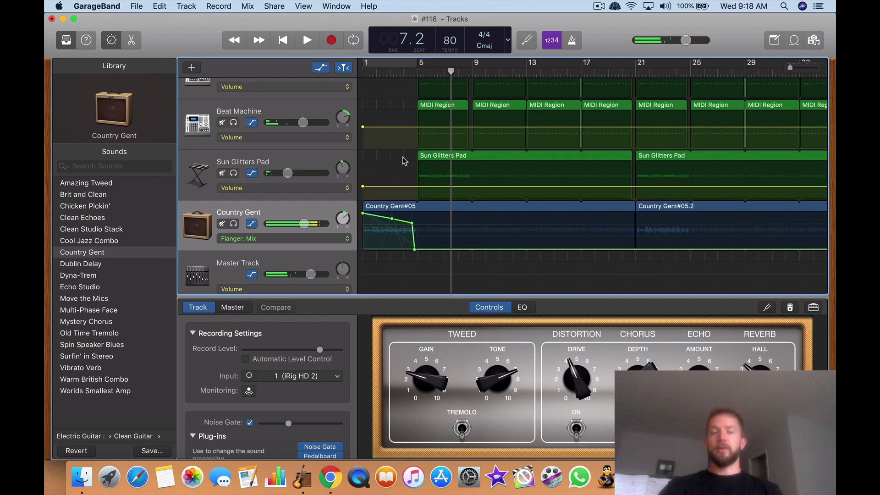
key("a")
scroll(401, 170, "up", 5)
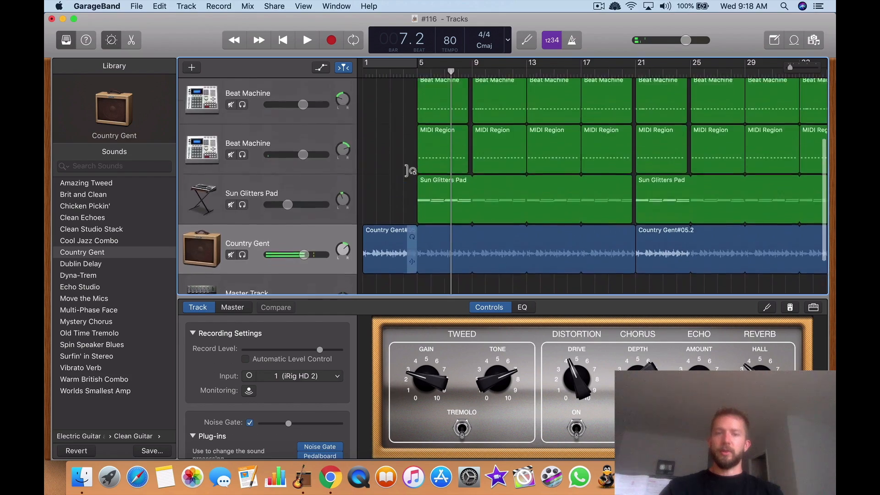
scroll(398, 177, "down", 5)
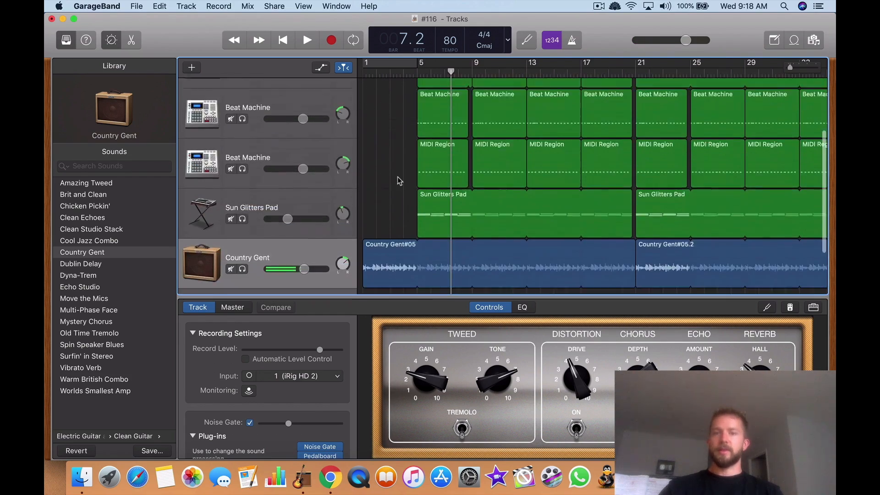
- Switch to the automation article in Chrome and read from the Flanger section through the Stereo Delay instructions in the Delay section
key("ctrl+Up")
left_click(369, 206)
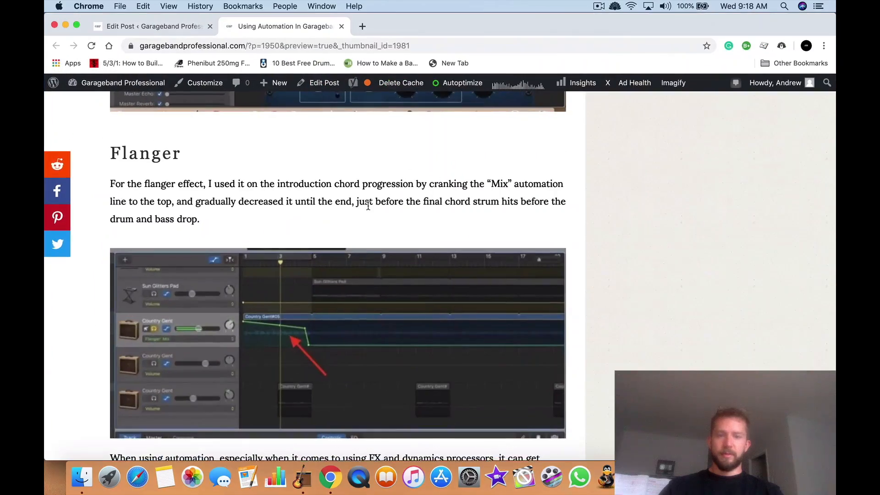
scroll(368, 207, "down", 8)
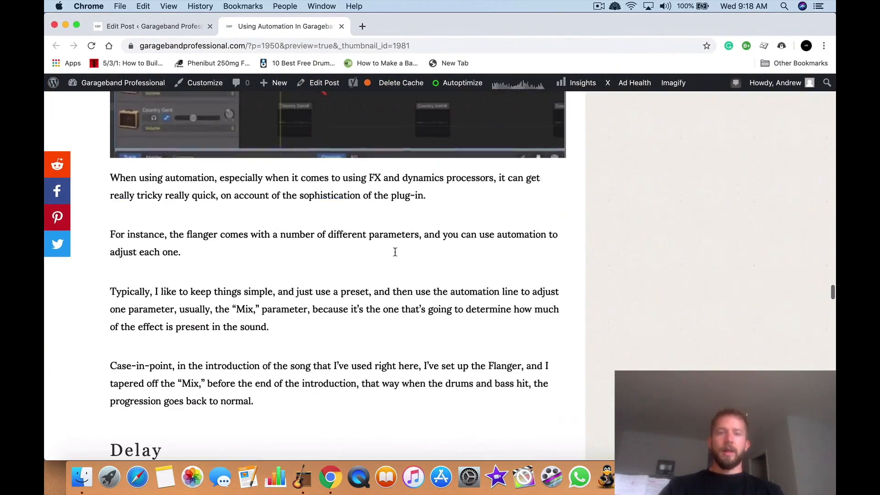
scroll(397, 255, "down", 6)
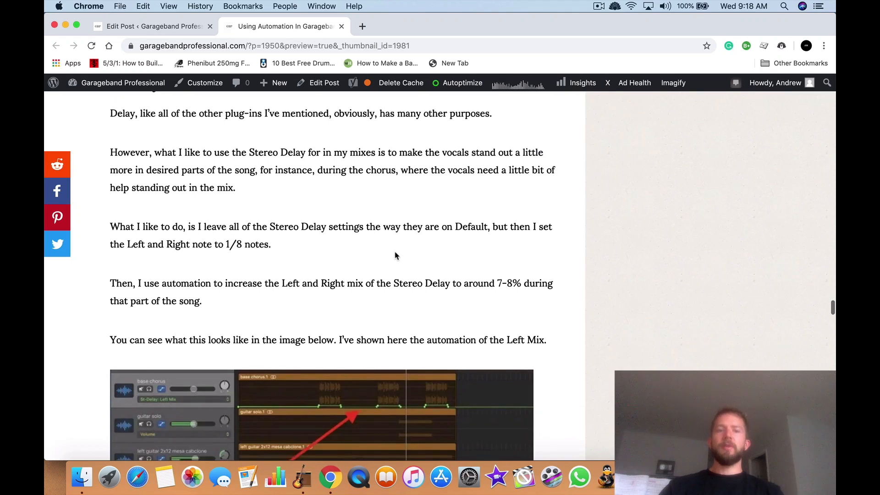
scroll(397, 256, "down", 3)
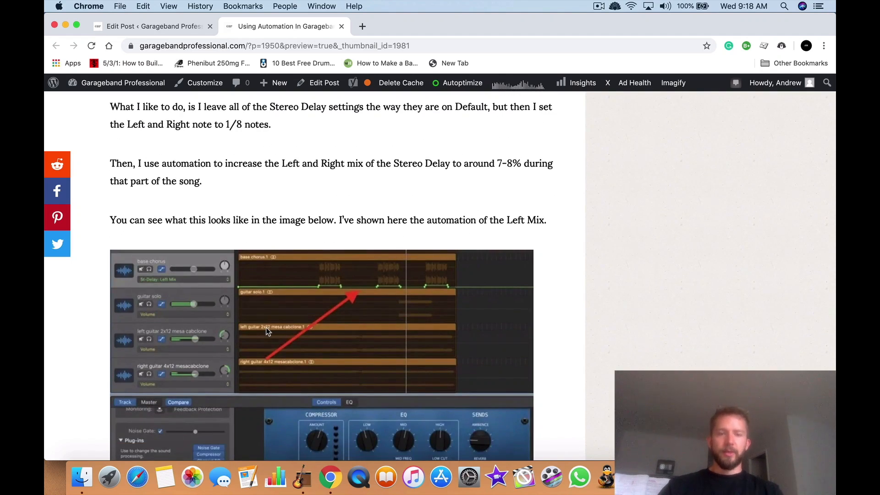
scroll(268, 331, "down", 2)
scroll(266, 328, "up", 2)
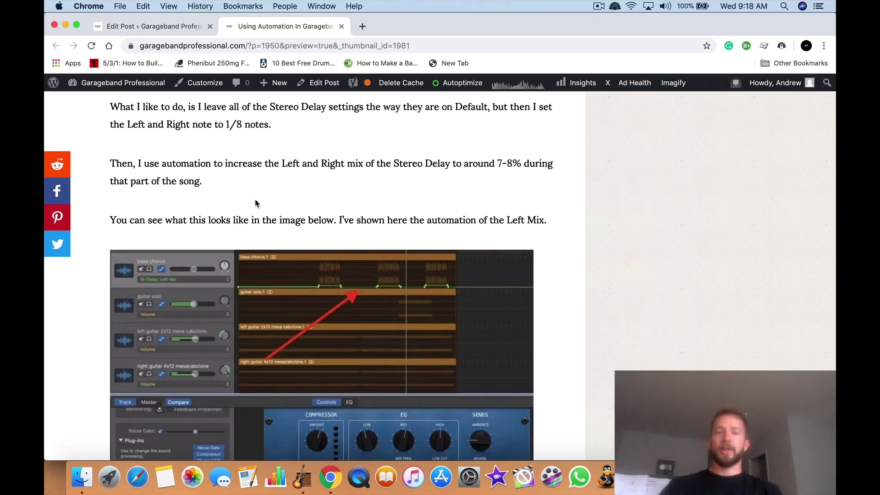
scroll(257, 205, "up", 5)
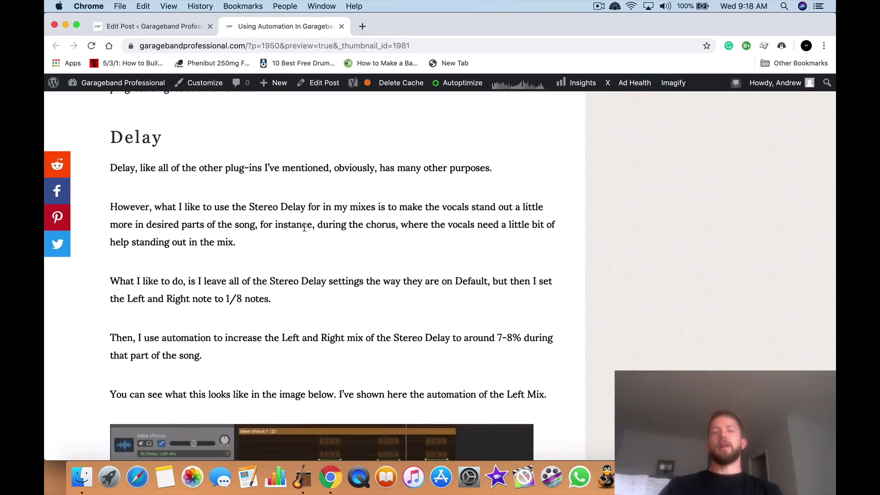
- Return to GarageBand and reopen the recent project #116, discarding the unsaved changes
key("ctrl+Up")
left_click(635, 347)
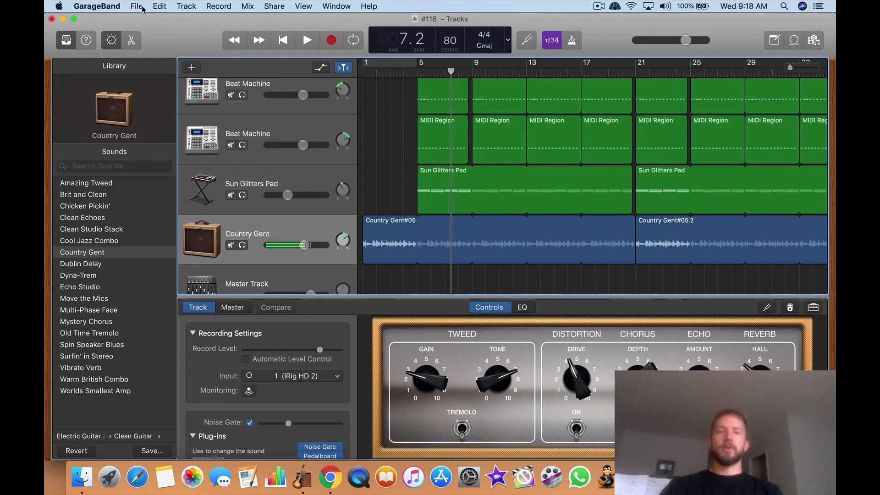
left_click(137, 7)
mouse_move(164, 40)
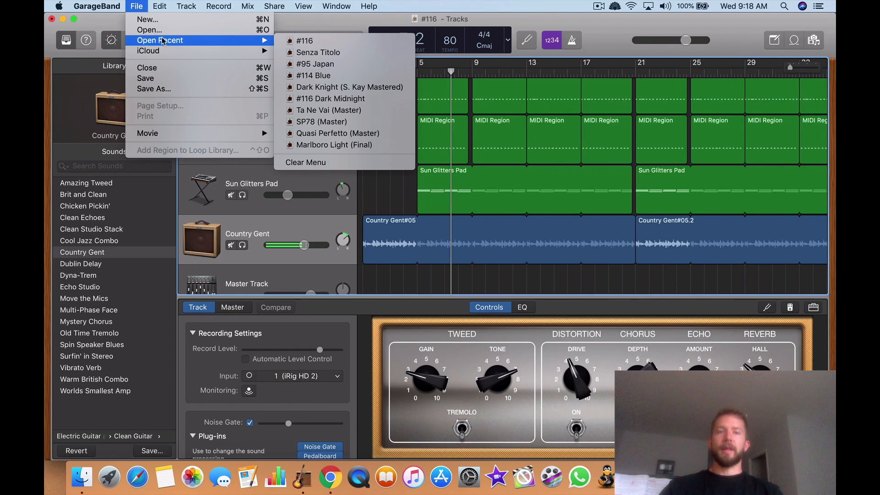
left_click(305, 41)
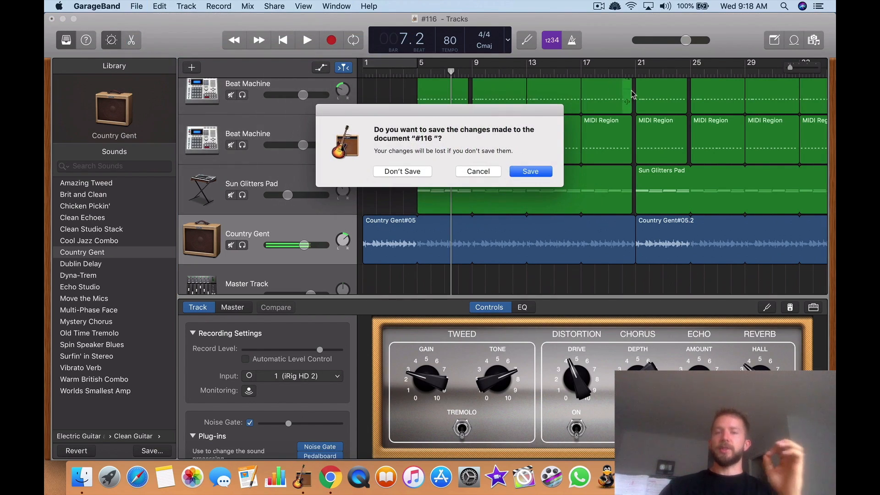
left_click(415, 172)
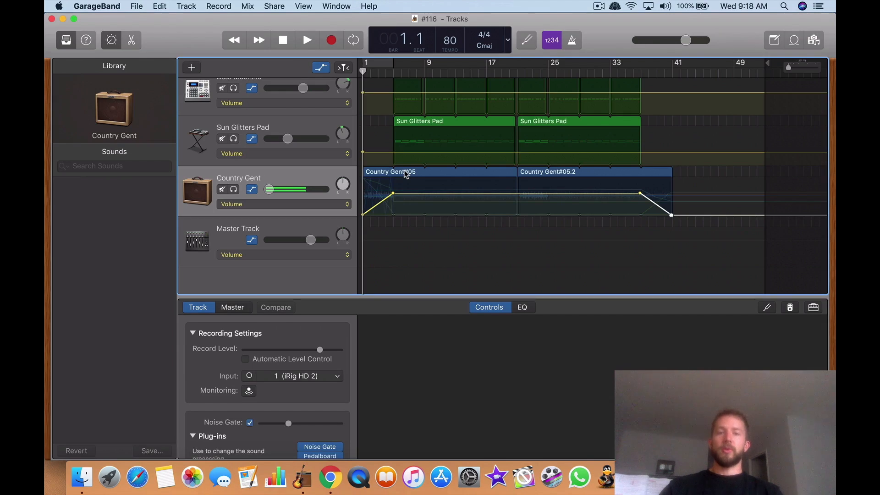
- Open the recent project Senza Titolo
scroll(365, 198, "up", 5)
left_click(137, 6)
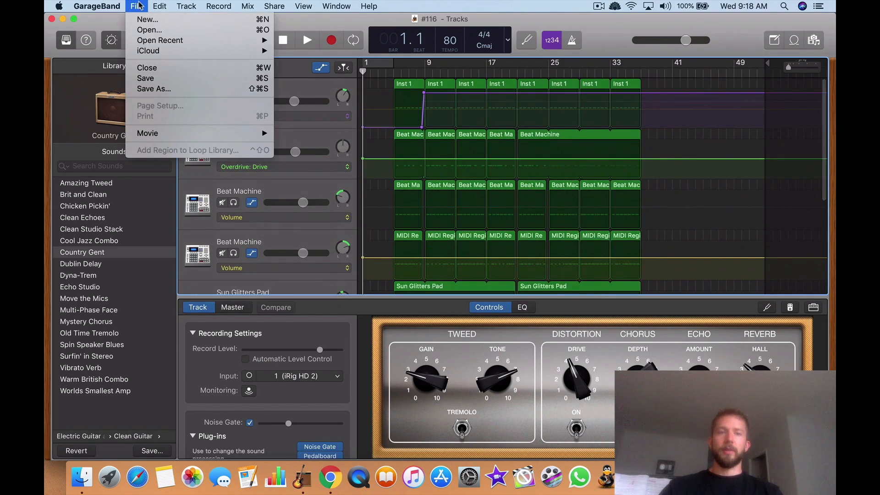
mouse_move(184, 41)
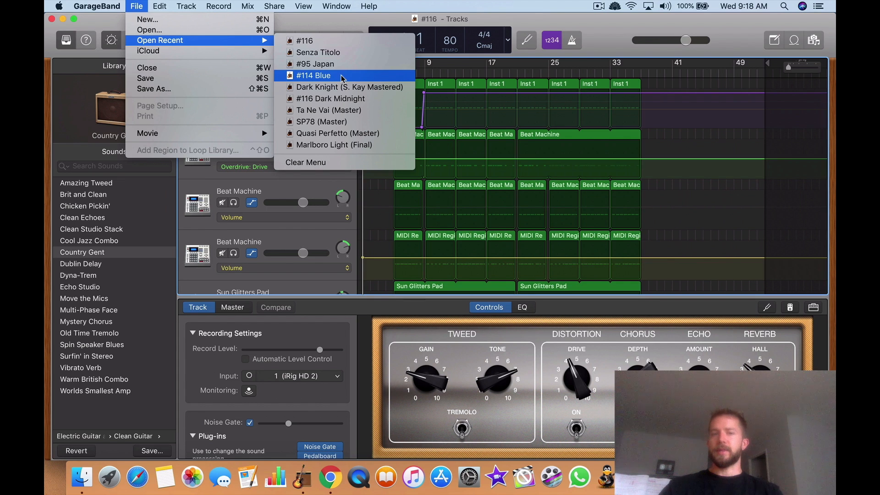
left_click(327, 52)
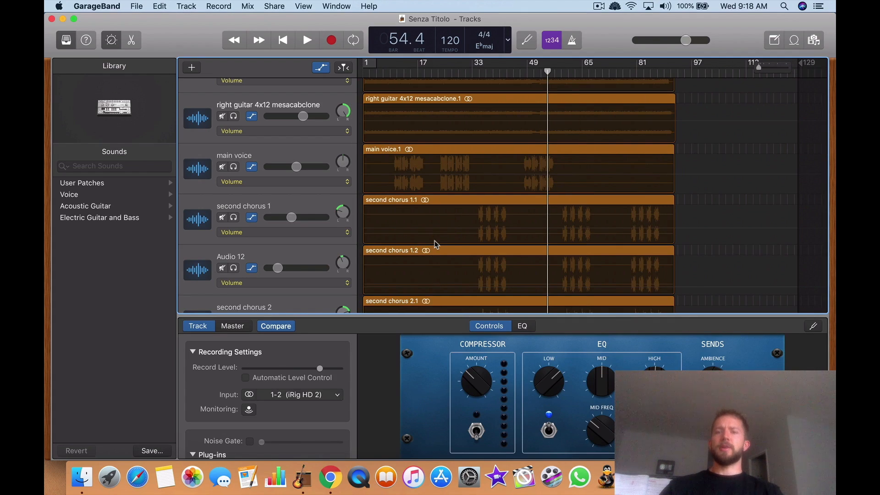
- Look through the Senza Titolo tracks to find the base chorus track with its St-Delay automation curve
key("super+Right")
scroll(435, 241, "down", 3)
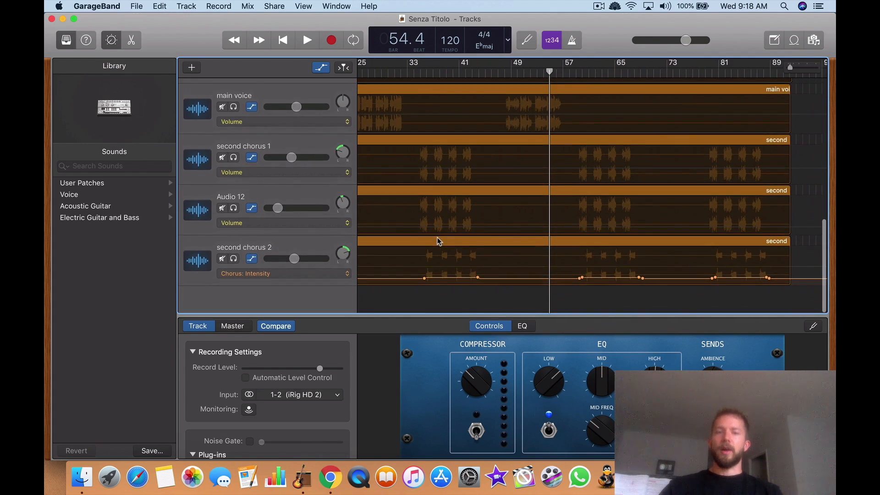
key("super+Left")
scroll(432, 200, "up", 15)
scroll(433, 203, "down", 3)
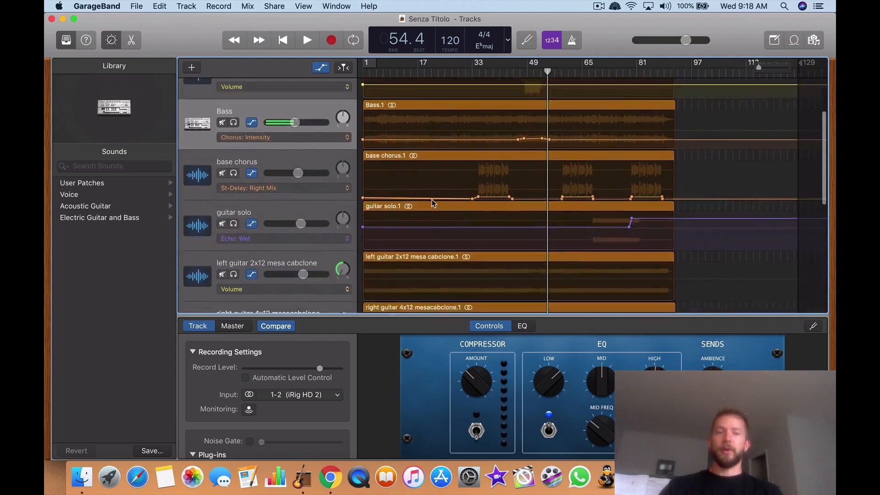
scroll(431, 203, "down", 4)
scroll(431, 202, "up", 5)
- Switch to the article in Chrome and examine the Delay section's image of the Left Mix automation on the base chorus track
key("ctrl+Up")
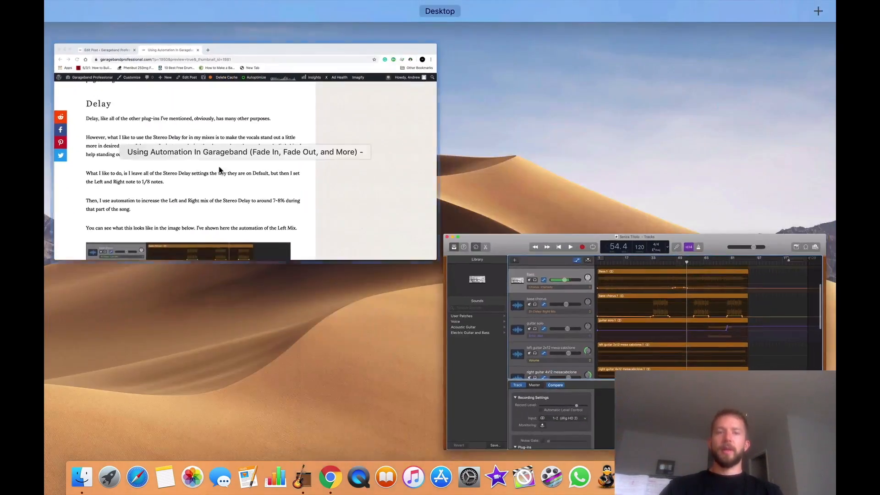
left_click(220, 170)
scroll(309, 193, "down", 5)
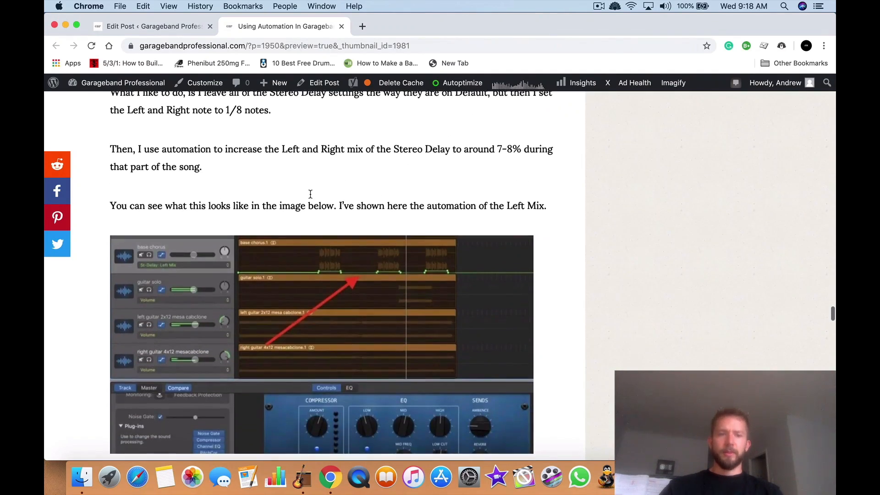
scroll(310, 194, "down", 10)
scroll(311, 197, "up", 10)
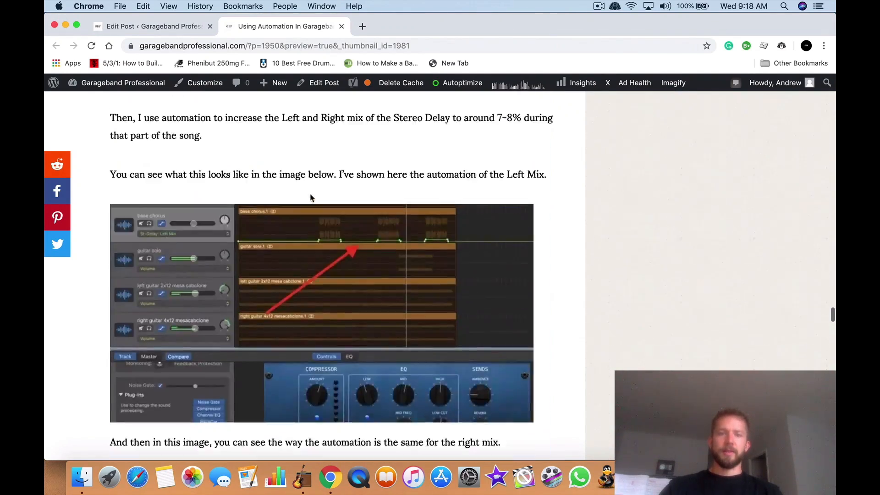
scroll(311, 198, "up", 1)
scroll(310, 198, "down", 1)
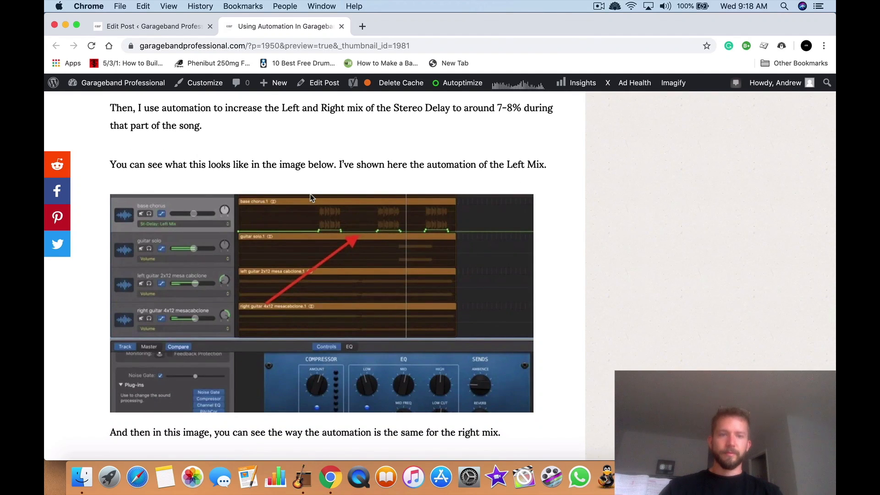
scroll(194, 226, "up", 5)
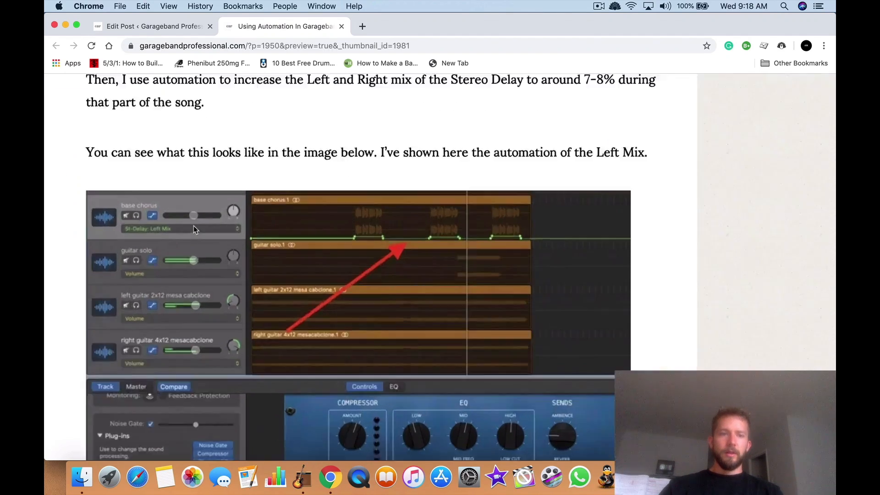
scroll(193, 226, "down", 5)
- Return to GarageBand, solo the base chorus track and play it from about bar 33
key("ctrl+Up")
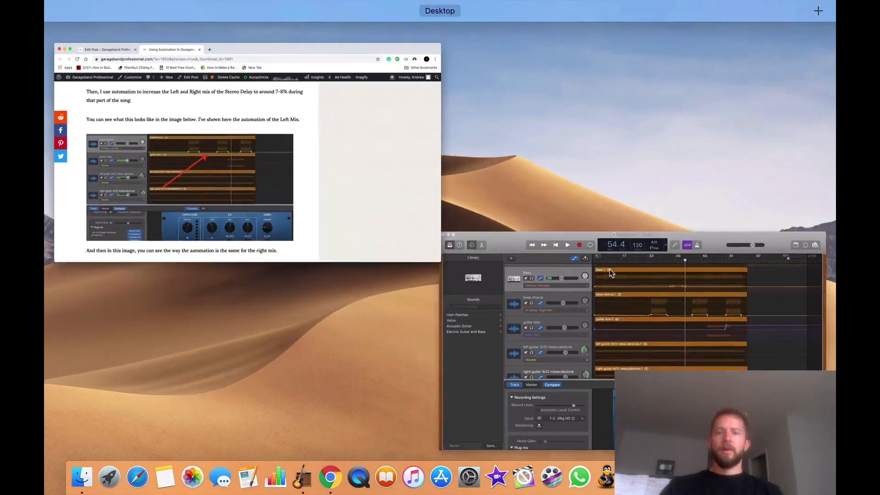
left_click(611, 271)
scroll(507, 170, "up", 4)
scroll(466, 232, "down", 3)
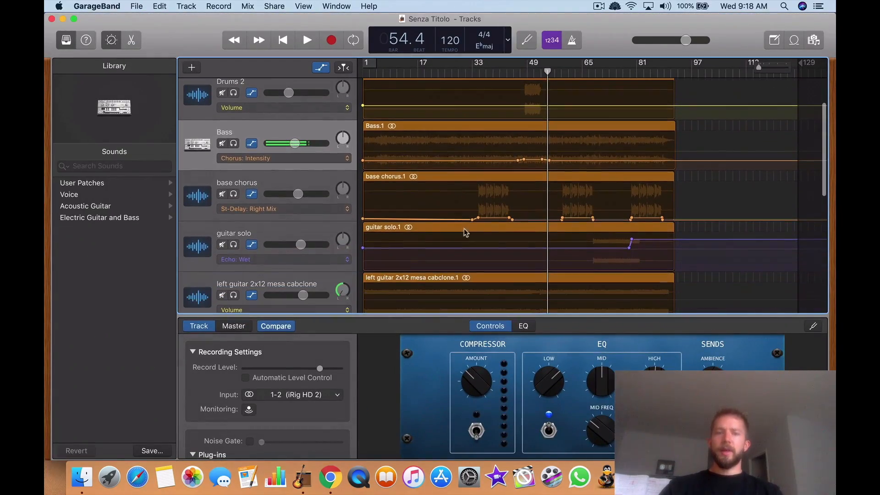
left_click(293, 180)
left_click(235, 195)
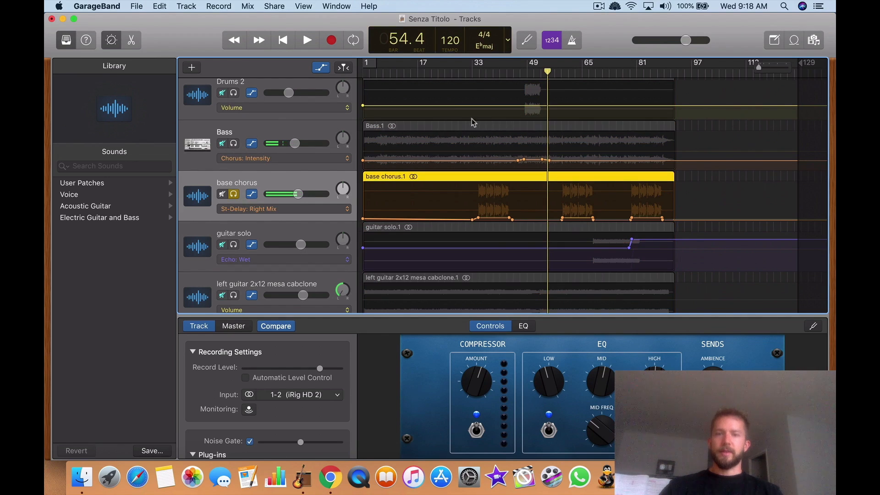
left_click(479, 75)
left_click(307, 41)
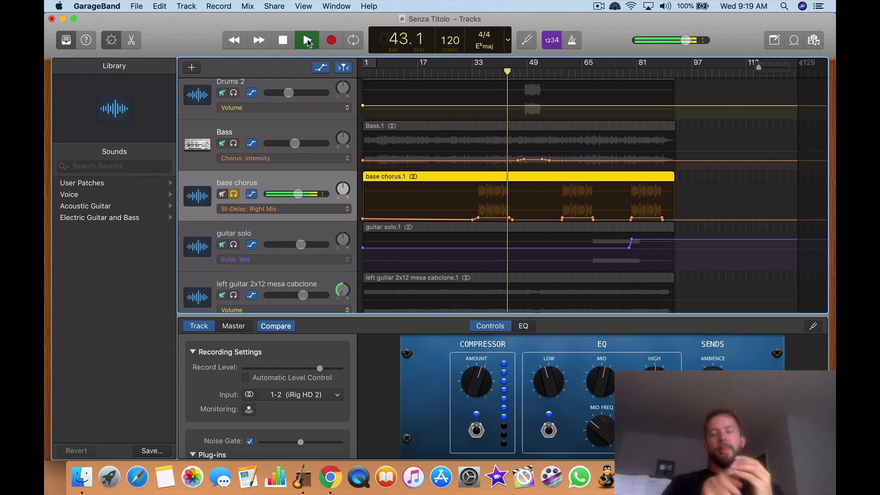
- Stop playback, unsolo the base chorus track and play the full mix from bar 34 for a few bars
left_click(283, 43)
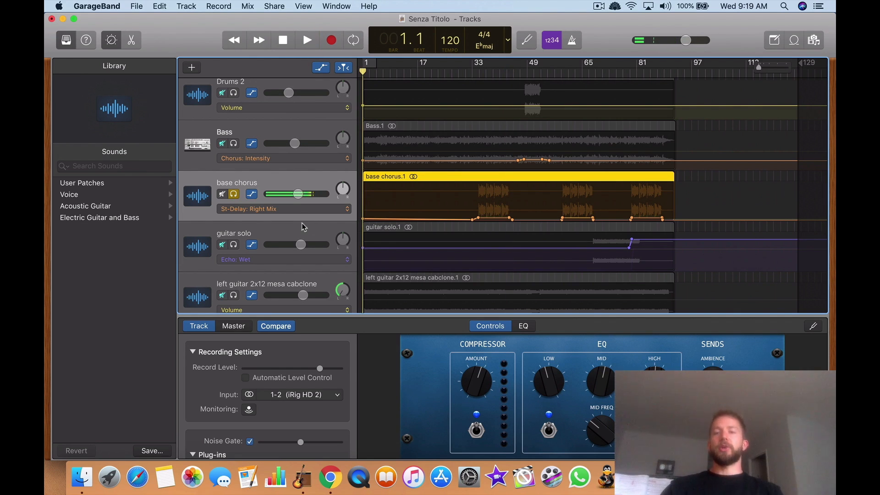
left_click(236, 195)
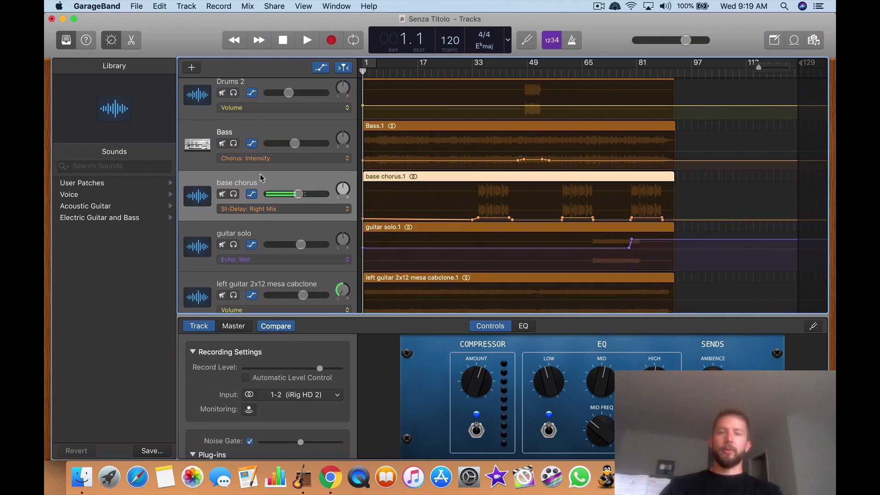
left_click(475, 74)
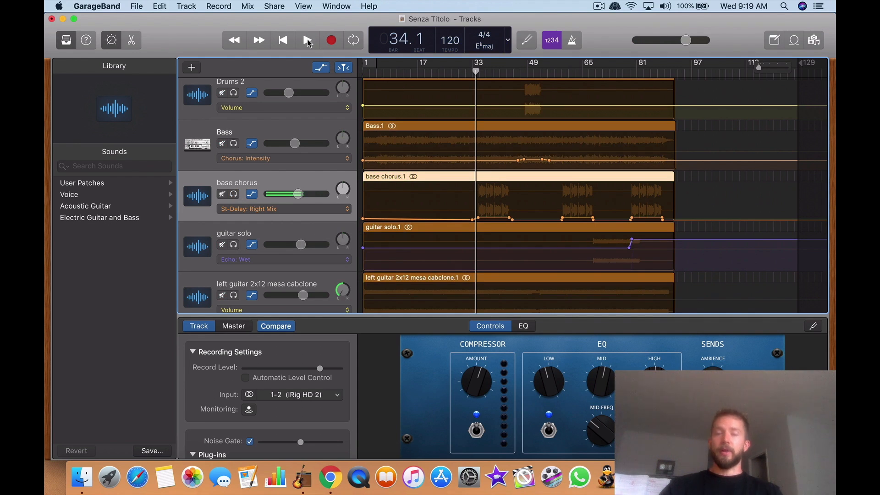
left_click(307, 40)
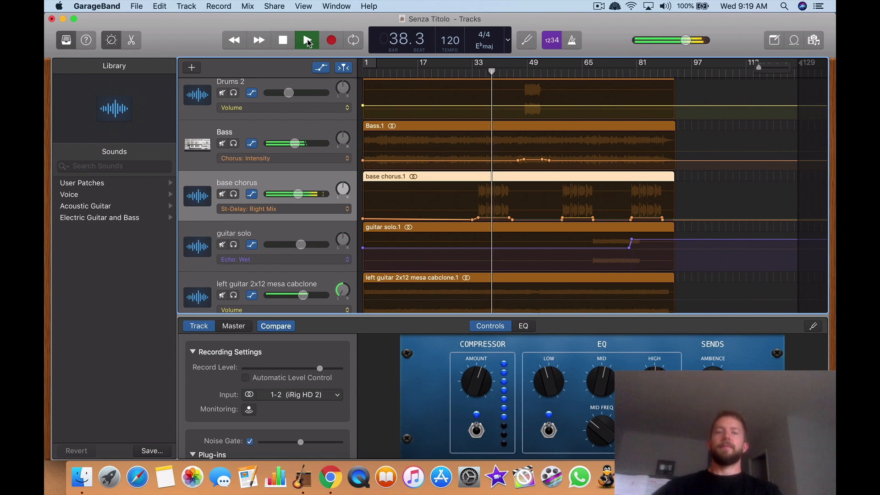
left_click(283, 41)
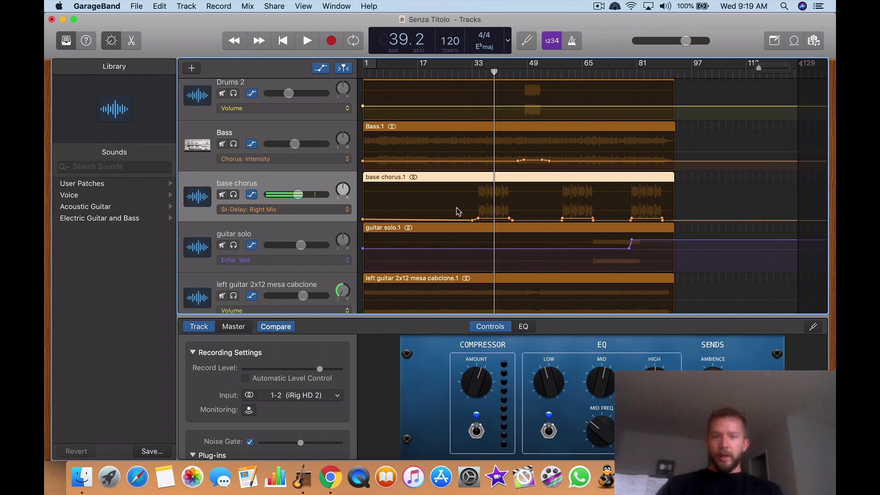
- Examine the St-Delay: Right Mix automation curve around all three base chorus passages
scroll(459, 212, "up", 10)
scroll(459, 212, "right", 4)
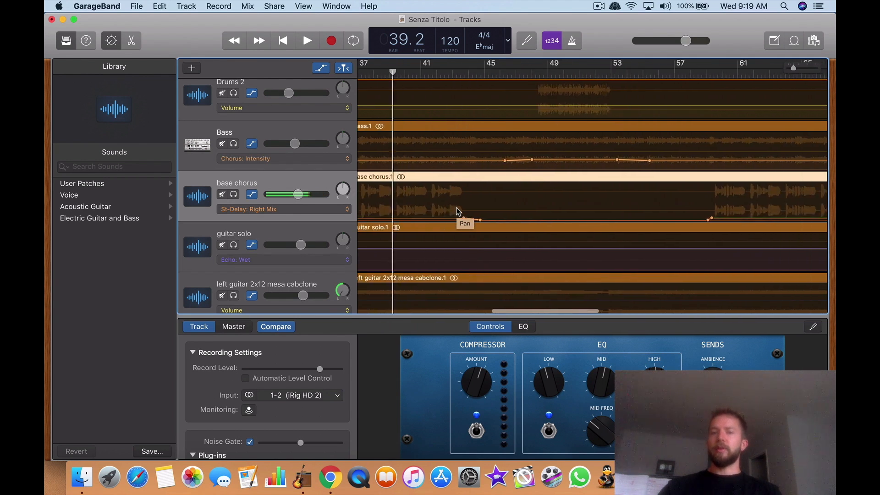
scroll(458, 216, "left", 5)
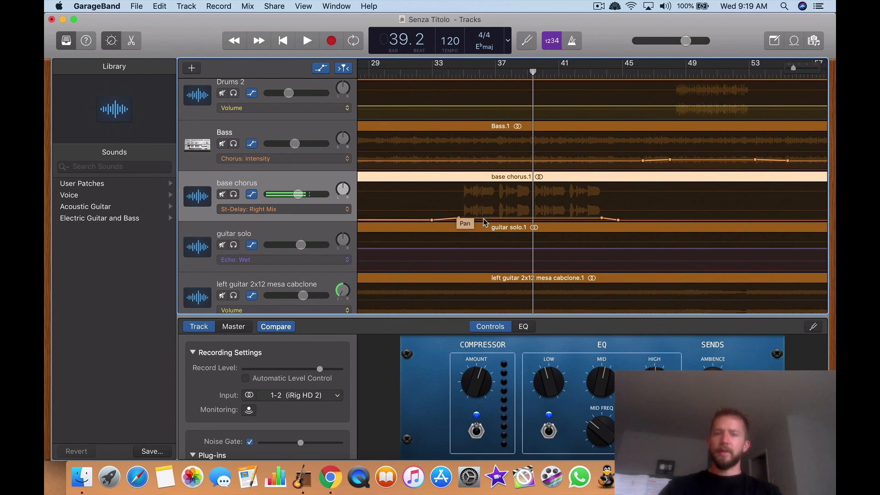
left_click(485, 222)
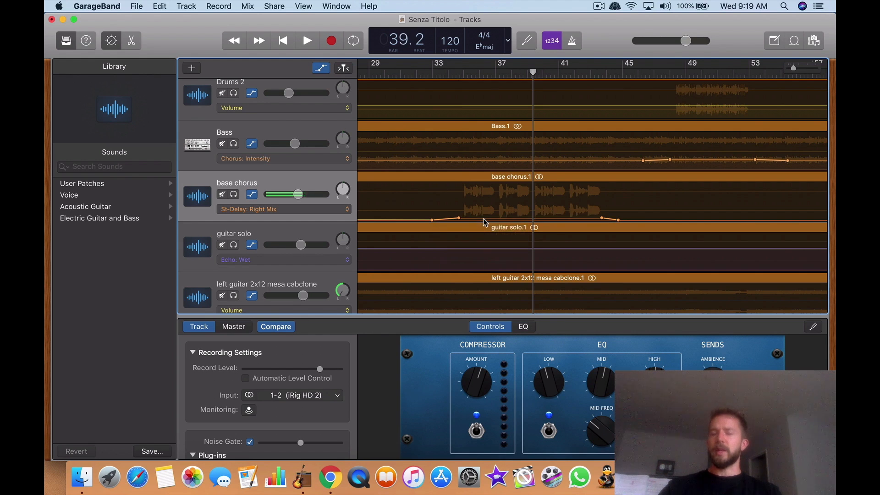
left_click(484, 220)
scroll(490, 216, "right", 1)
scroll(492, 217, "down", 3)
scroll(493, 215, "right", 7)
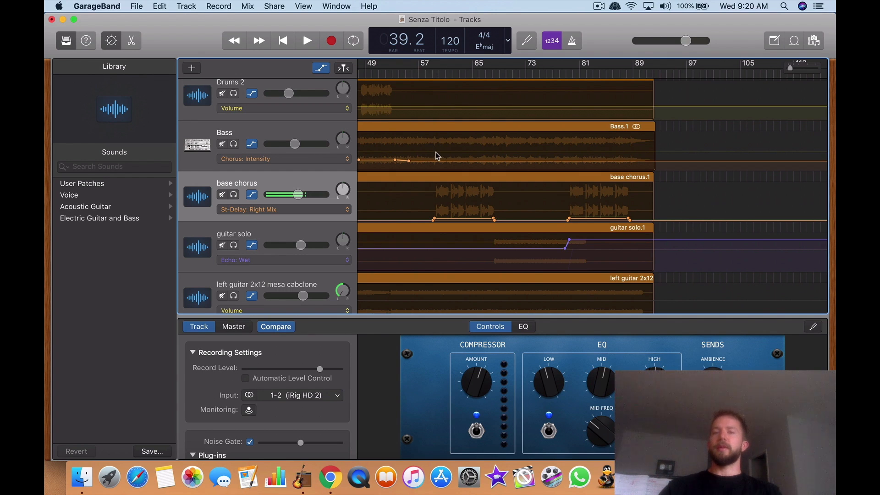
scroll(436, 156, "left", 10)
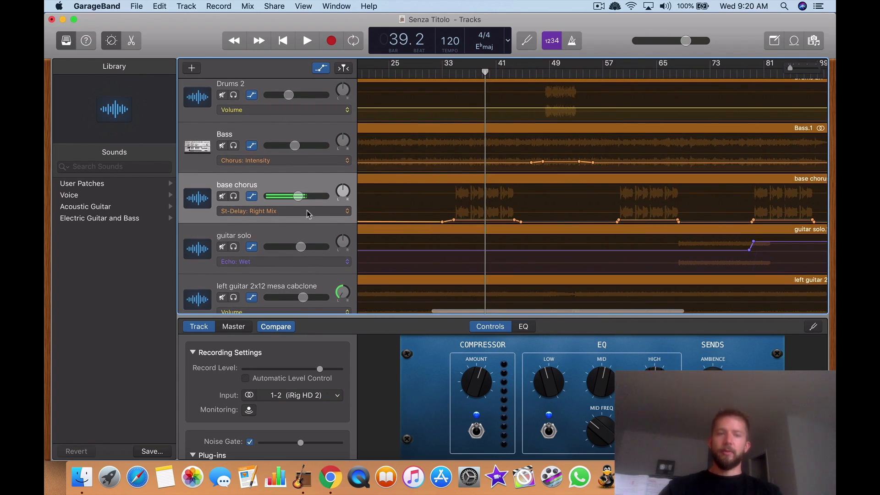
- Display the St-Delay: Left Mix automation on the base chorus track and check its values over the second and third passages
left_click(308, 212)
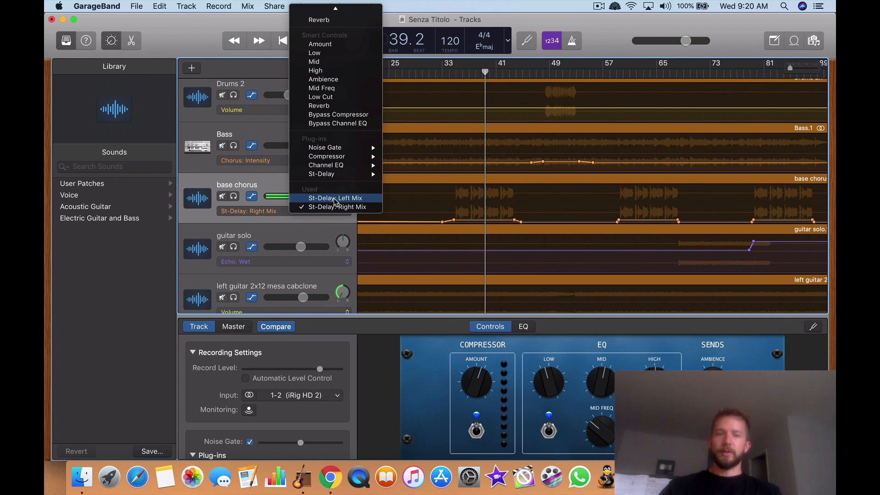
left_click(336, 198)
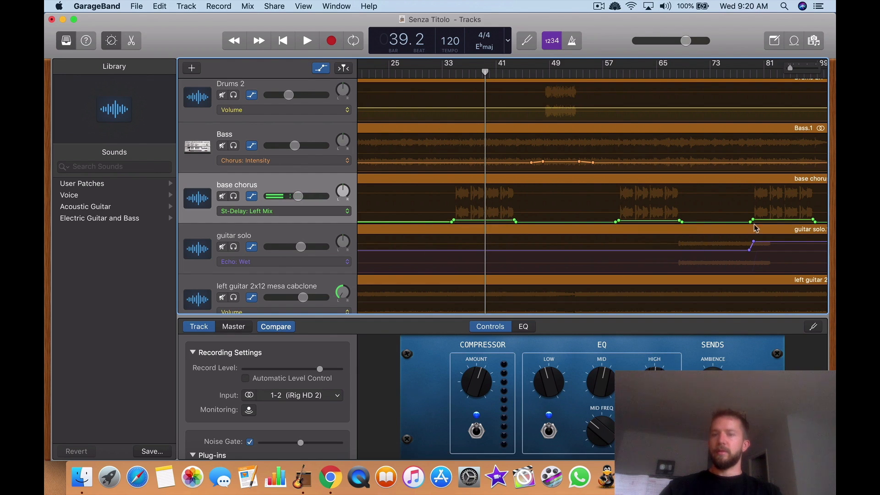
left_click(654, 223)
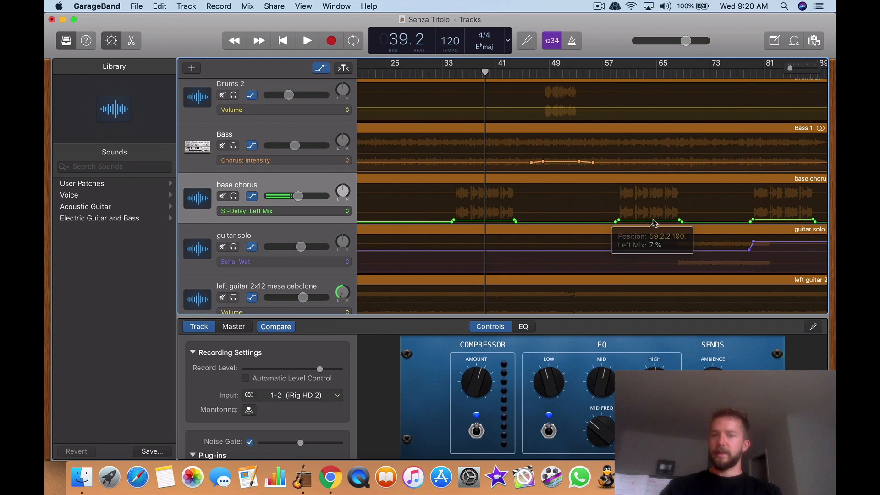
scroll(733, 220, "right", 3)
left_click(751, 221)
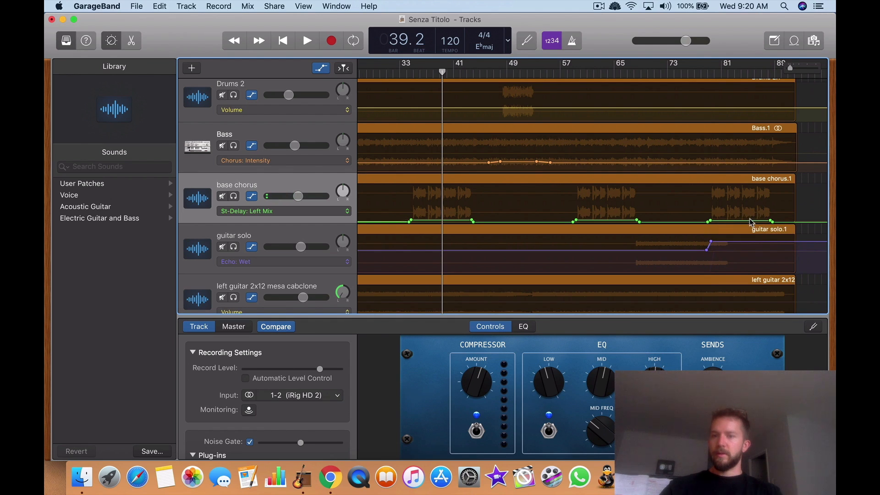
left_click(751, 221)
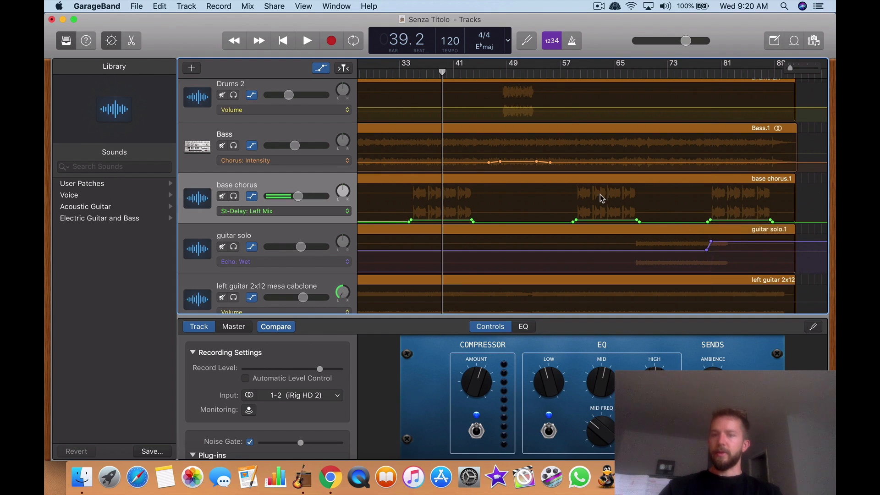
- Return to the overview of the whole song and save the Senza Titolo project
scroll(601, 198, "left", 5)
scroll(602, 198, "down", 3)
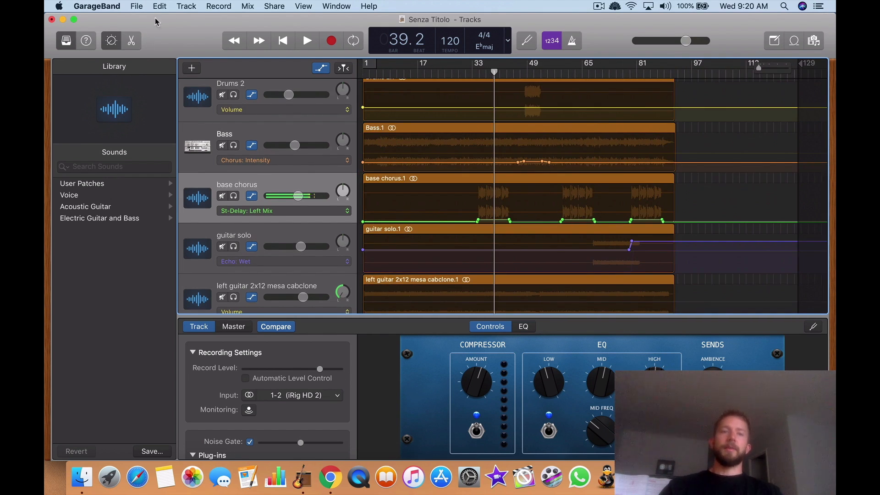
left_click(139, 6)
left_click(156, 78)
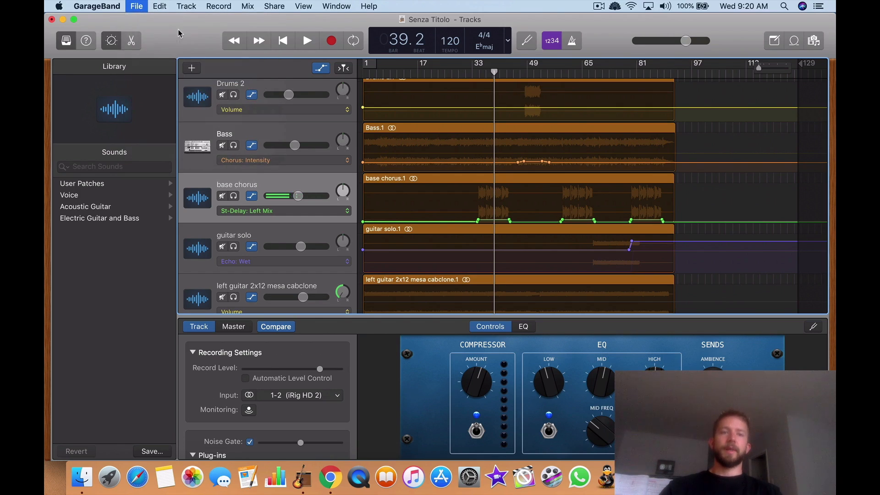
- Switch to the article in Chrome and read past the Right Mix image to the Distortion section
key("ctrl+Up")
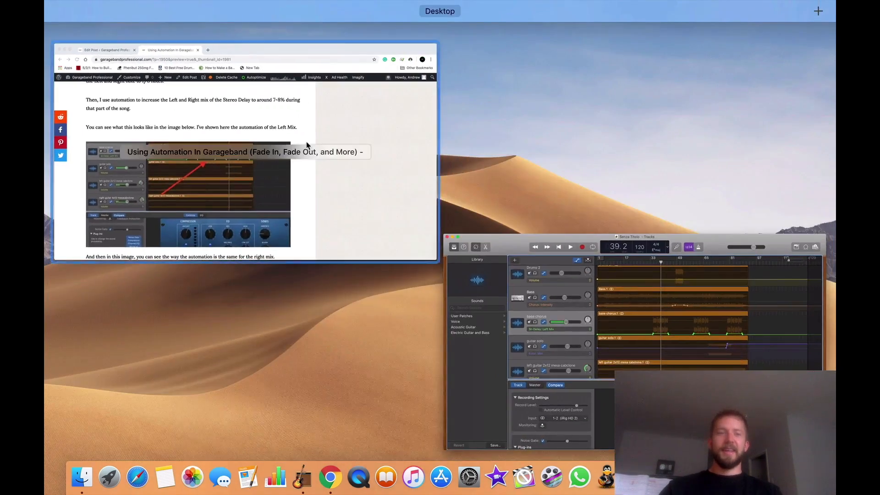
left_click(307, 145)
scroll(356, 246, "up", 6)
scroll(356, 245, "down", 7)
scroll(356, 245, "down", 6)
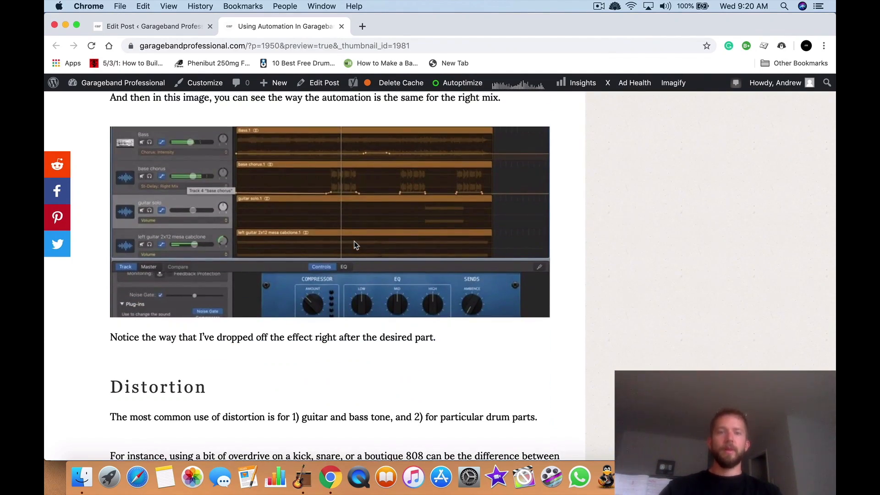
scroll(355, 245, "down", 6)
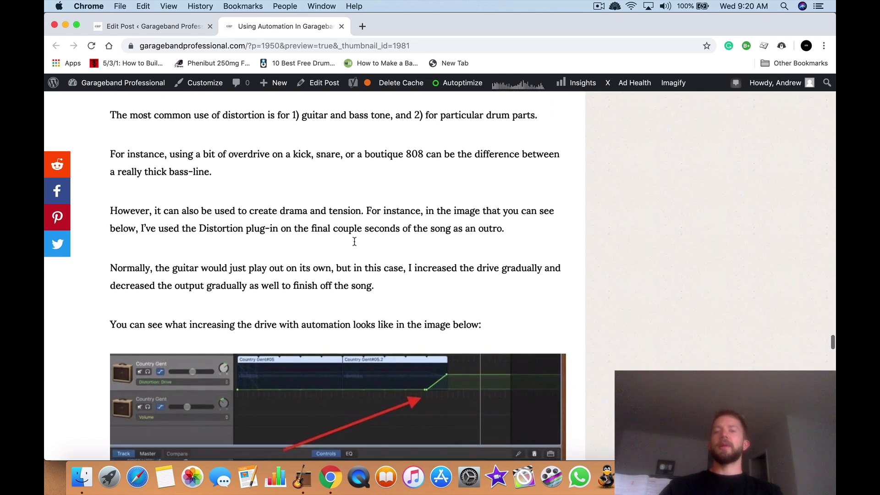
scroll(354, 242, "up", 1)
scroll(379, 224, "up", 2)
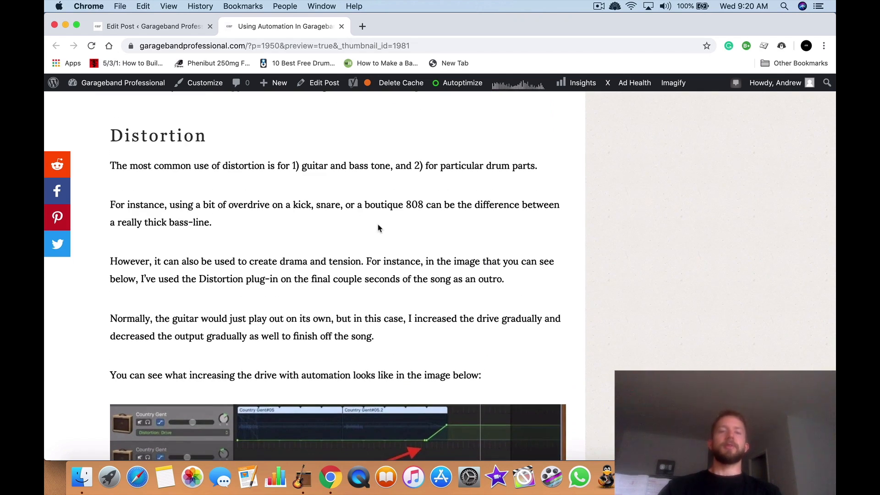
- Return to GarageBand, stop playback at the start of the song and save the Senza Titolo project again
key("ctrl+Up")
left_click(593, 298)
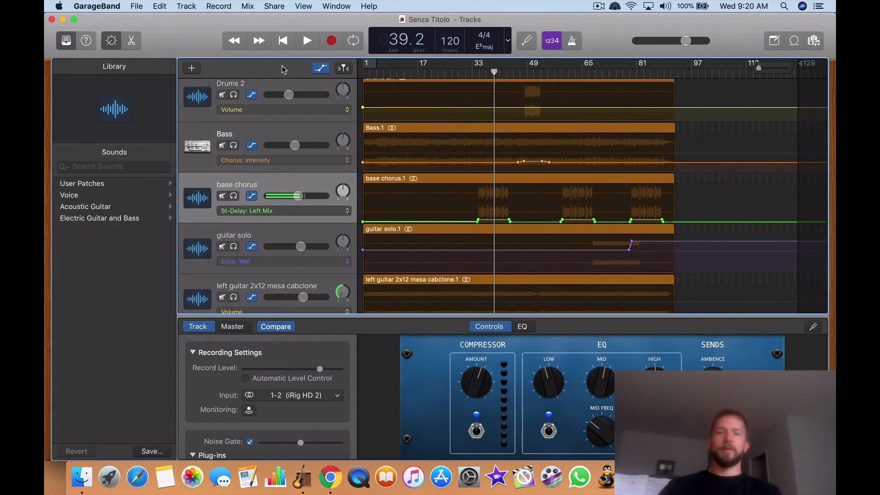
left_click(305, 41)
left_click(285, 42)
left_click(285, 43)
left_click(137, 6)
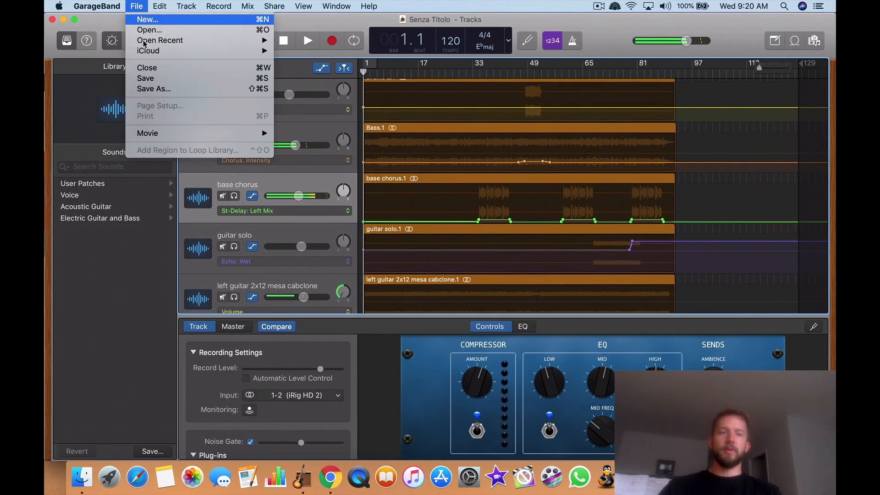
left_click(154, 78)
- Open the recent project #116
left_click(139, 7)
mouse_move(158, 41)
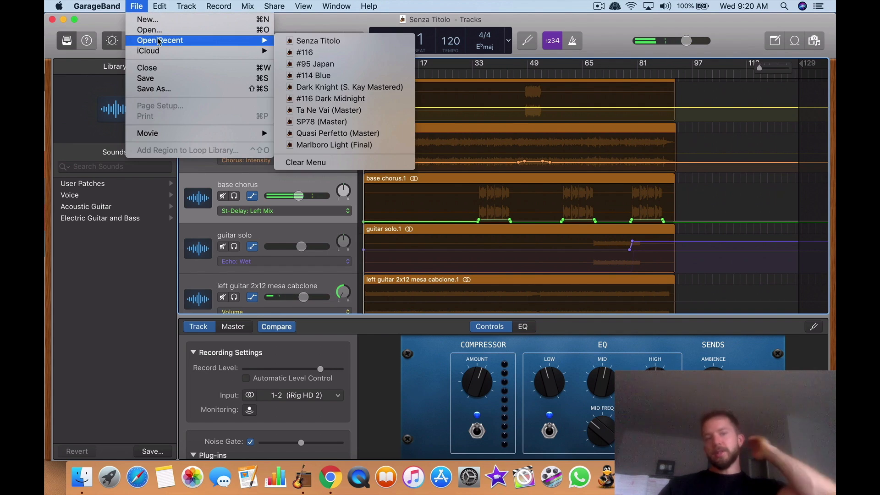
left_click(305, 52)
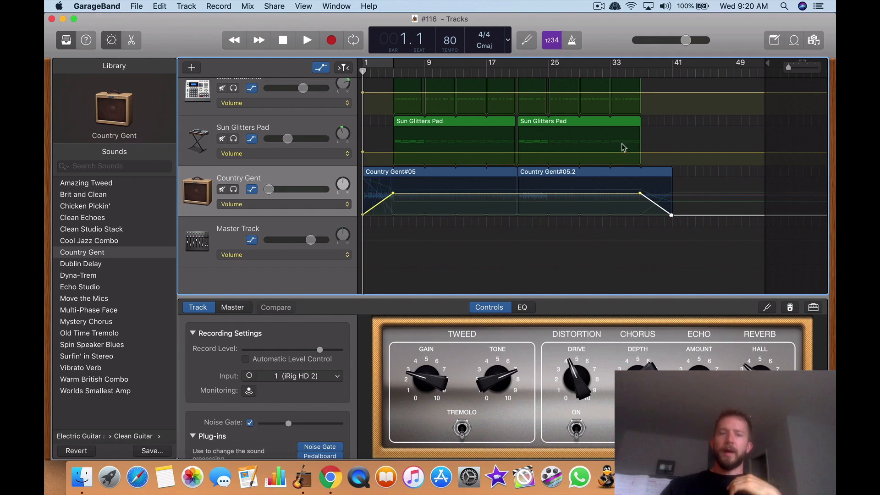
- Select the Country Gent track and display its Distortion: Drive automation
left_click(293, 179)
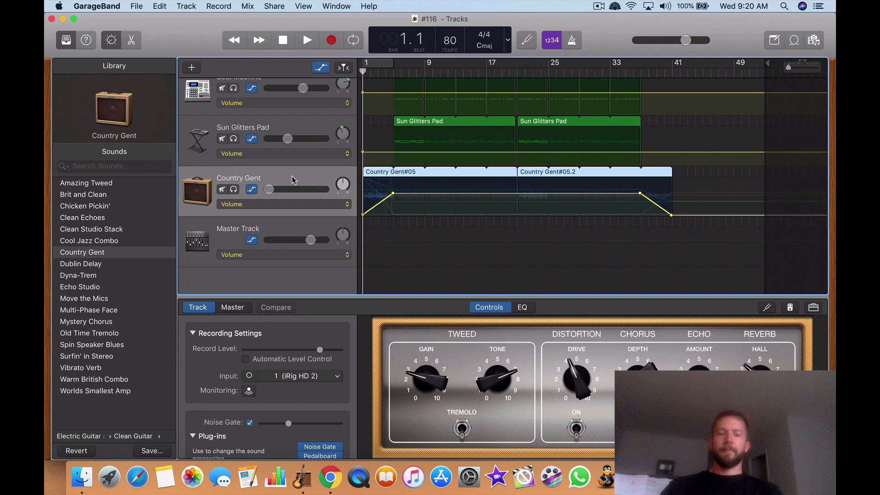
key("a")
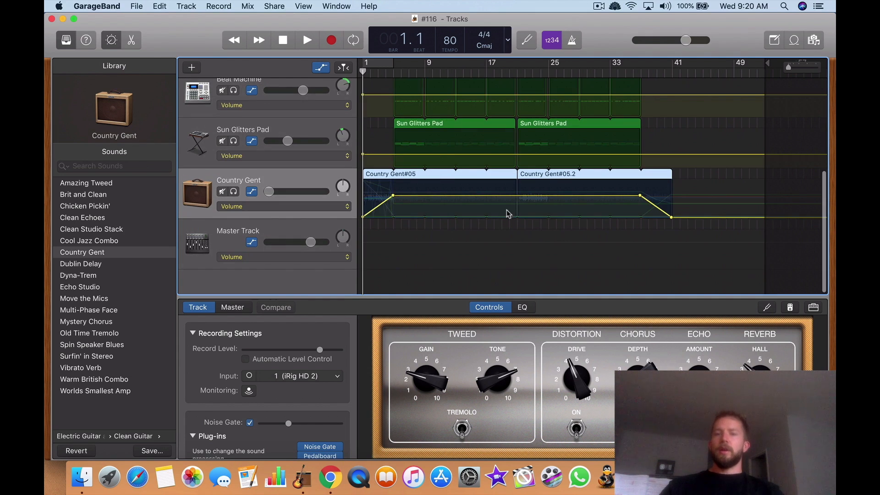
left_click(293, 209)
mouse_move(323, 102)
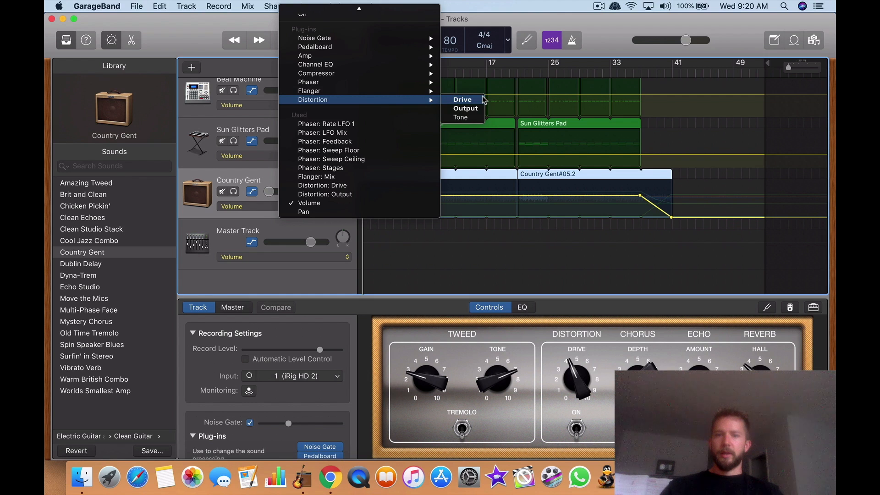
left_click(463, 99)
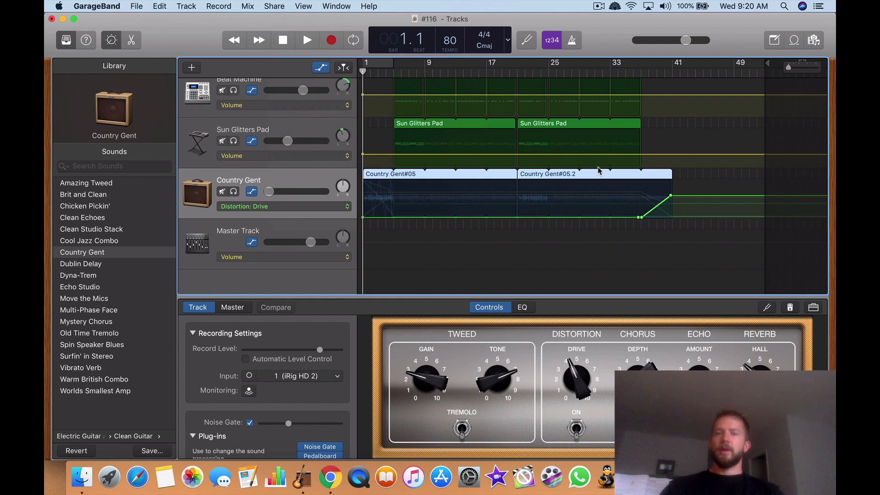
- Play the outro from bar 37 to hear the Drive automation on the Country Gent track
left_click(641, 72)
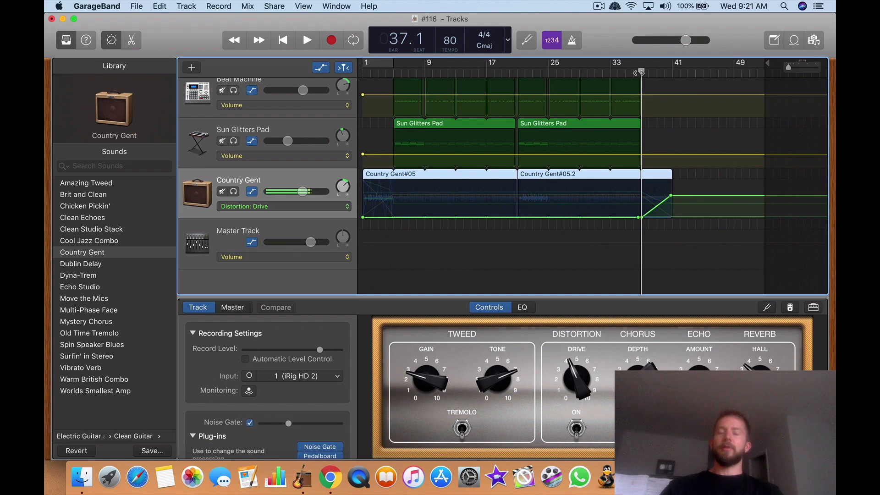
left_click(308, 40)
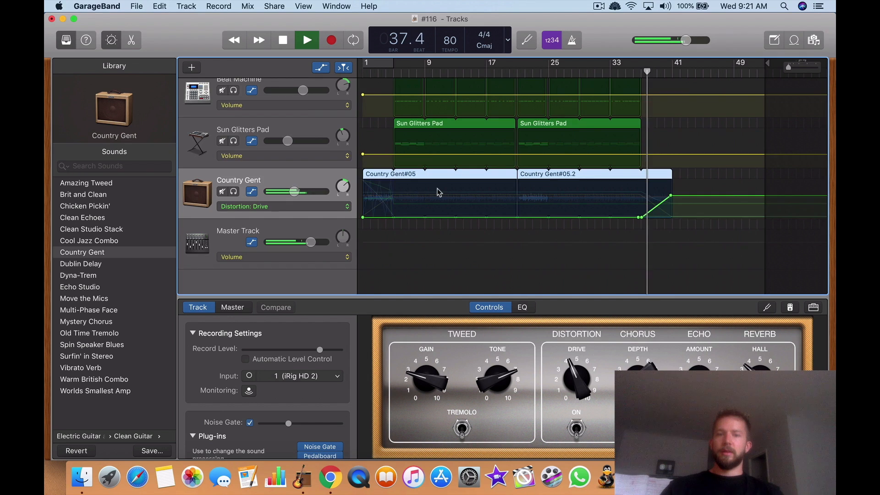
key("a")
key("a")
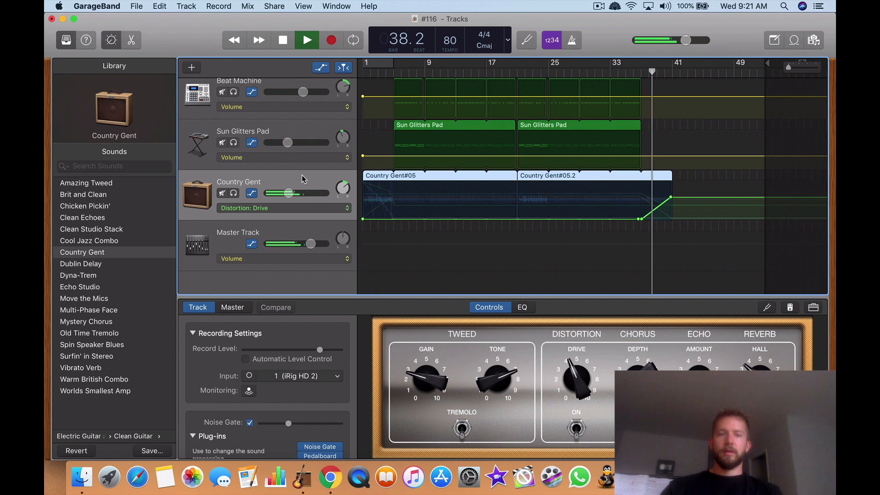
- Display the Country Gent track's Volume automation to check the closing fade, and hide the automation lanes
left_click(298, 208)
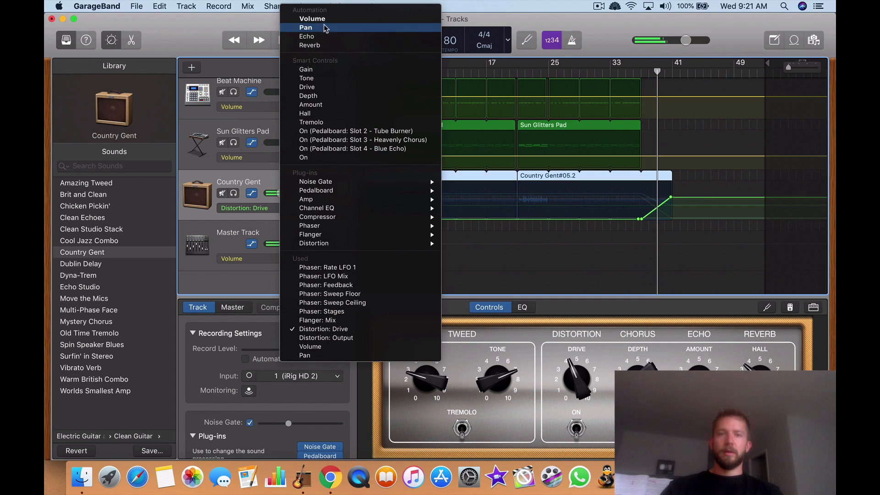
left_click(312, 18)
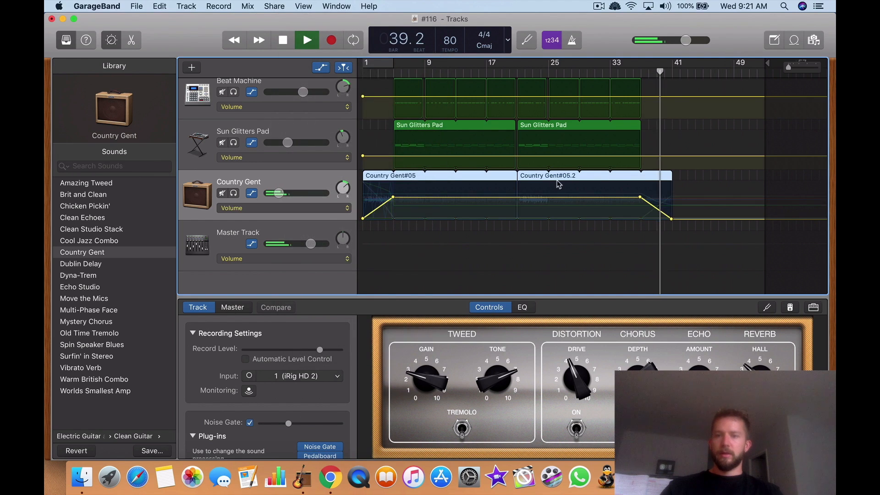
left_click(672, 219)
key("a")
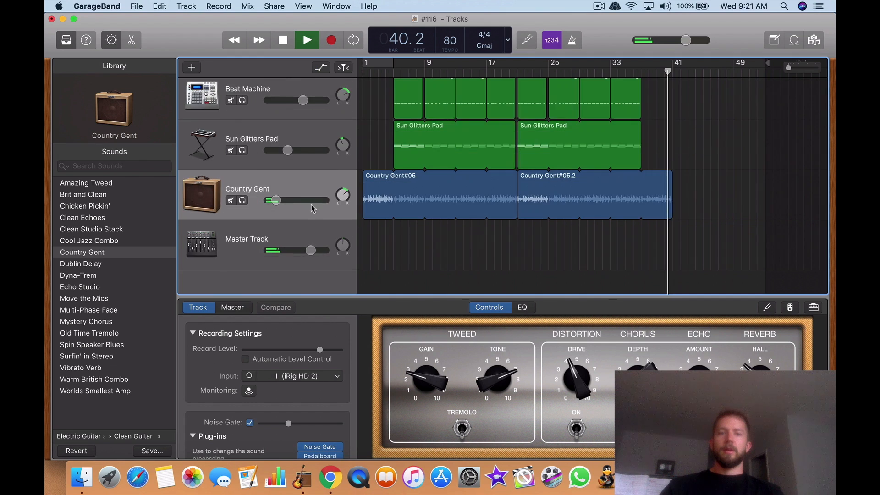
- Display the Country Gent track's Distortion: Drive automation and play the outro from about bar 36
key("a")
left_click(282, 210)
scroll(312, 147, "up", 5)
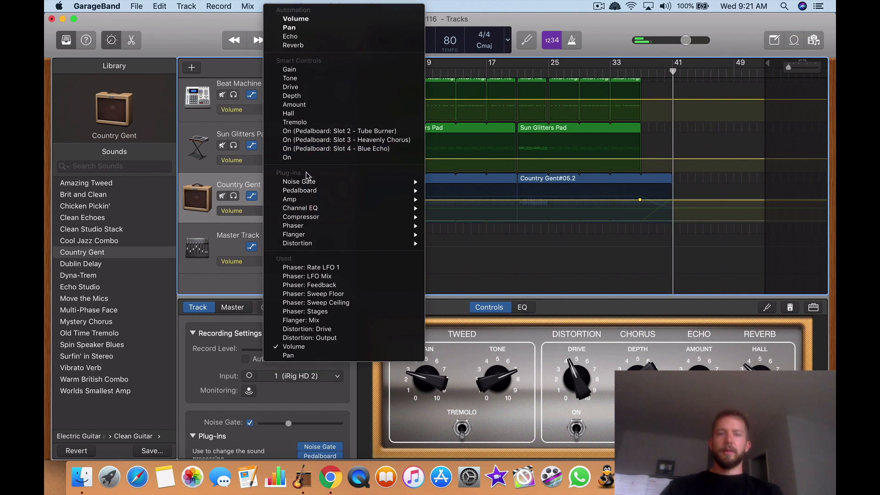
mouse_move(315, 244)
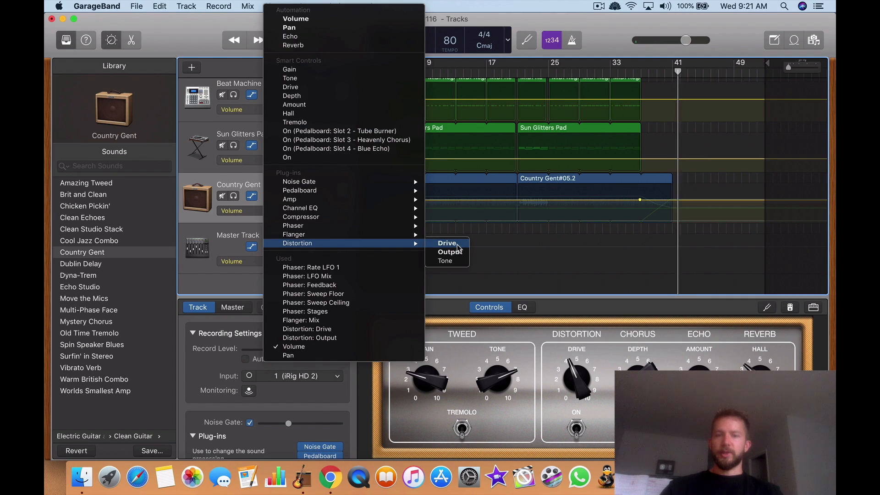
left_click(438, 243)
left_click(636, 73)
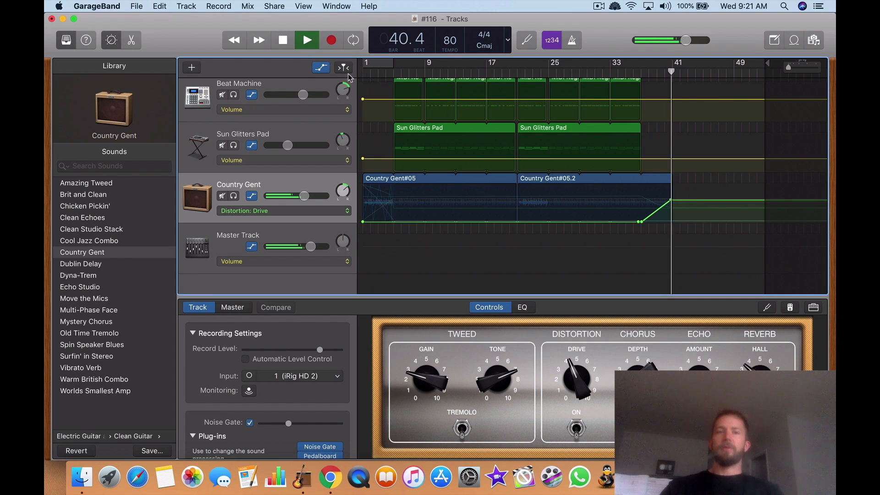
left_click(287, 41)
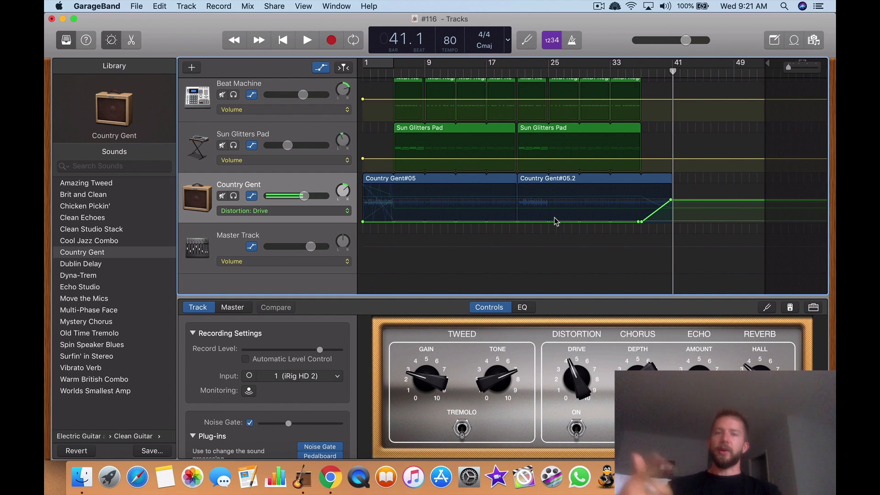
- Display the Country Gent track's Distortion: Output automation and place the playhead at bar 37, where the outro starts
left_click(303, 211)
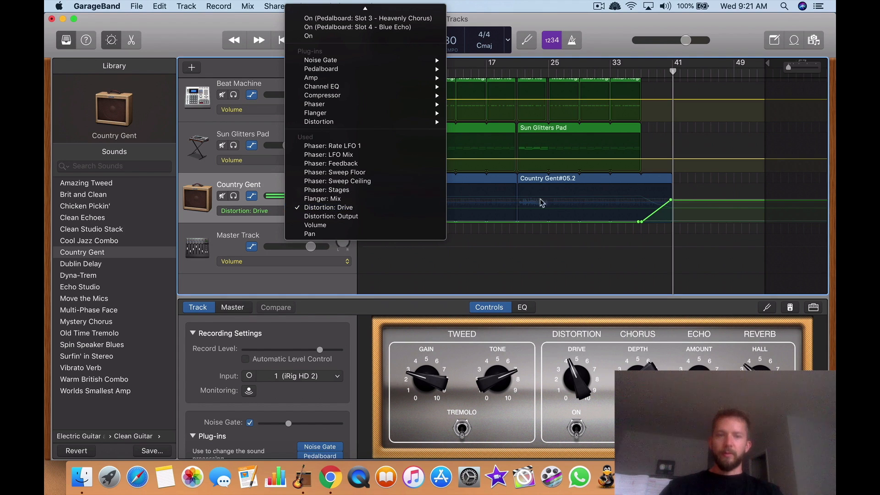
left_click(677, 217)
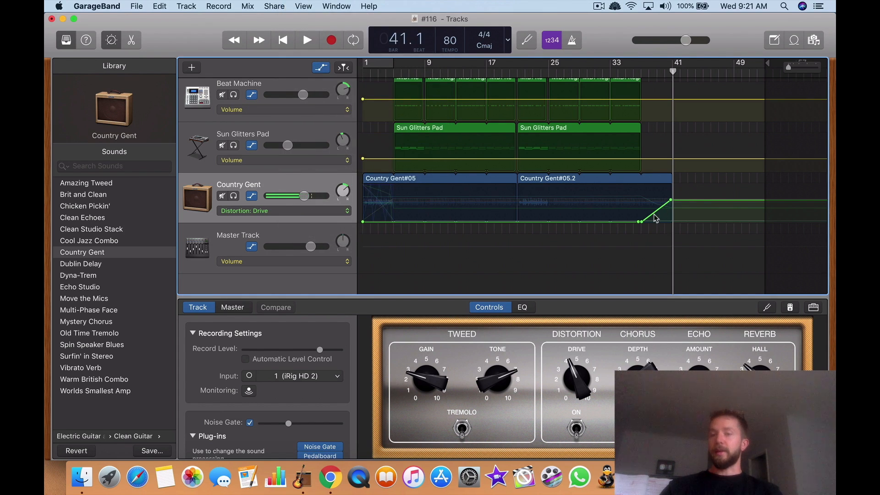
left_click(285, 210)
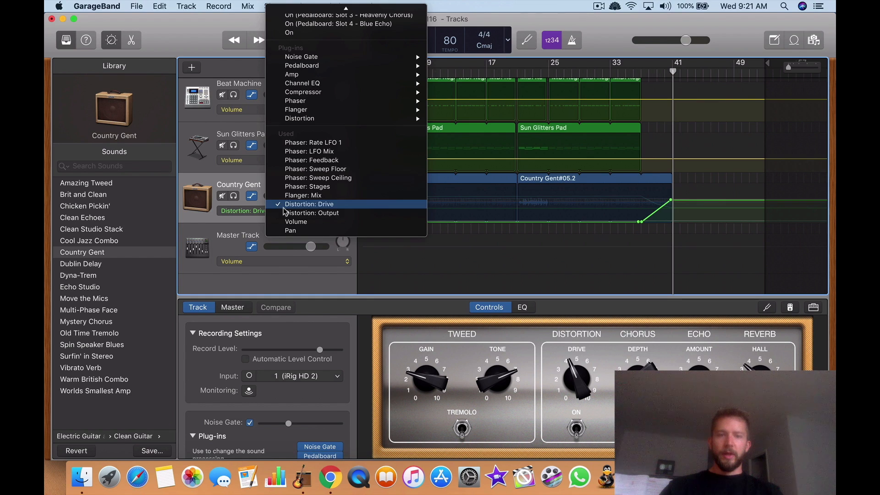
left_click(286, 212)
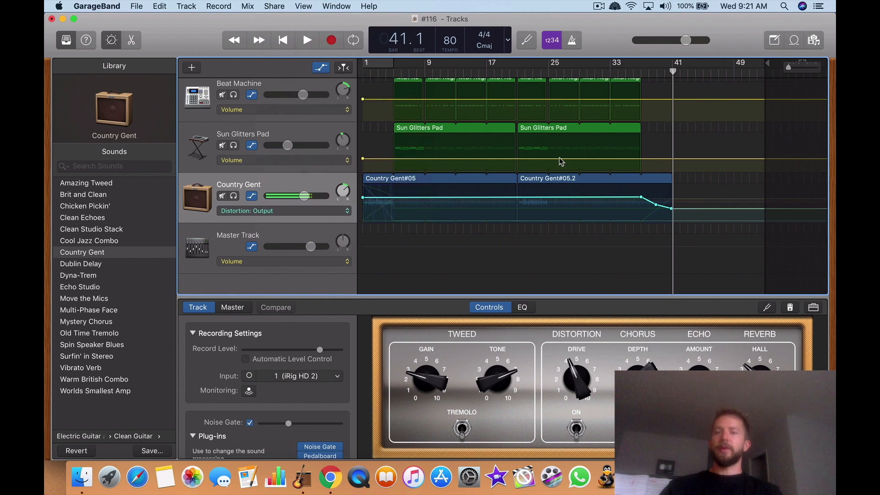
left_click(637, 74)
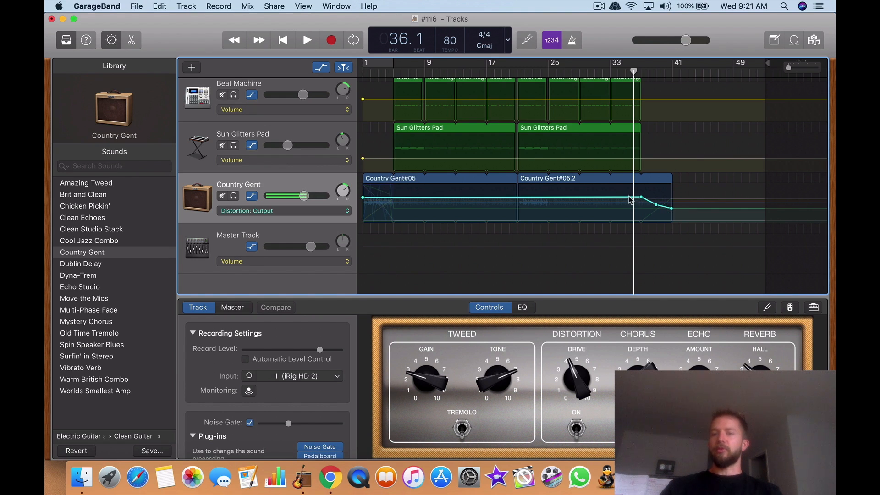
left_click(641, 73)
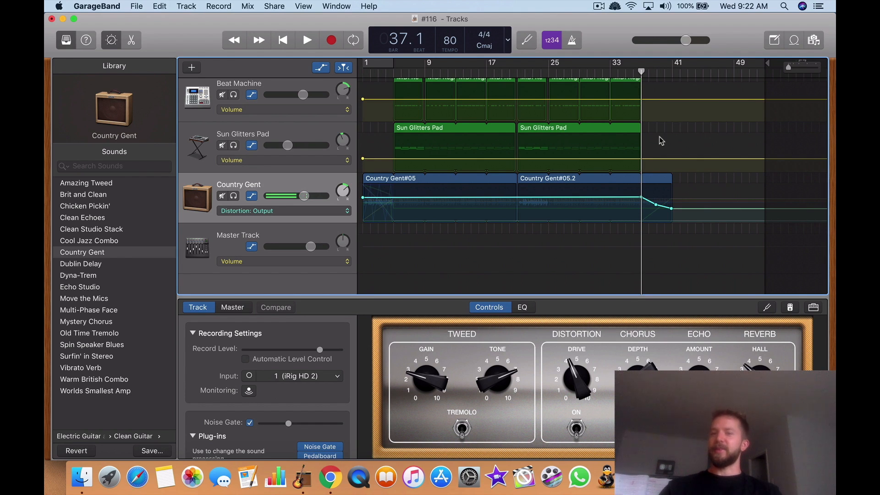
scroll(661, 140, "up", 3)
scroll(661, 141, "right", 2)
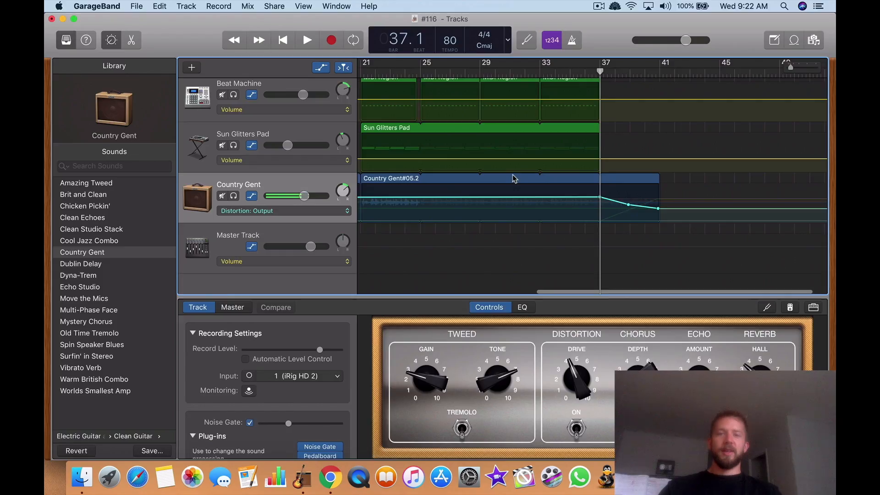
- Switch to the automation tutorial in Chrome and read past the Distortion section to the EQ section
key("ctrl+Up")
left_click(209, 157)
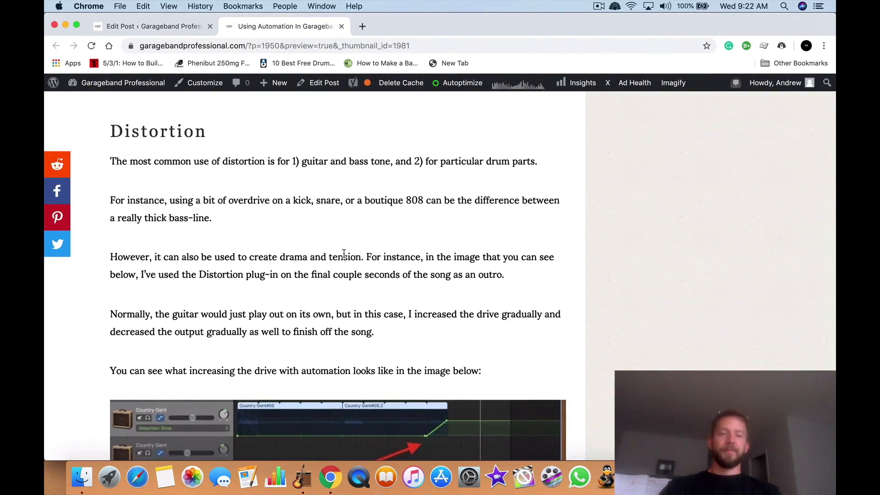
scroll(343, 253, "down", 15)
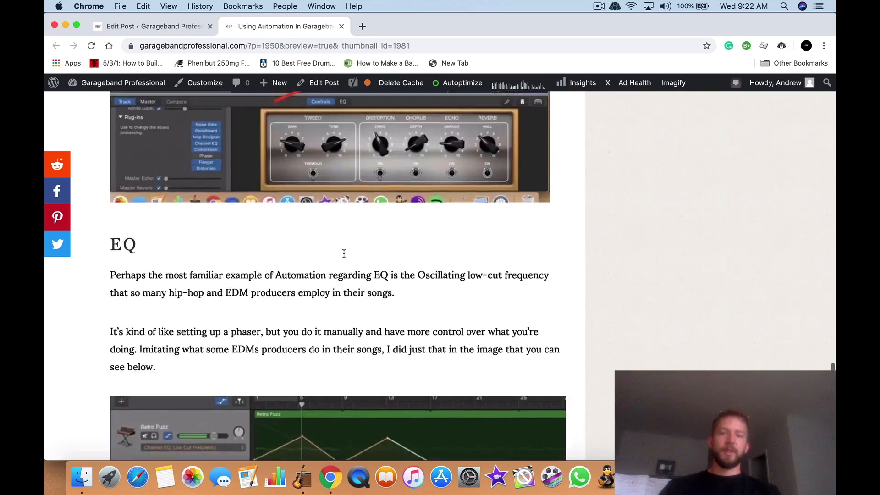
scroll(344, 254, "up", 5)
scroll(344, 255, "down", 4)
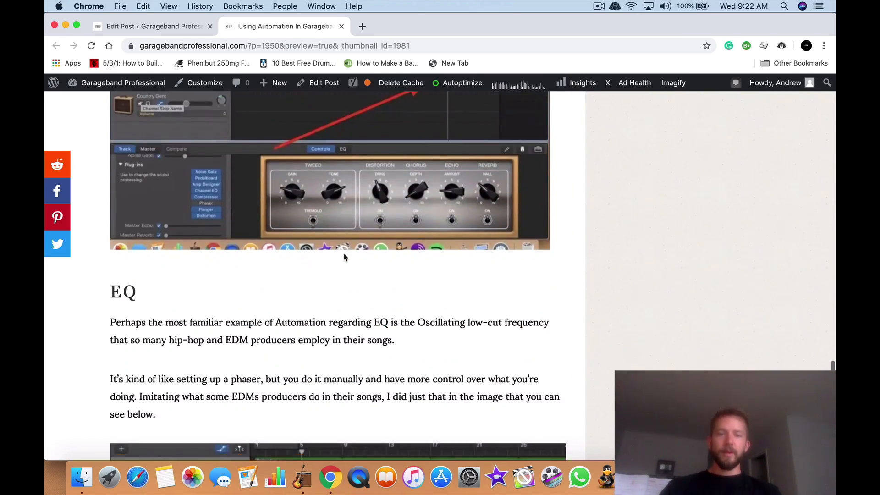
scroll(344, 257, "down", 20)
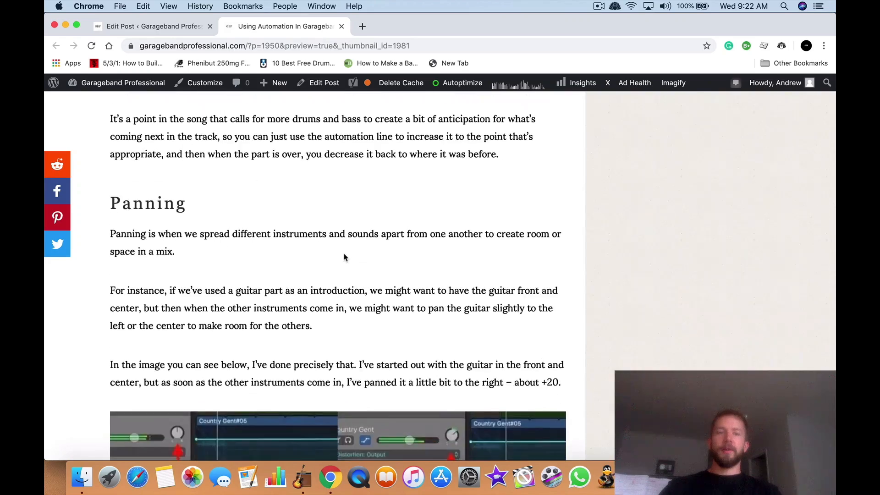
scroll(344, 256, "up", 20)
- Switch back to GarageBand and save the #116 project
key("ctrl+Up")
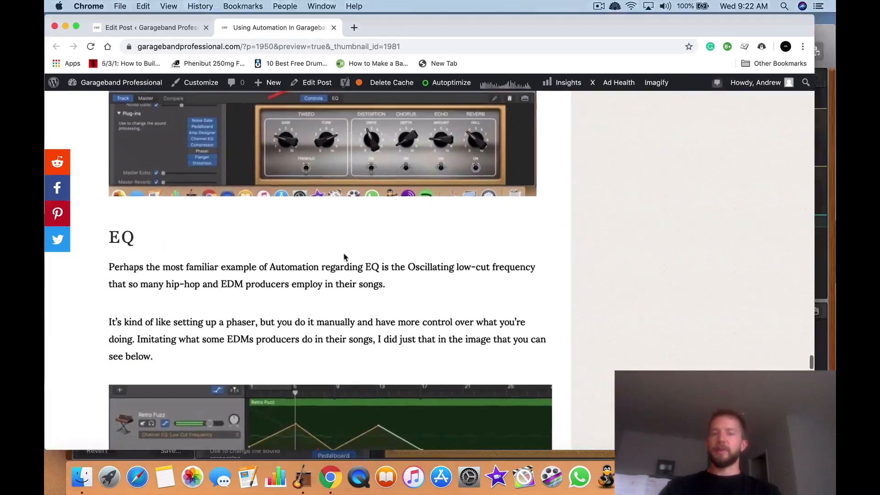
left_click(678, 340)
left_click(136, 6)
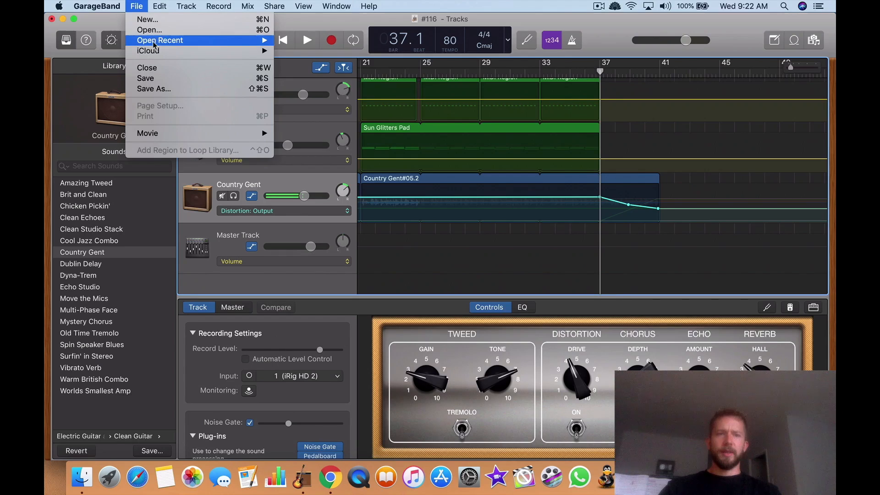
mouse_move(154, 44)
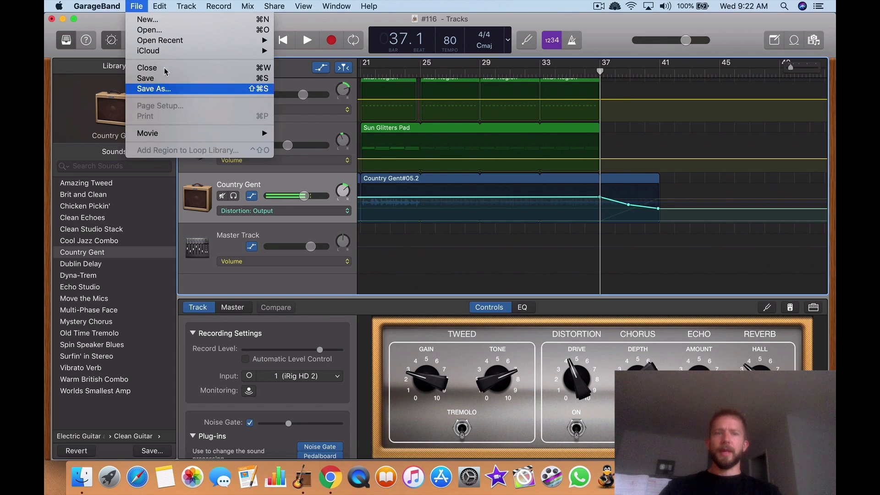
left_click(112, 23)
left_click(137, 7)
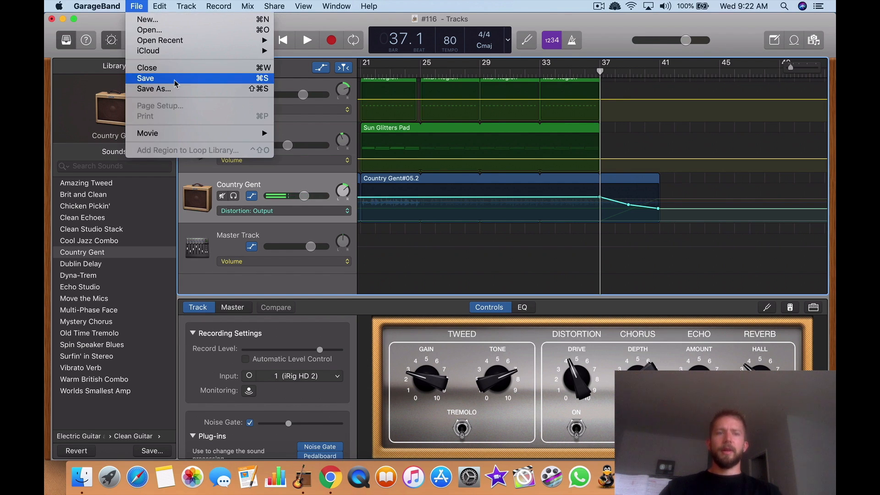
left_click(145, 78)
- Create a new empty project with a Software Instrument track and close the Musical Typing window
left_click(135, 5)
left_click(148, 19)
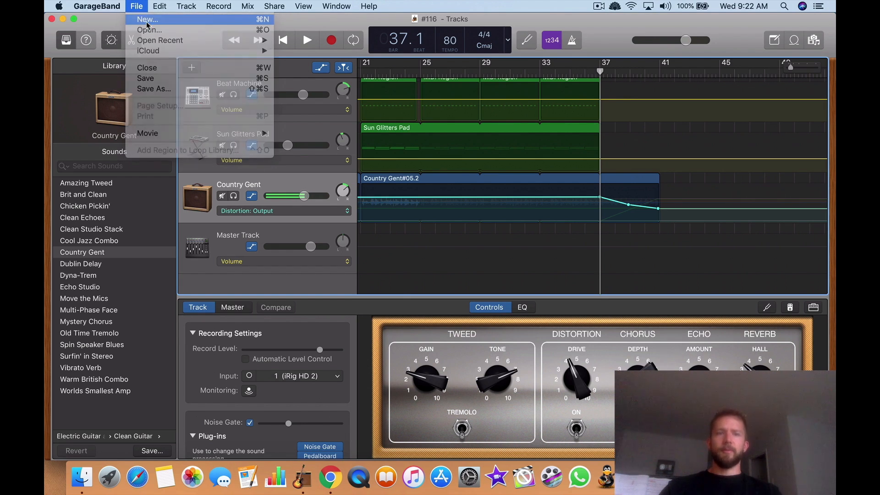
key("Return")
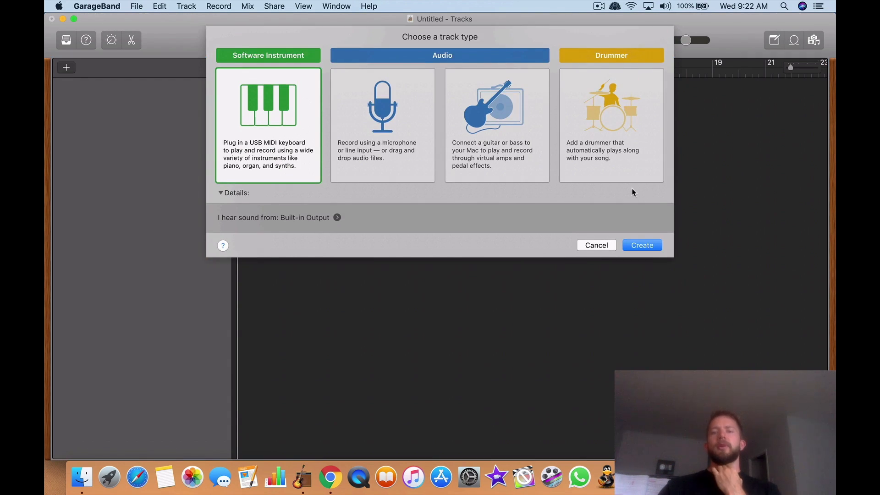
left_click(643, 245)
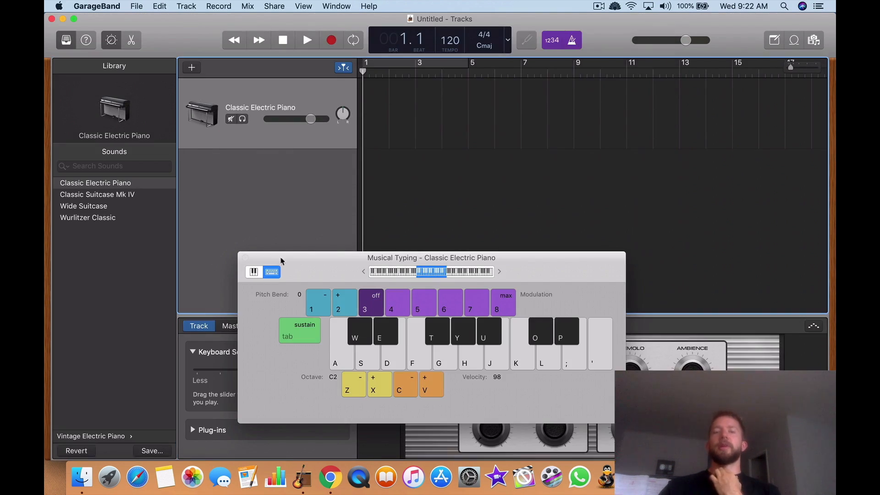
left_click(245, 258)
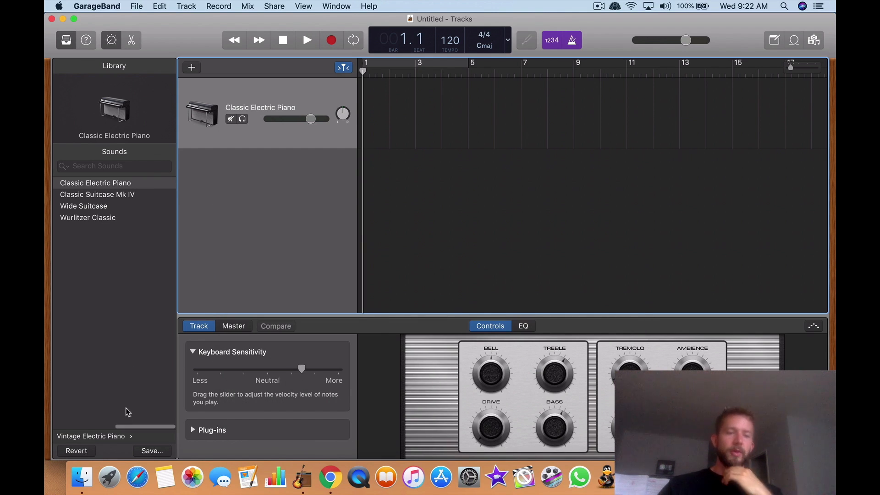
- Assign the Retro Fuzz sound from the Synthesizer Bass category to the track
left_click(120, 436)
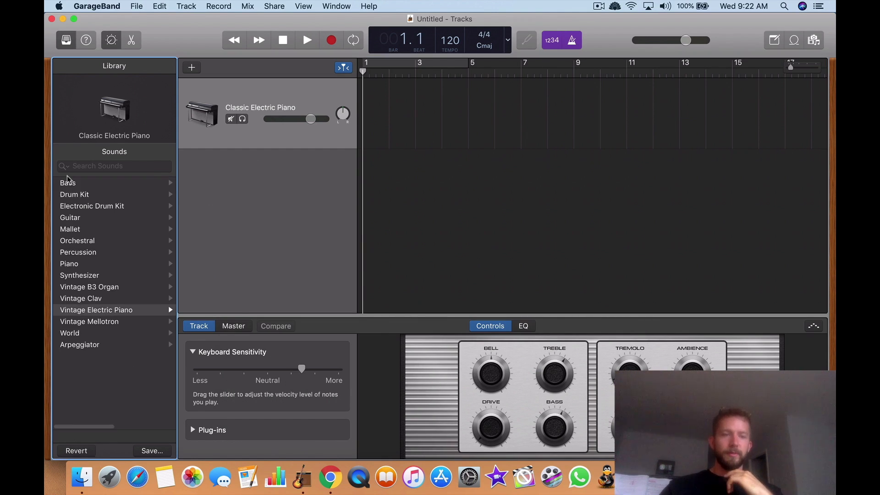
left_click(86, 275)
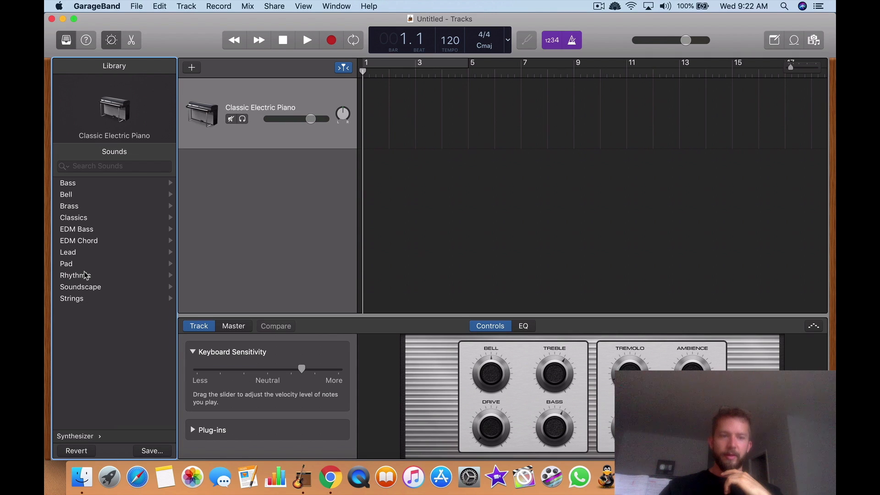
left_click(69, 182)
scroll(153, 299, "down", 5)
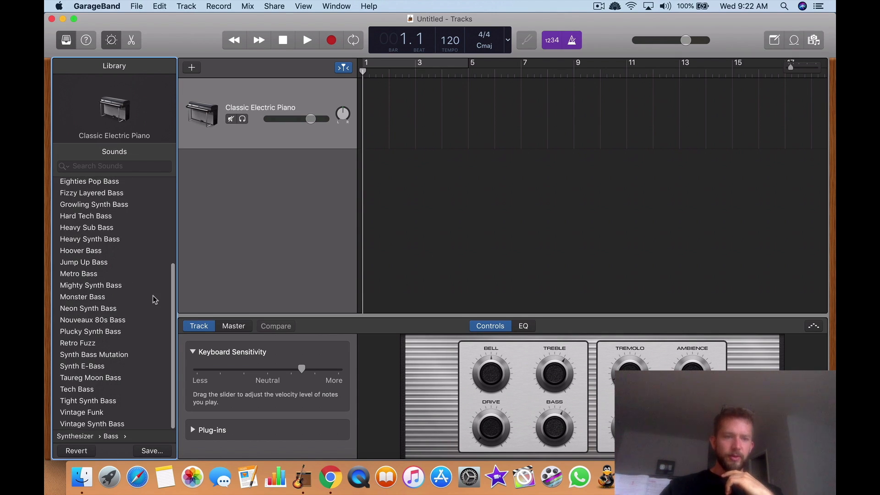
left_click(93, 343)
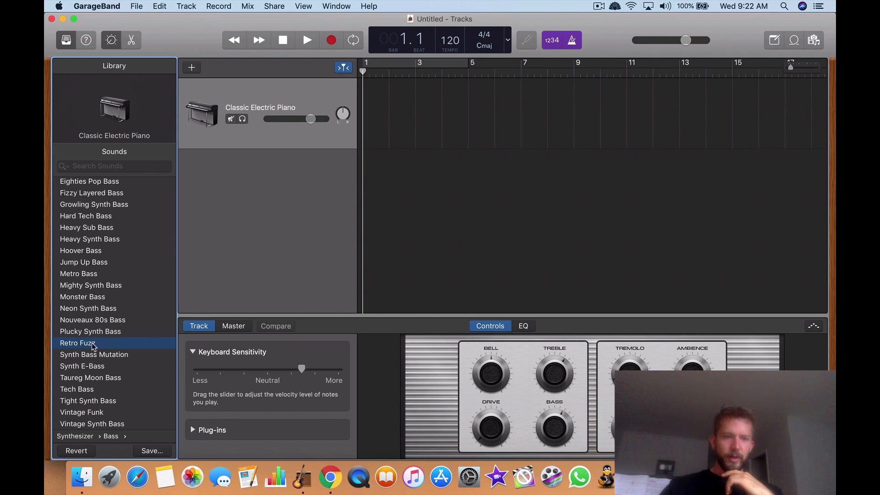
- Open Musical Typing and play a few test notes with the Retro Fuzz sound
key("super+k")
key("a")
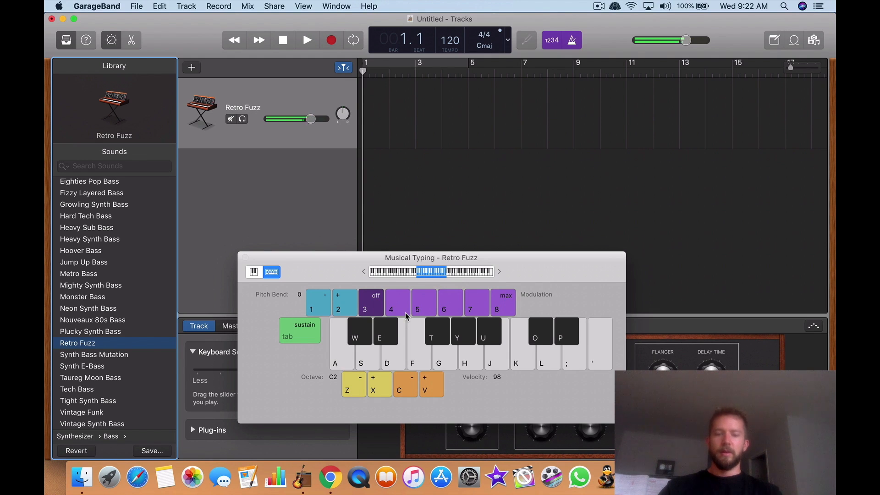
key("w")
key("g")
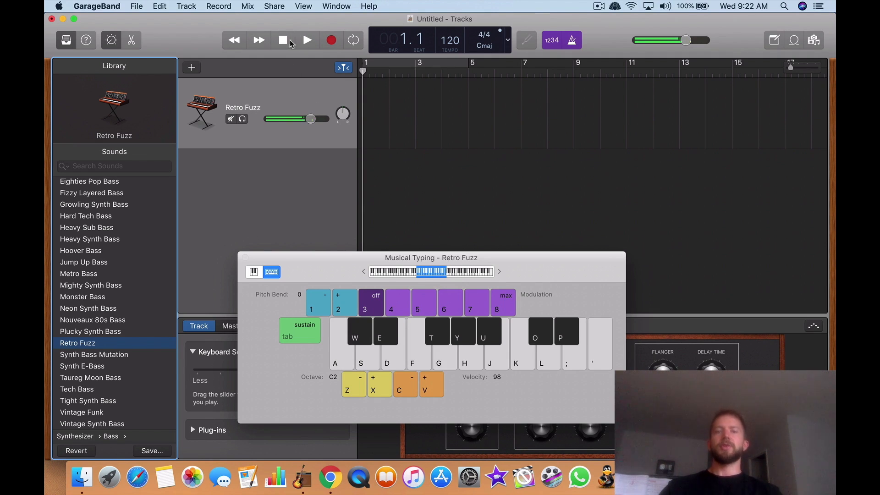
- Record an eight-bar bass riff on the Retro Fuzz track from bar 1 with Musical Typing, alternating the C, G, D-flat and F notes
left_click(331, 40)
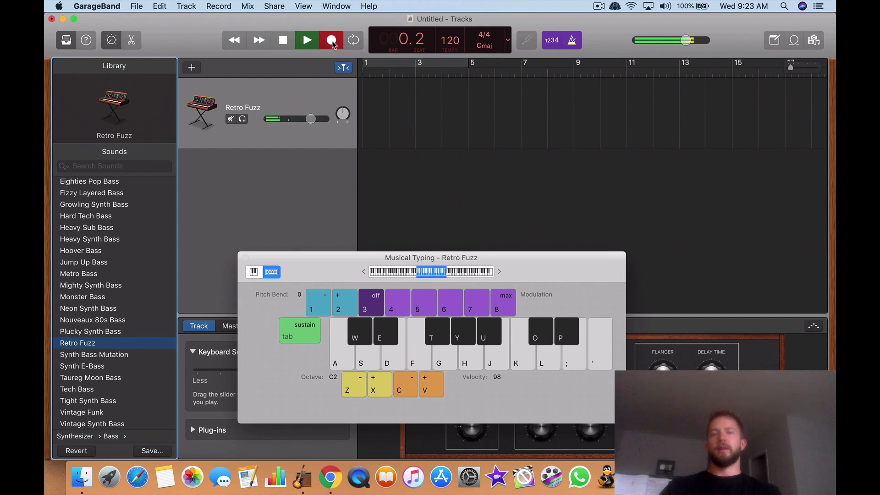
key("a")
key("g")
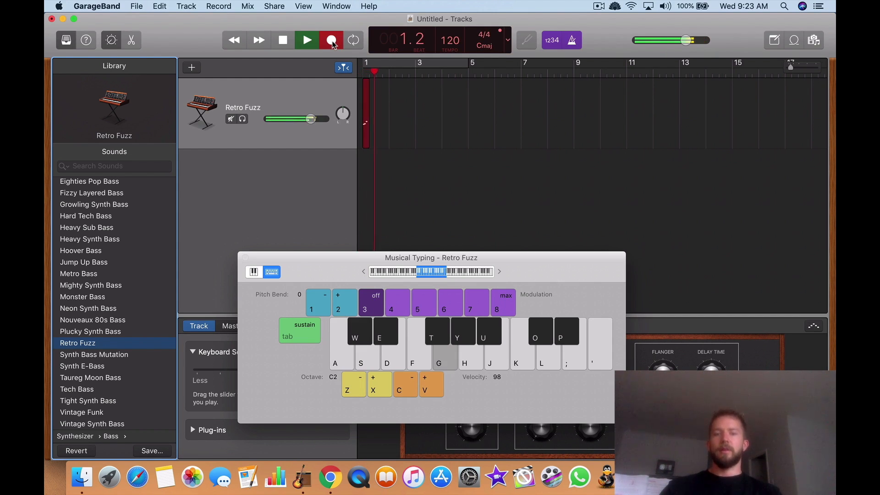
key("a")
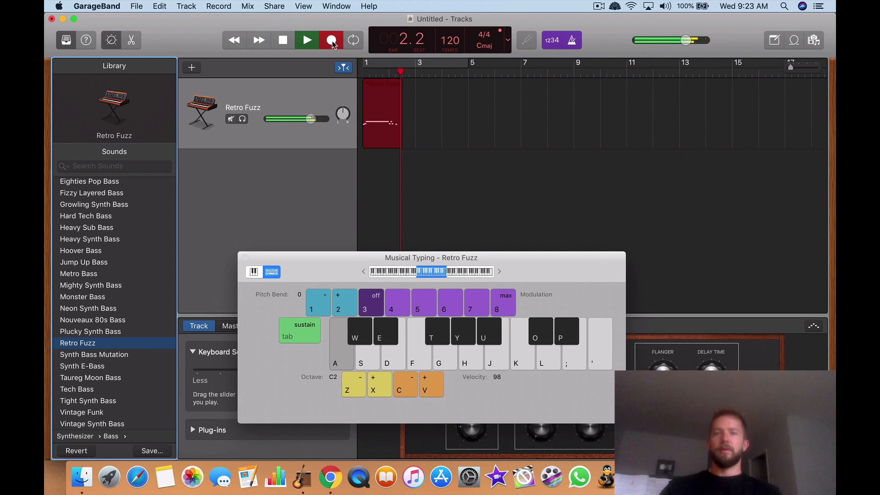
key("g")
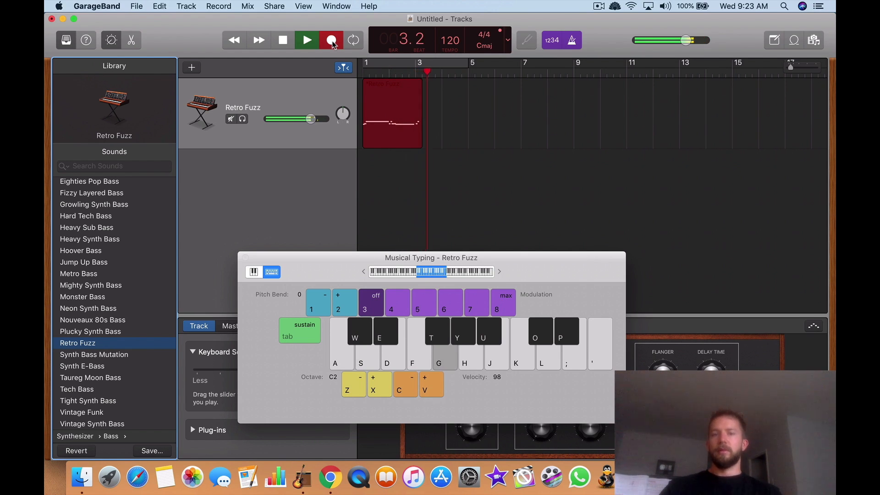
key("w")
key("g")
key("w")
key("a")
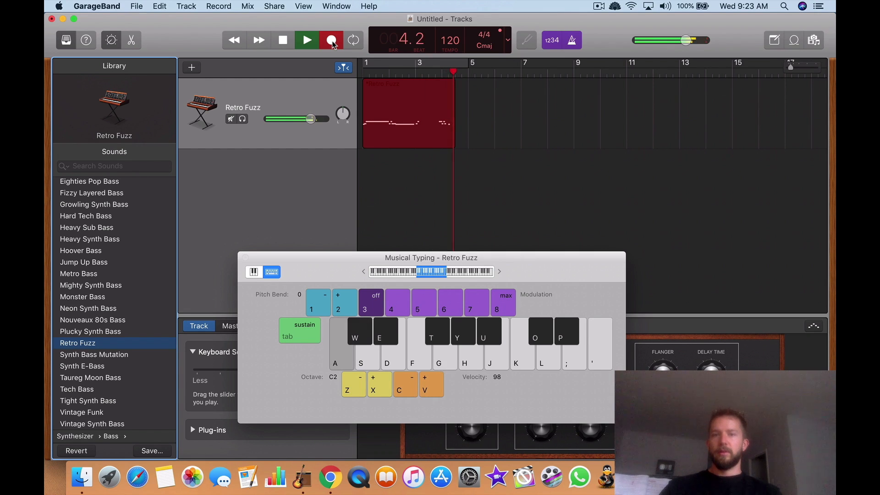
key("w")
key("g")
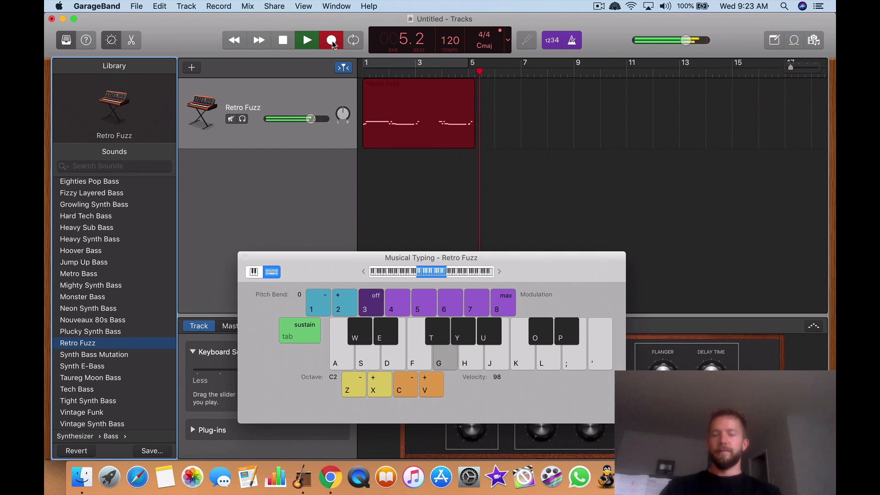
key("w")
key("a")
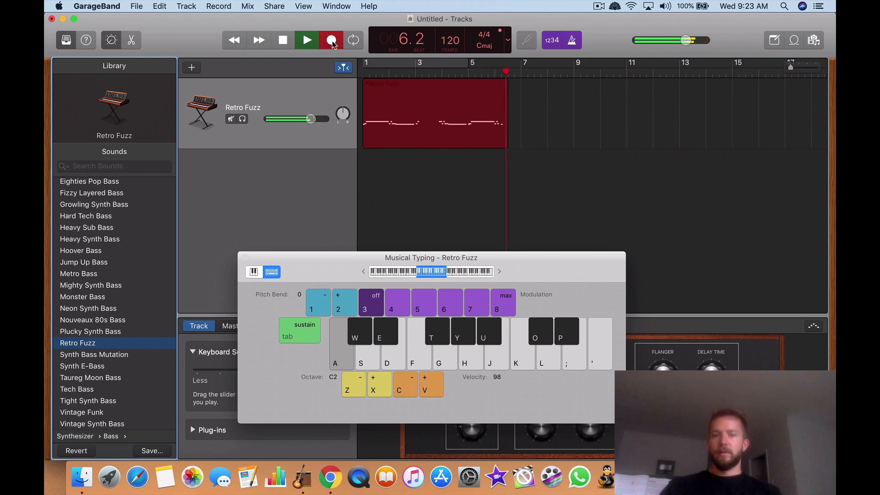
key("f")
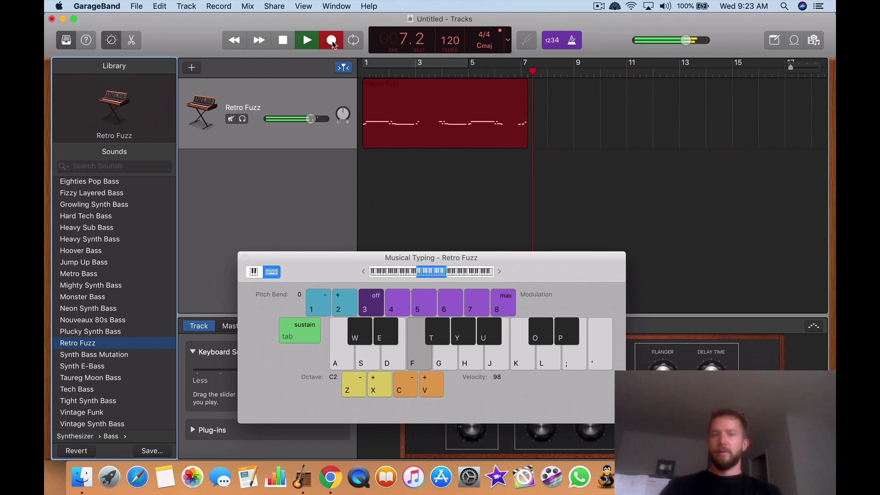
key("w")
key("a")
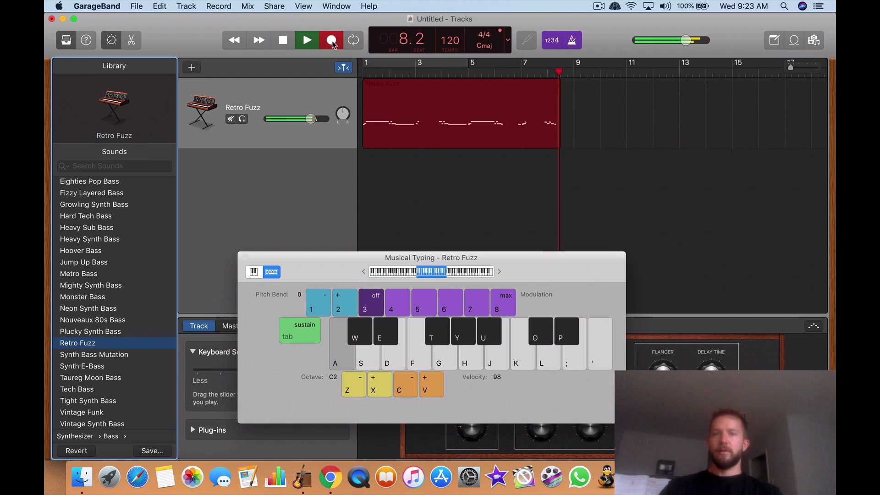
left_click(284, 40)
- Close the Musical Typing window and loop the recorded Retro Fuzz region out to bar 33
left_click(307, 40)
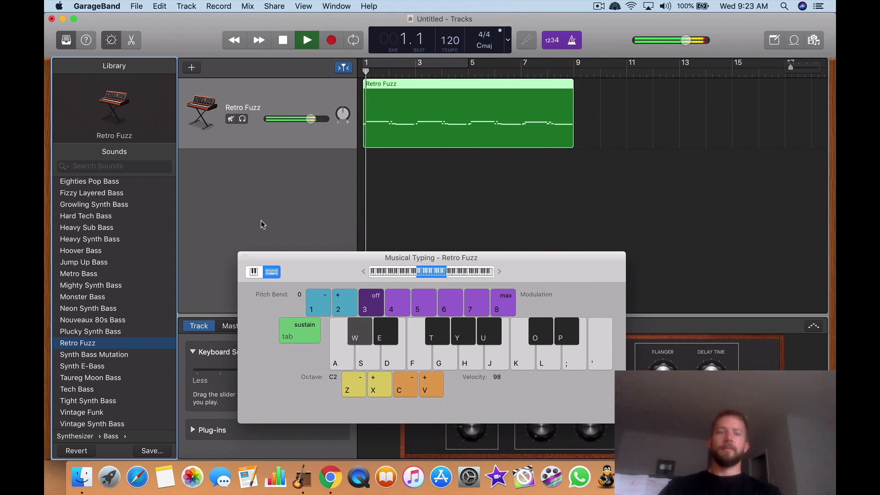
left_click(246, 258)
left_click(307, 40)
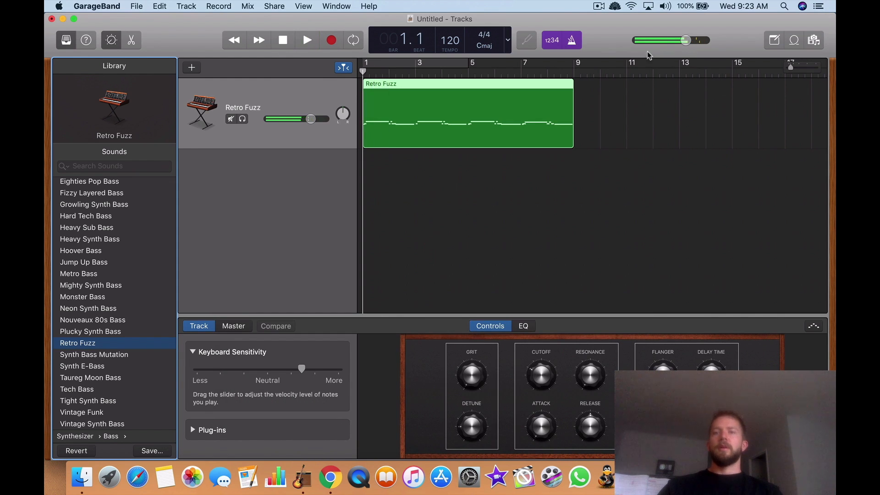
key("super+Left")
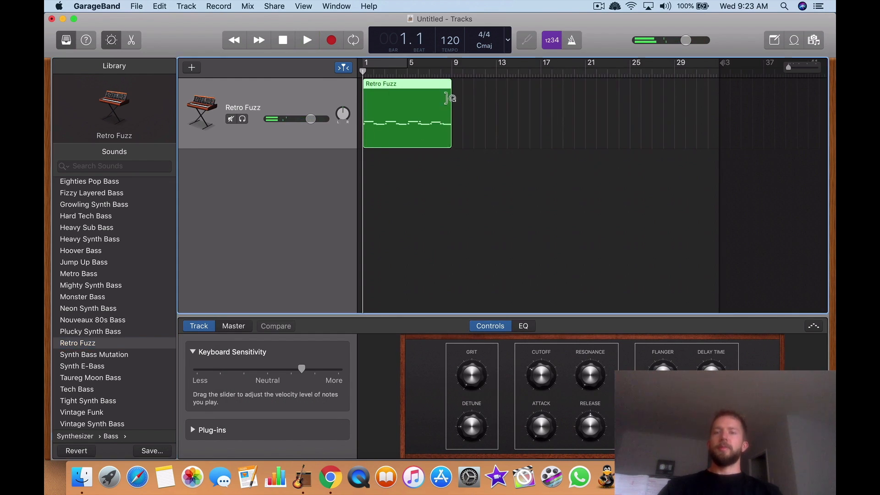
left_click_drag(451, 99, 718, 98)
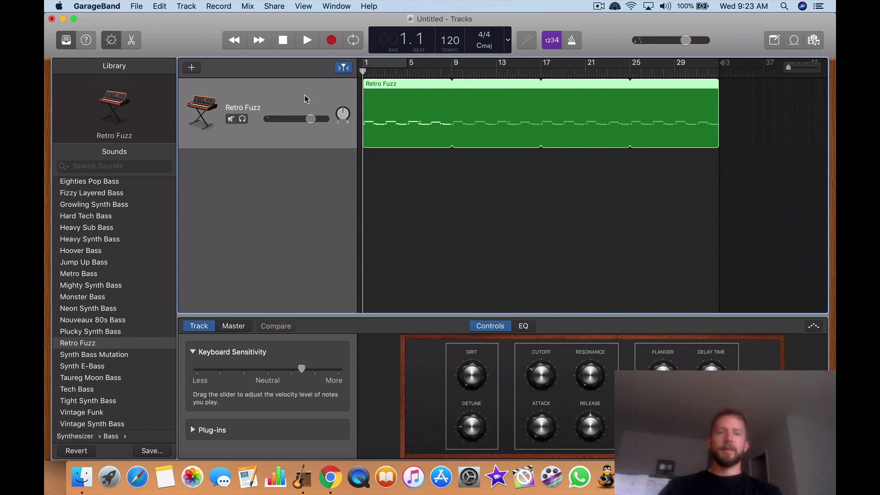
- Expand the Retro Fuzz track's plug-in list and show its automation lane
left_click(265, 431)
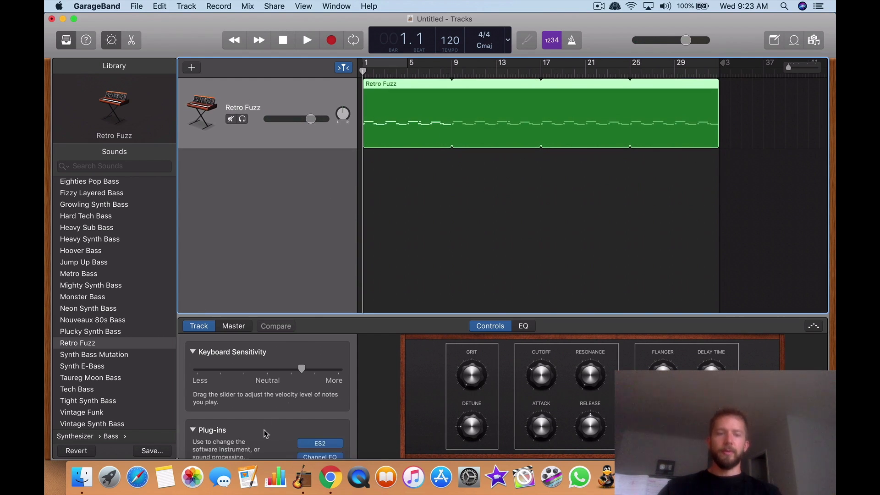
scroll(309, 394, "down", 3)
left_click(285, 235)
left_click(285, 96)
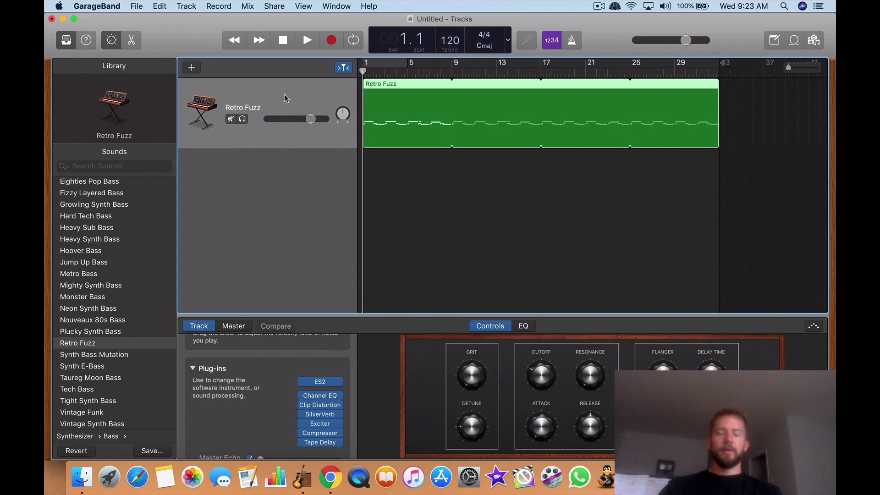
key("a")
left_click(294, 126)
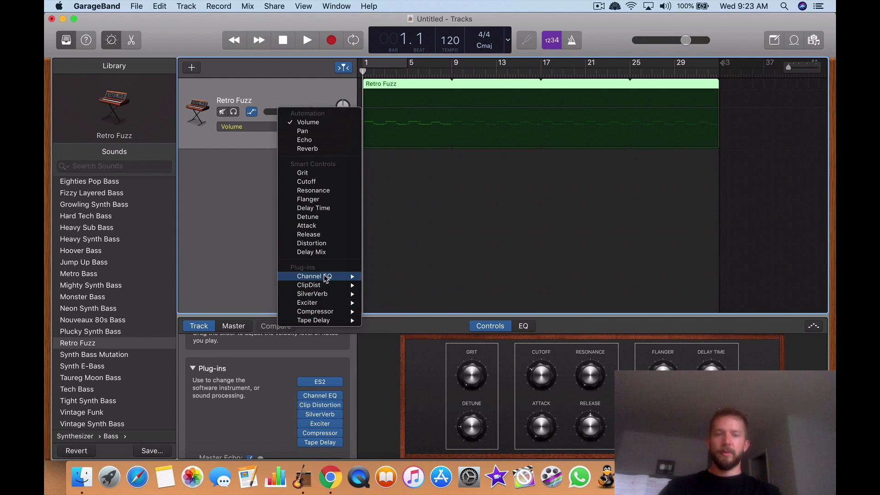
mouse_move(326, 278)
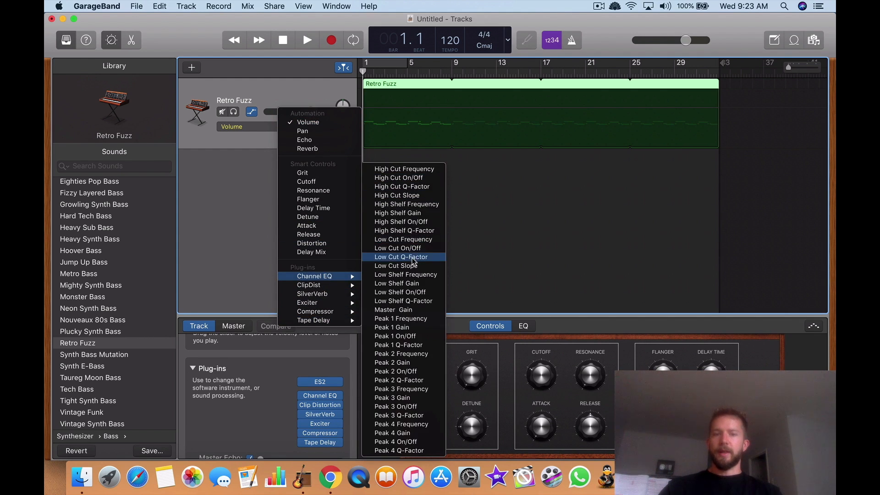
left_click(496, 227)
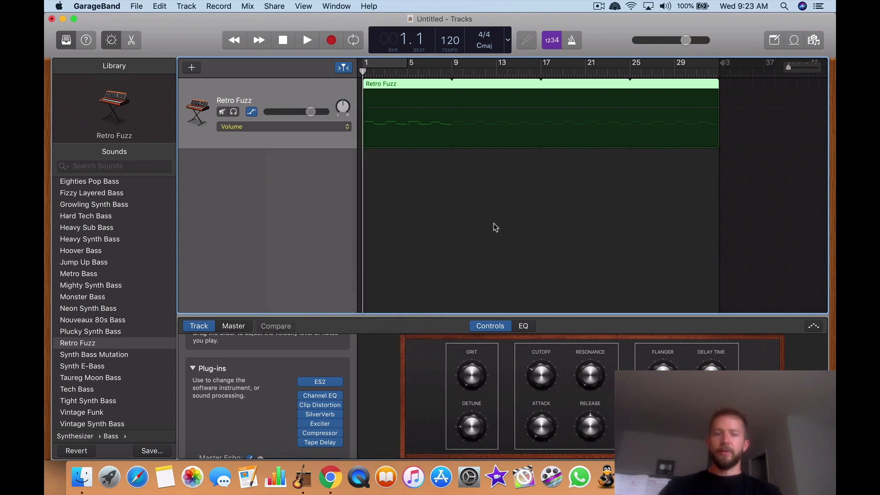
- Switch to Chrome and check the tutorial's Retro Fuzz image for the automation parameter and curve shape
left_click(330, 477)
scroll(340, 257, "down", 5)
scroll(177, 250, "up", 5)
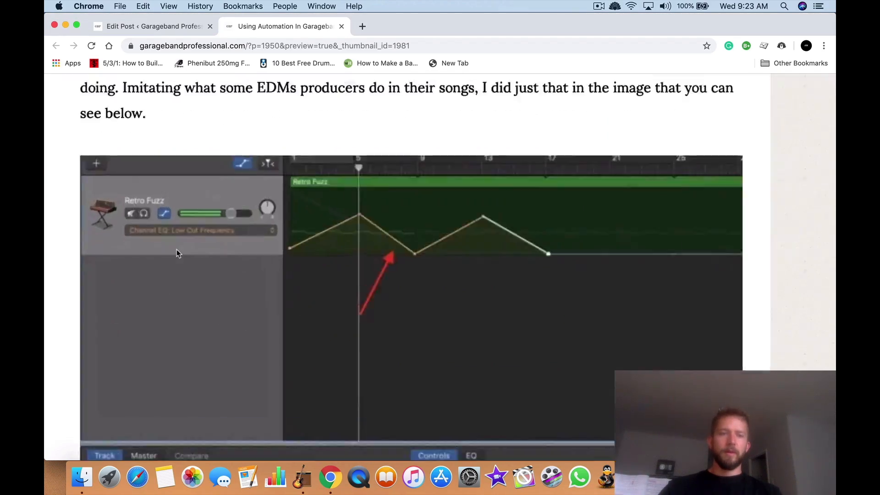
scroll(177, 249, "down", 5)
key("ctrl+Up")
- Switch back to GarageBand and set the Retro Fuzz automation parameter to Channel EQ Low Cut Frequency
left_click(419, 236)
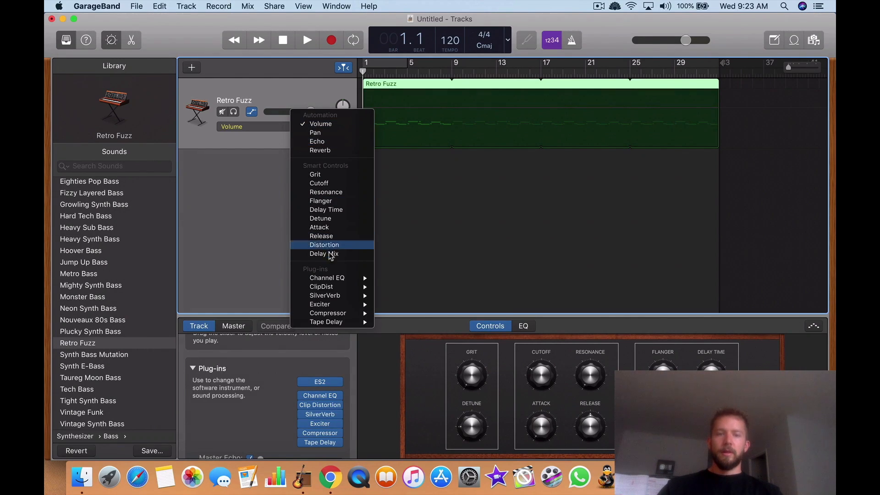
mouse_move(344, 278)
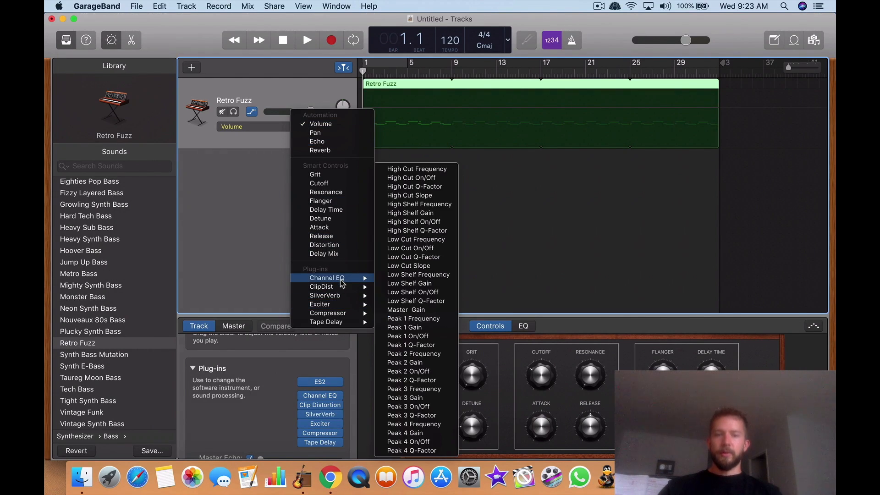
left_click(428, 241)
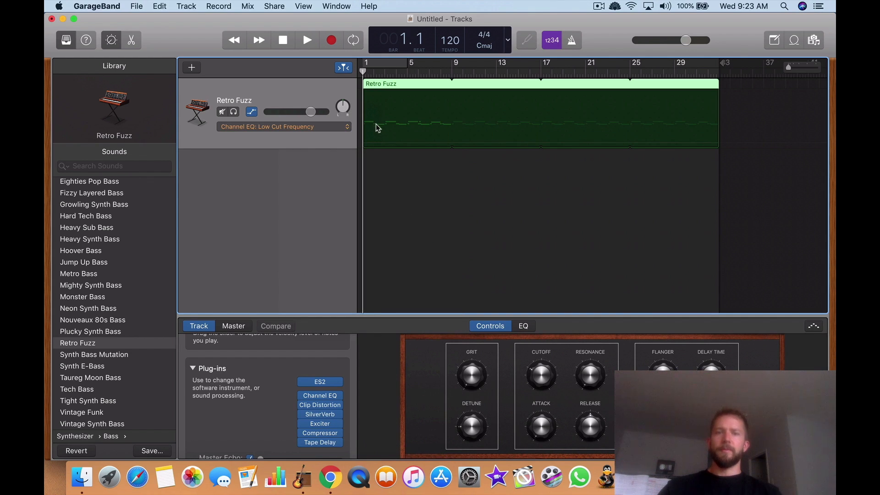
- Draw a first Low Cut Frequency automation peak near bar 5 that falls to the lane's minimum near bar 8
left_click(372, 145)
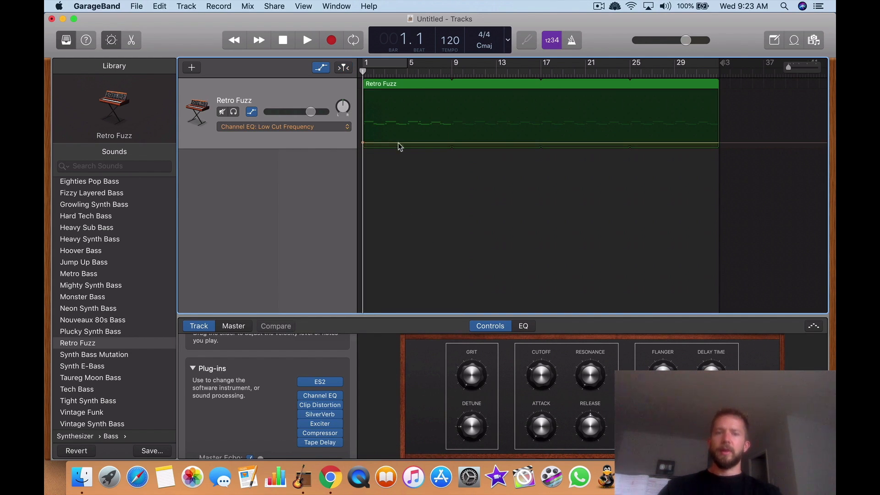
mouse_move(405, 143)
left_mouse_down()
mouse_move(401, 111)
mouse_move(411, 111)
mouse_move(421, 150)
left_mouse_up()
left_click(414, 112)
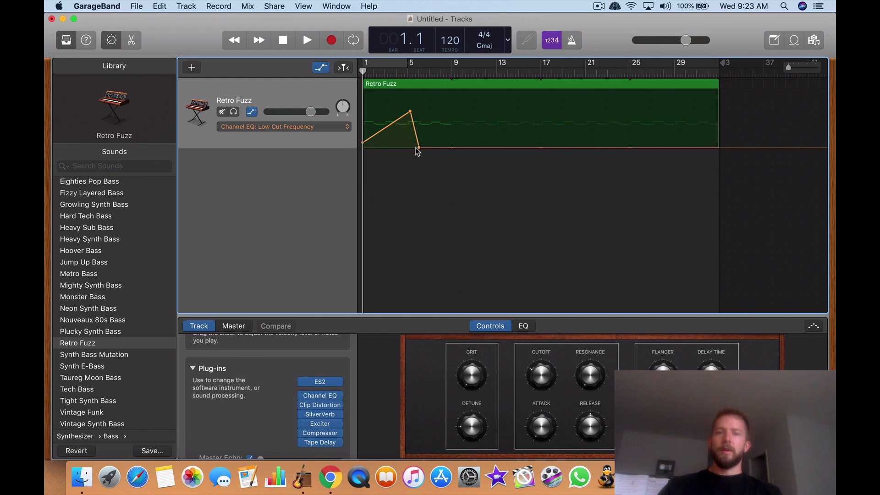
left_click_drag(421, 149, 442, 149)
left_click(442, 147)
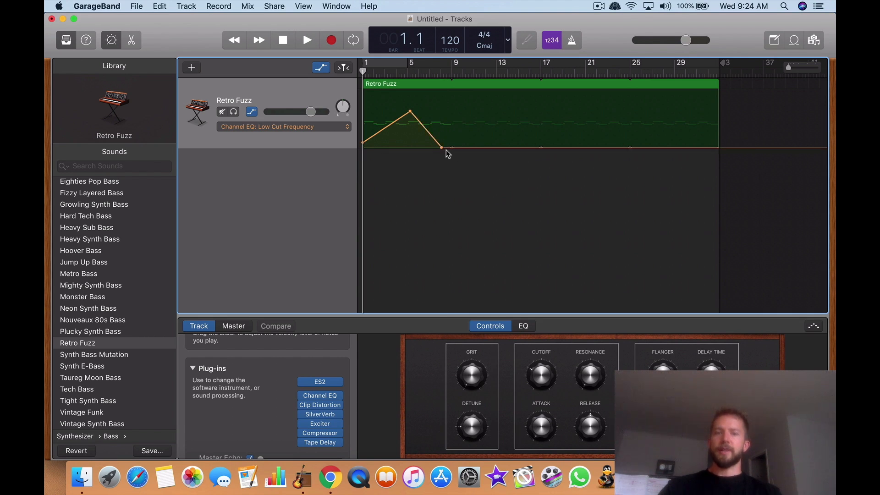
- Add a second automation peak near bar 10 with a valley near bar 13, and shift the first peak to about bar 4
left_click_drag(444, 149, 505, 147)
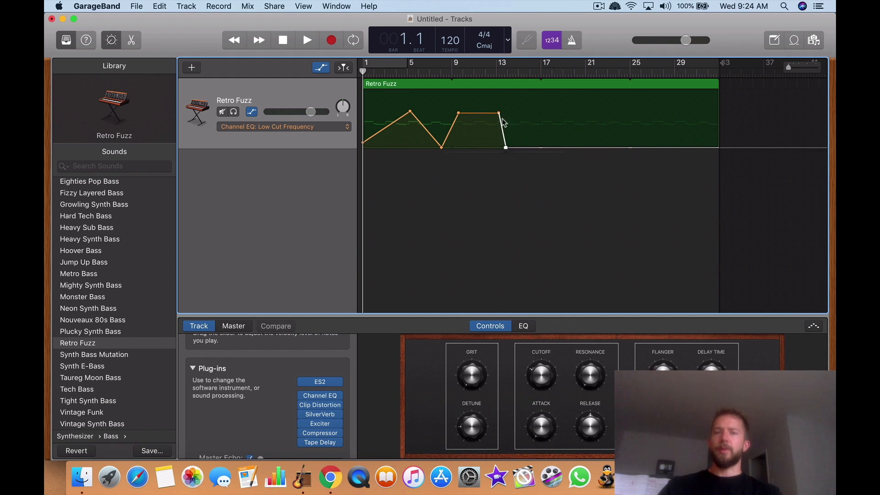
mouse_move(499, 114)
left_mouse_down()
mouse_move(479, 137)
mouse_move(465, 137)
mouse_move(500, 140)
mouse_move(500, 147)
mouse_move(497, 119)
mouse_move(512, 117)
left_mouse_up()
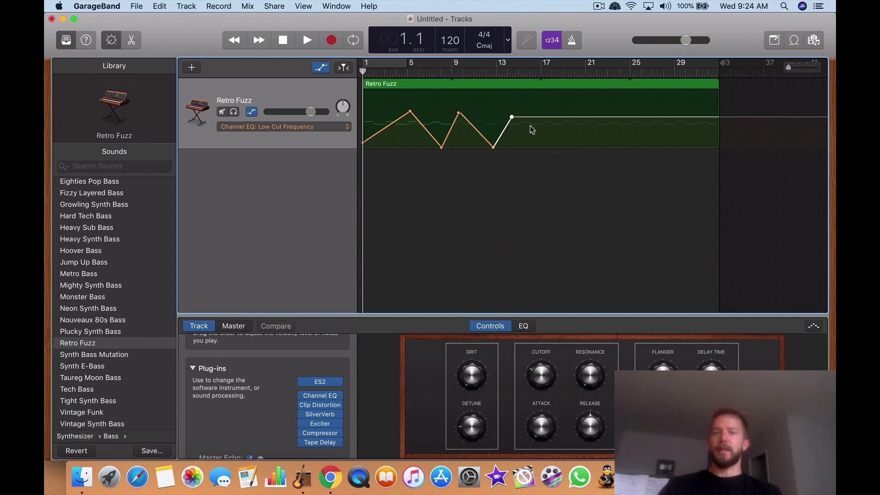
left_click_drag(409, 115, 399, 113)
mouse_move(461, 114)
left_mouse_down()
mouse_move(454, 113)
mouse_move(466, 114)
left_mouse_up()
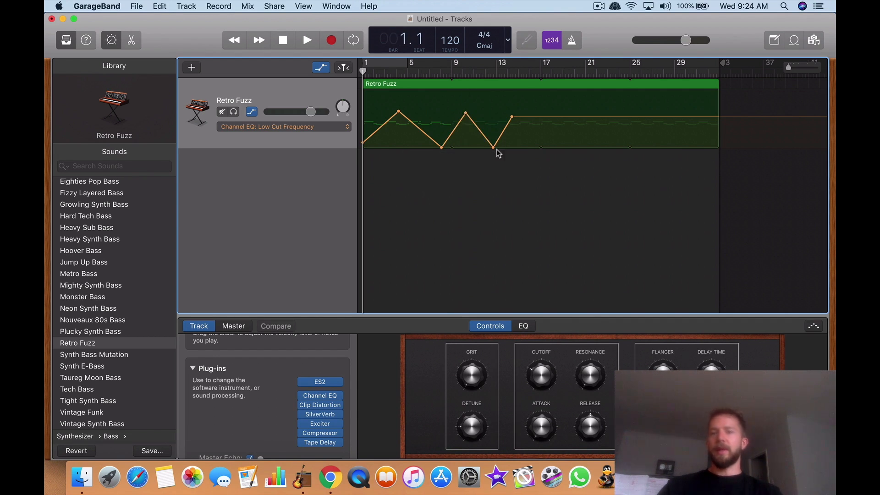
left_click_drag(494, 147, 498, 147)
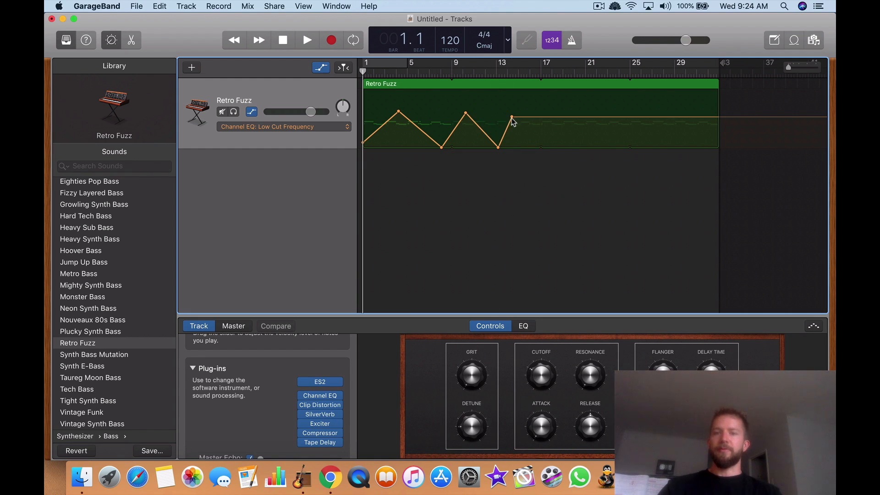
- Shape a third automation peak near bar 16 falling to a minimum near bar 18, and nudge the first peak toward bar 5
left_click_drag(512, 117, 553, 156)
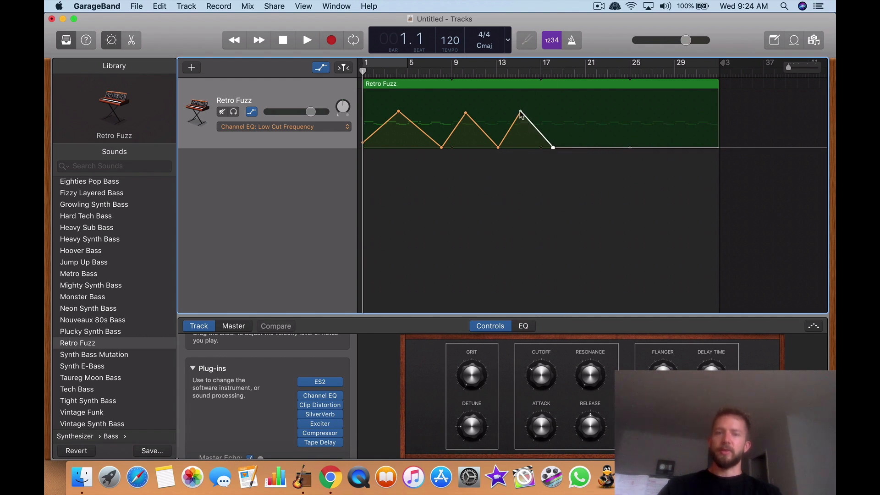
left_click_drag(521, 113, 529, 111)
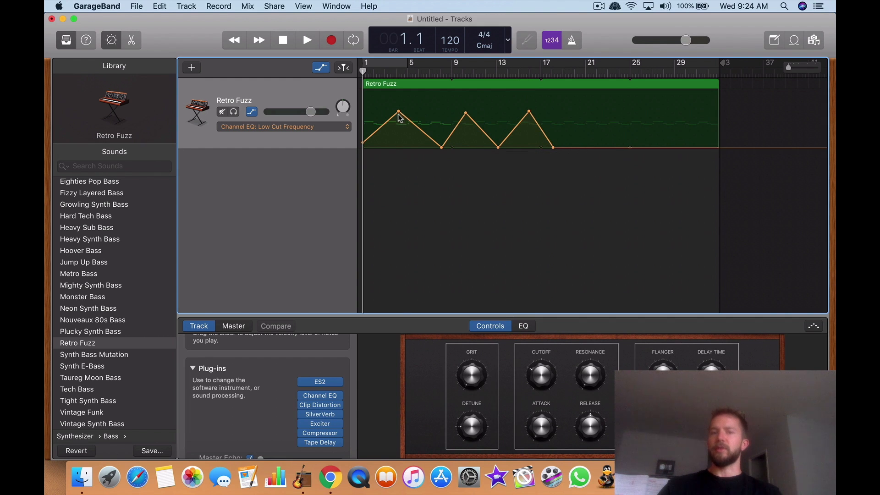
left_click_drag(399, 113, 402, 112)
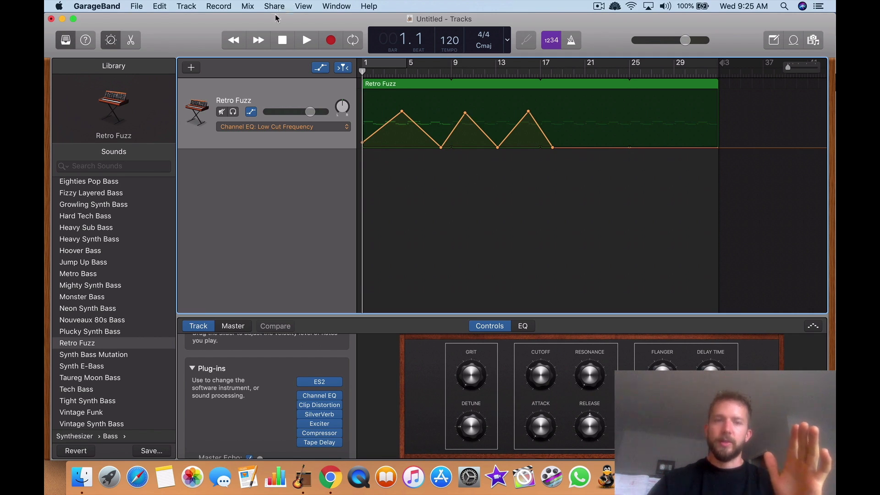
- Revisit the tutorial's automation image in Chrome, and play the automated Retro Fuzz track from bar 1 in GarageBand
key("ctrl+Up")
left_click(359, 166)
key("ctrl+Up")
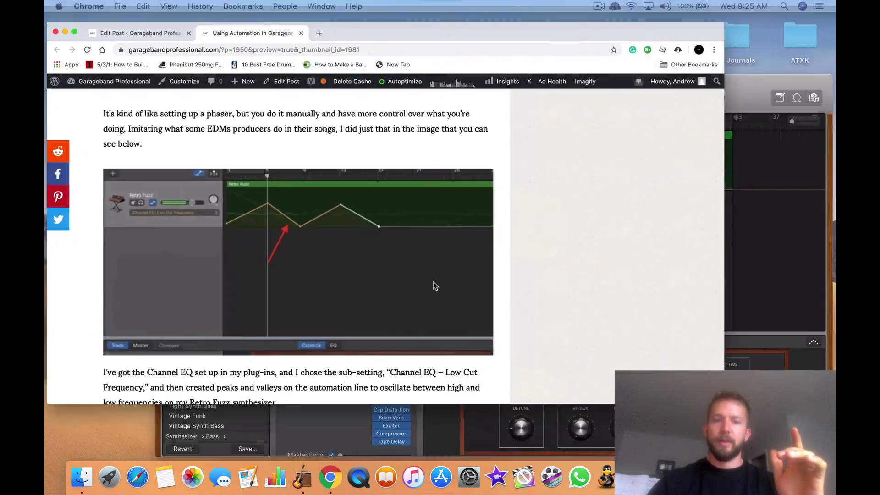
left_click(608, 346)
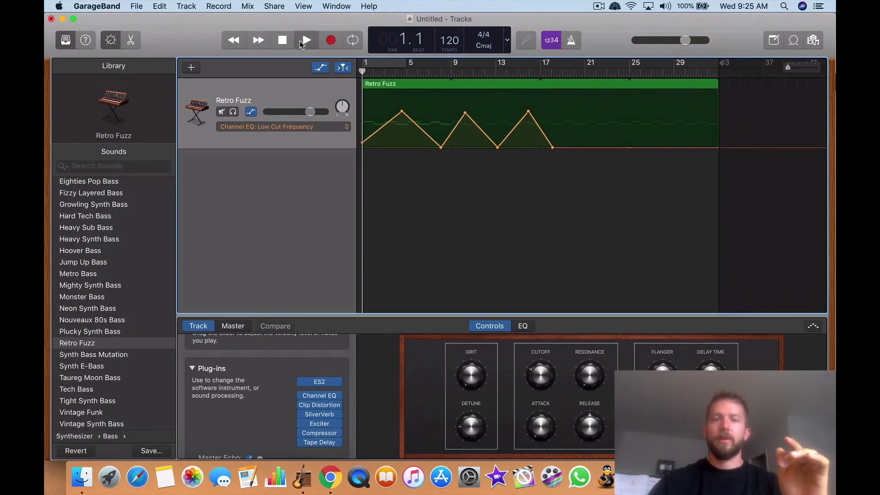
left_click(300, 44)
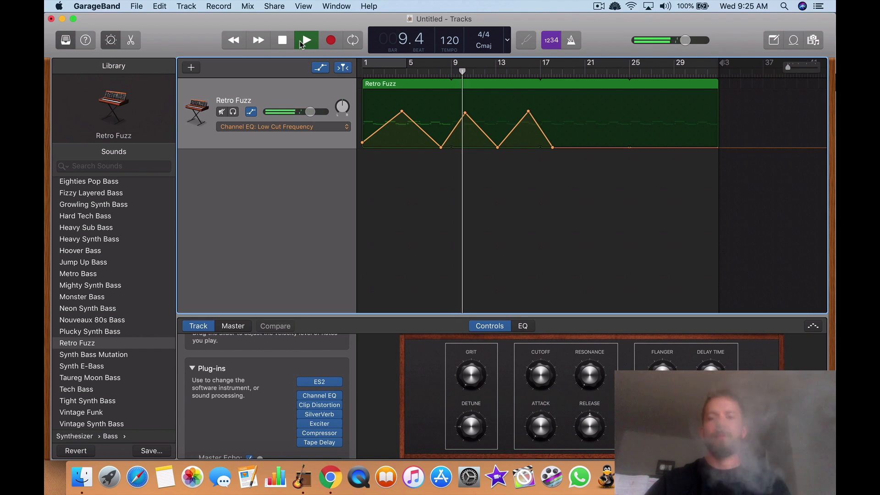
- Stop playback at bar 1, and read the tutorial's Channel EQ and Volume sections in Chrome
double_click(282, 41)
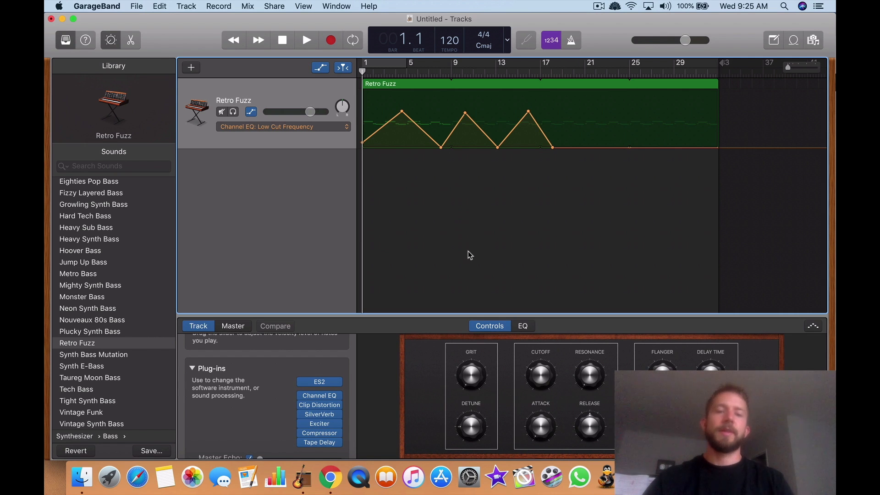
key("ctrl+Up")
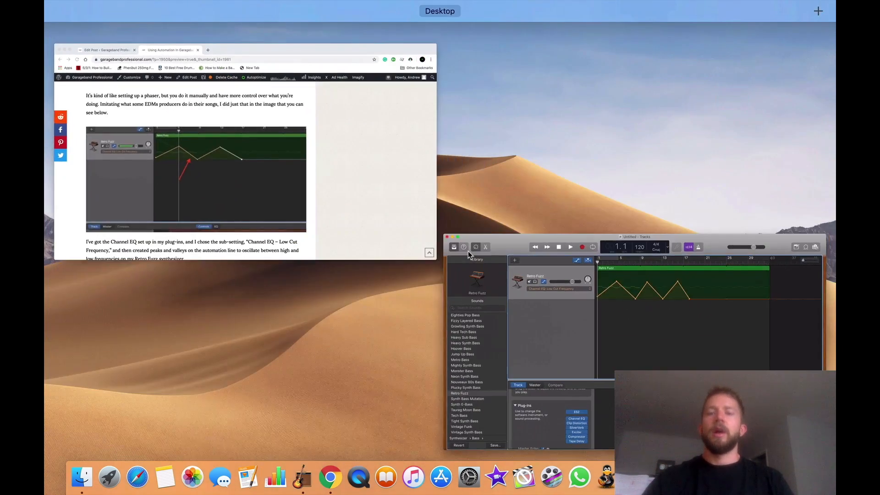
left_click(308, 113)
scroll(297, 282, "down", 5)
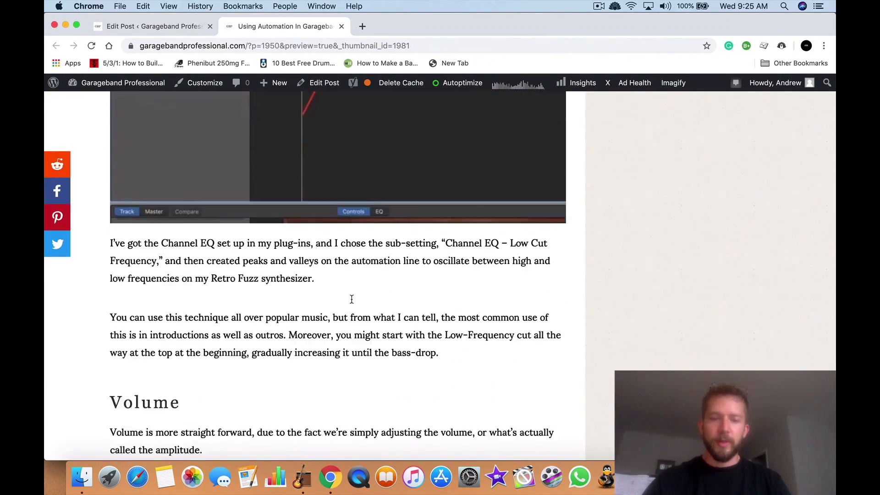
scroll(352, 299, "down", 7)
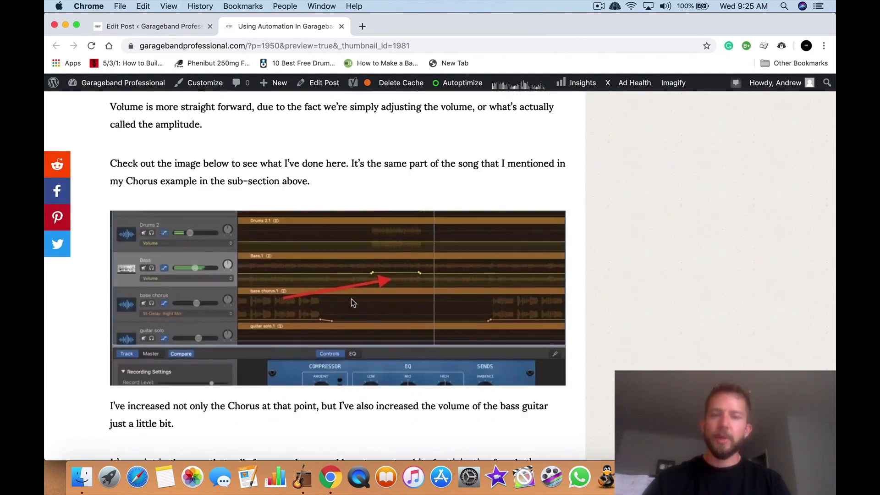
- Switch to GarageBand, open the recent project #116 without saving the untitled one, and look over its tracks
key("ctrl+Up")
left_click(698, 367)
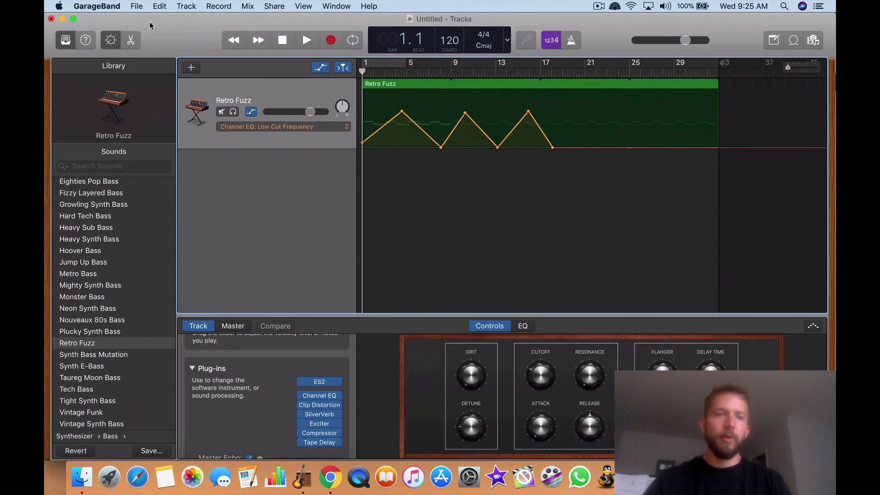
left_click(137, 6)
mouse_move(215, 40)
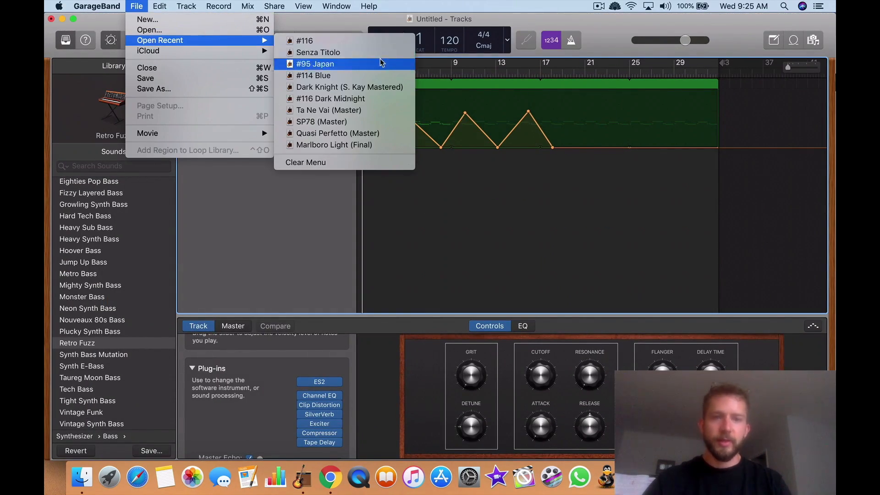
left_click(359, 44)
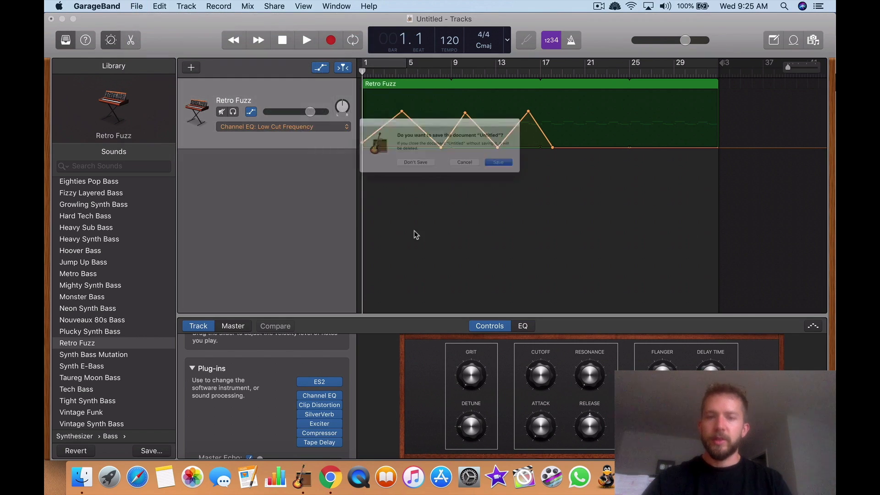
left_click(387, 173)
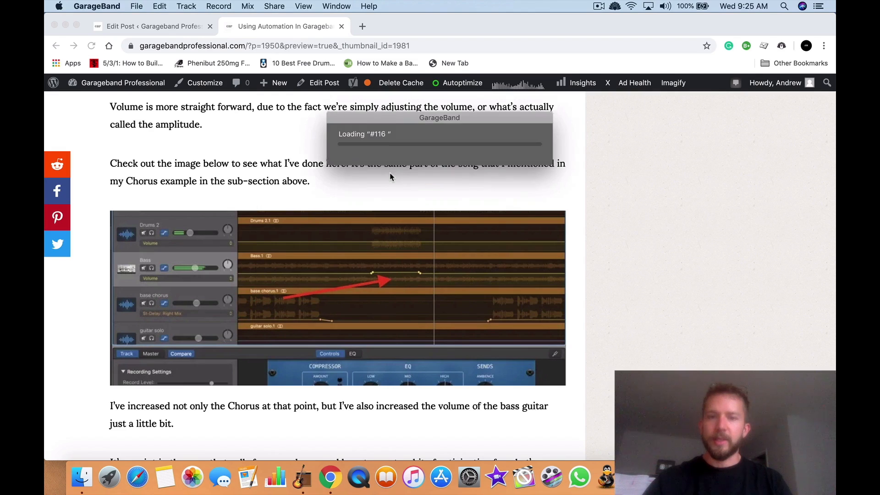
scroll(434, 144, "up", 5)
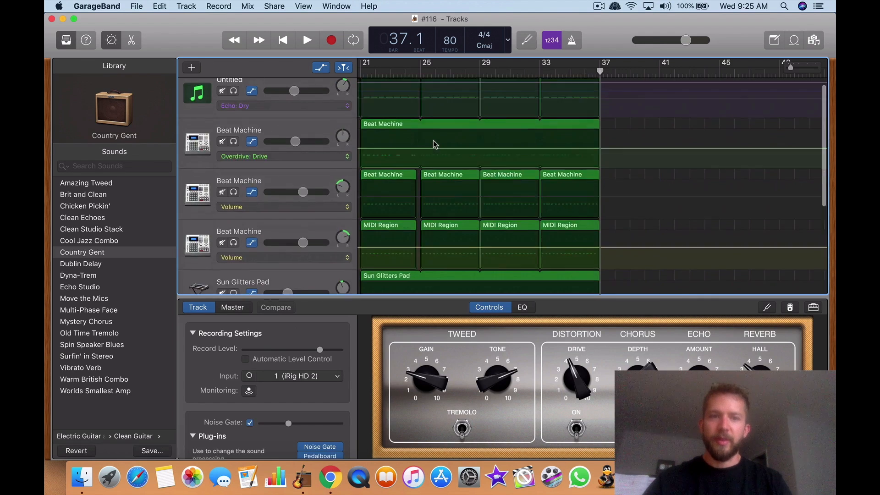
scroll(298, 145, "down", 3)
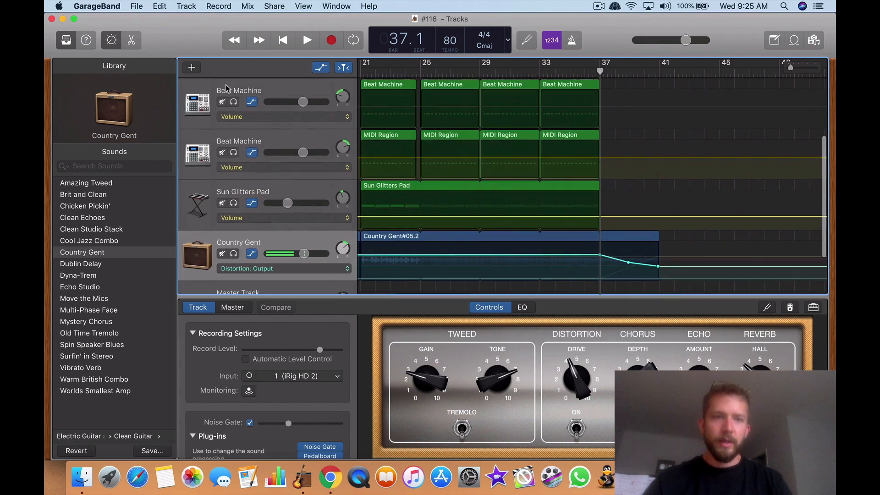
- Open the recent project Senza Titolo, and select its Bass track
left_click(136, 6)
mouse_move(156, 42)
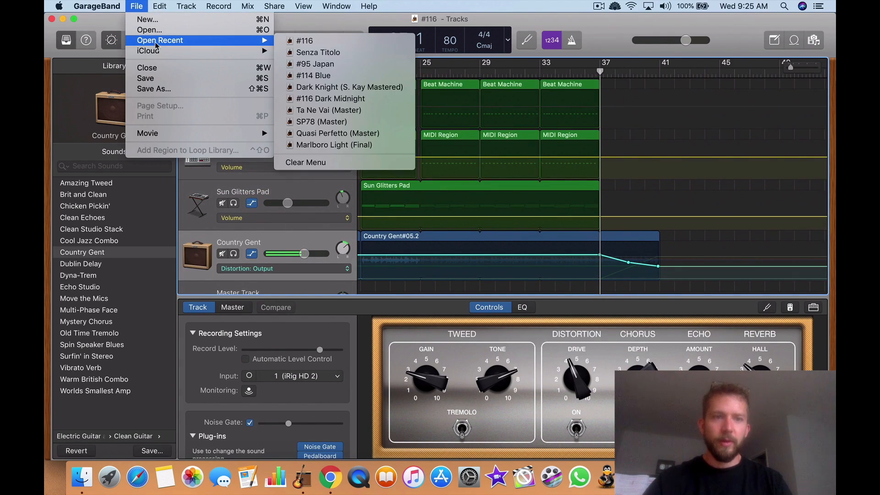
left_click(318, 52)
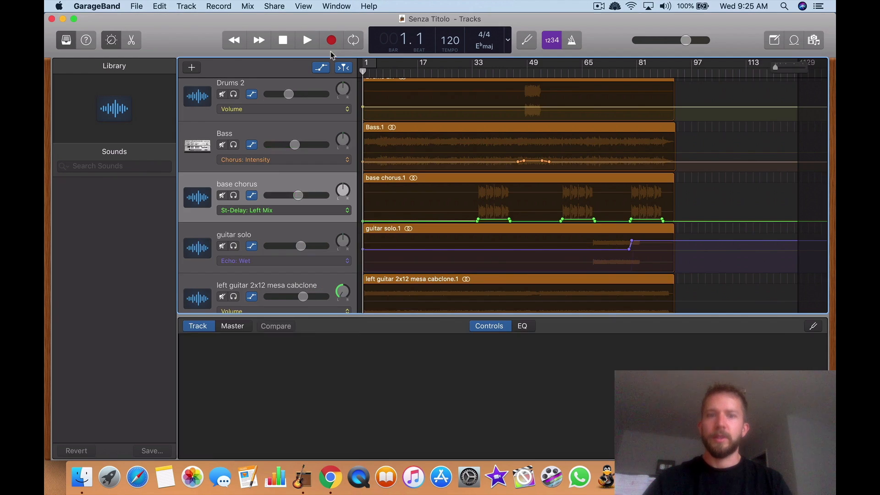
scroll(482, 160, "up", 4)
left_click(259, 191)
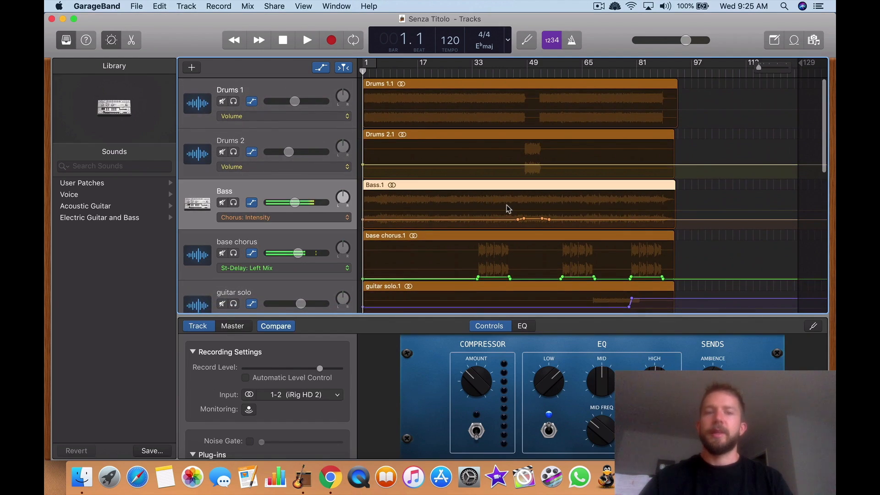
- Show the Bass track's Volume automation, and nudge the segment near bar 50 slightly upward
left_click(324, 217)
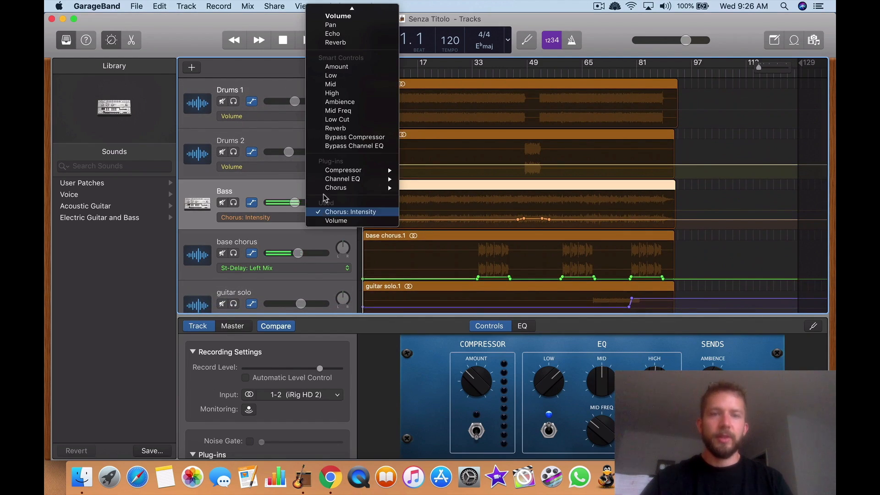
left_click(343, 17)
left_click(521, 212)
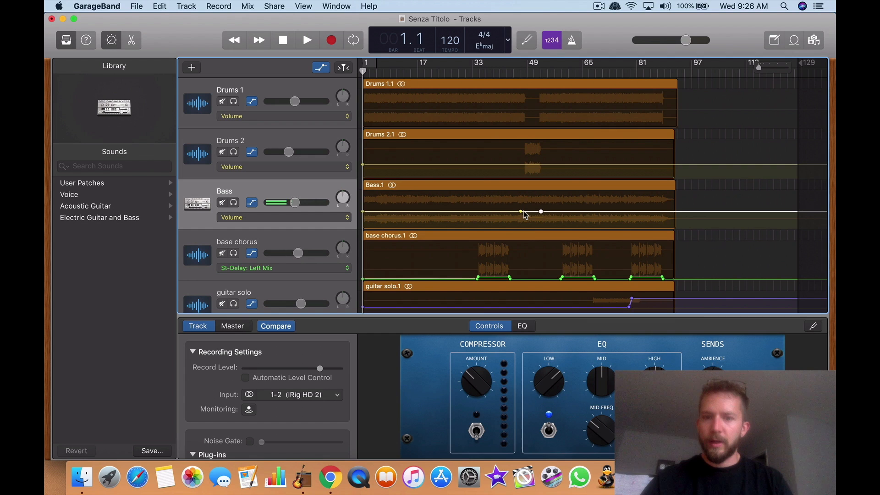
left_click_drag(533, 211, 532, 209)
- Play the song from bar 47 through the Bass volume rise, and stop at about bar 54
scroll(532, 210, "up", 5)
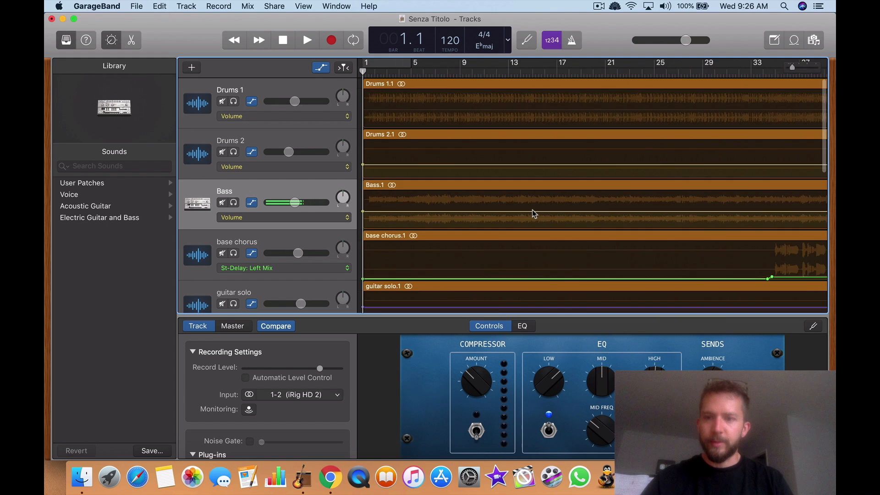
scroll(533, 210, "right", 8)
left_click(538, 77)
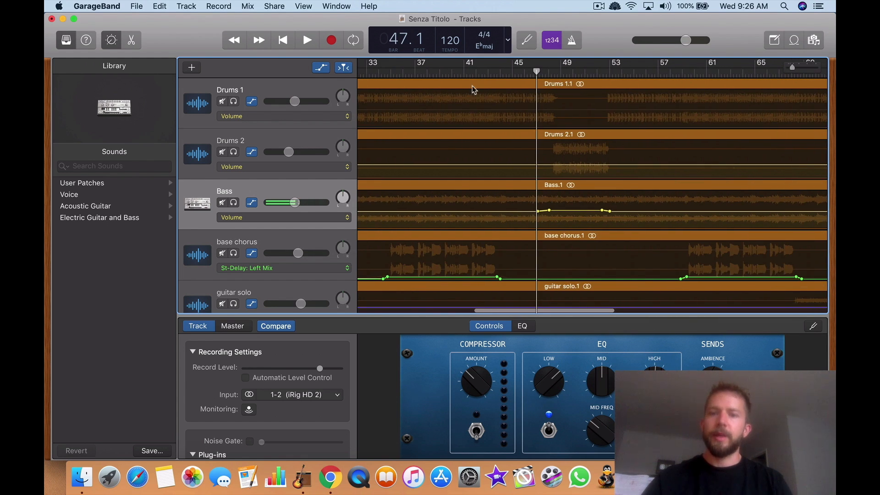
left_click(306, 39)
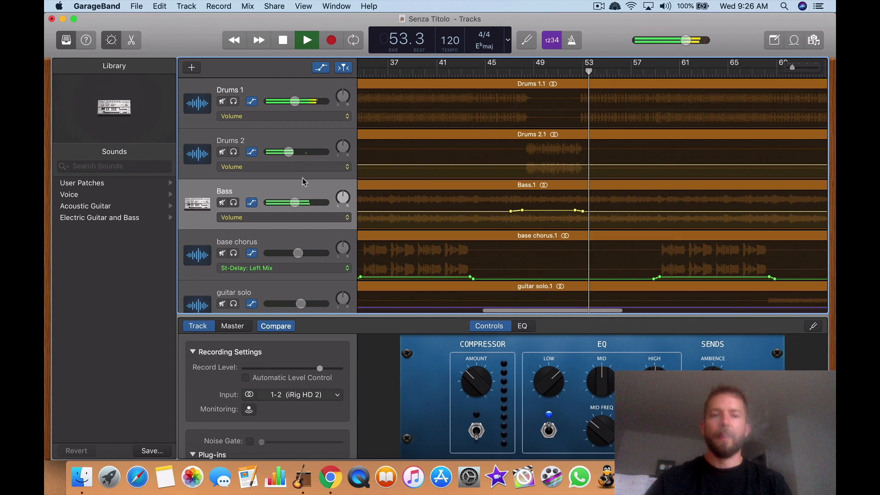
key("space")
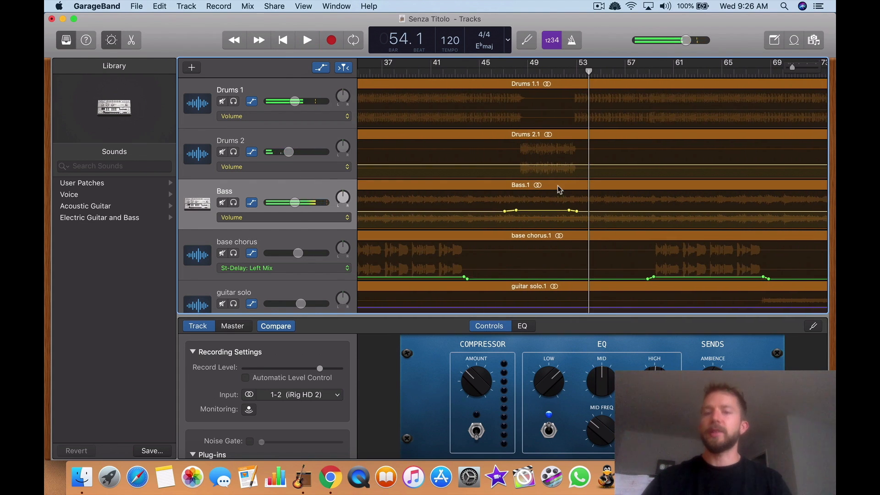
- Look over the automation on the lower vocal and chorus tracks, and hide the automation lanes
scroll(559, 190, "down", 15)
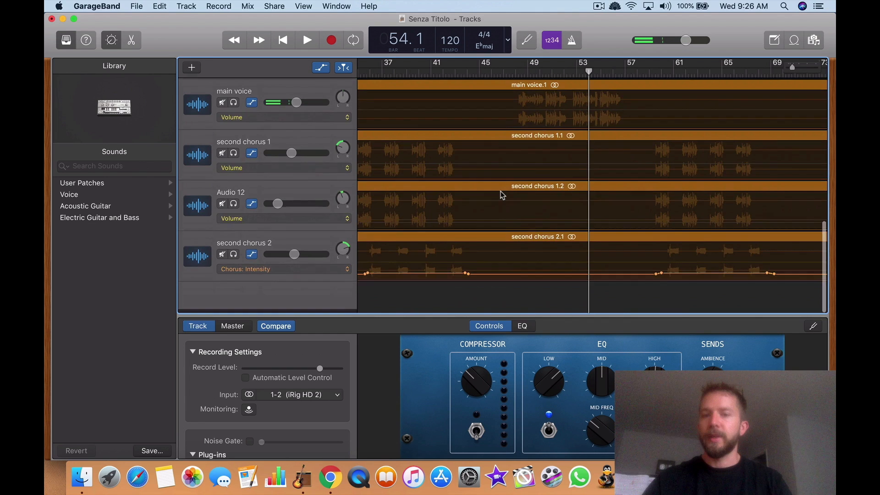
scroll(503, 195, "down", 5)
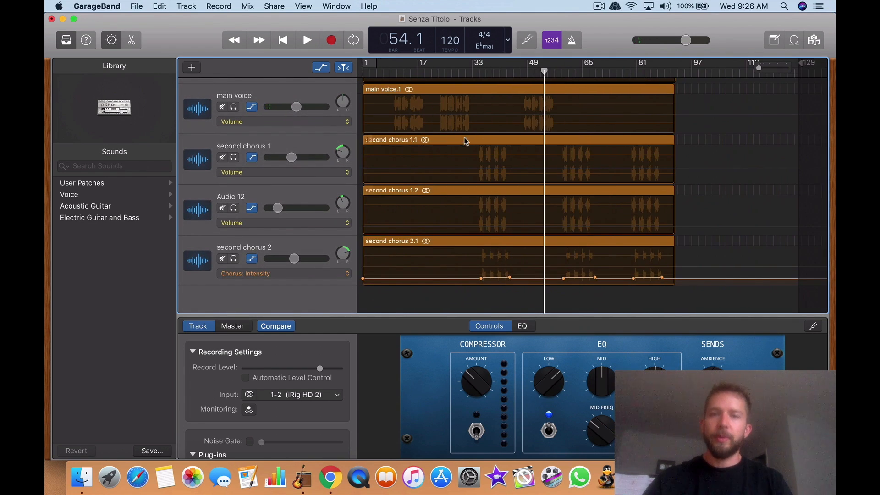
scroll(466, 141, "up", 15)
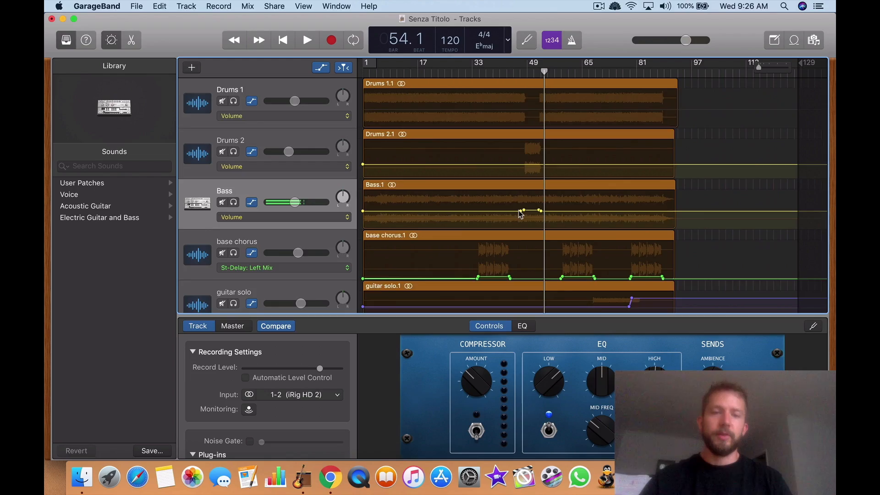
key("a")
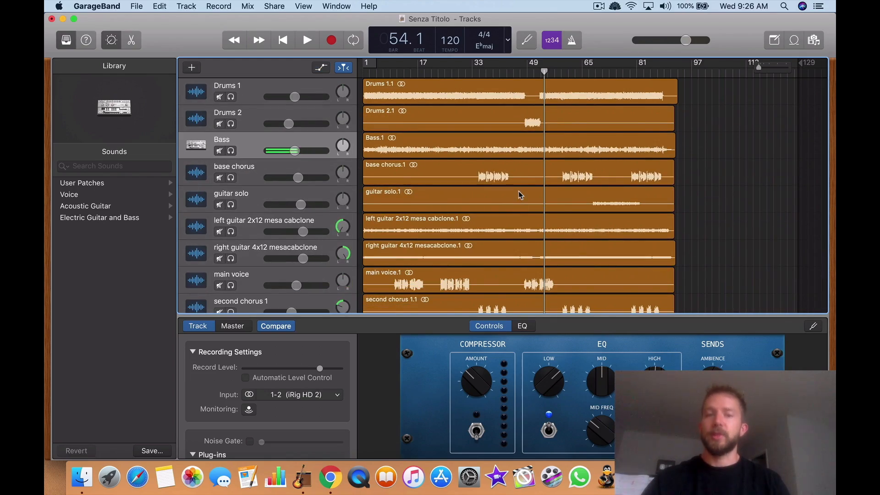
- Read the tutorial's Panning section and its guitar example in Chrome
key("ctrl+Up")
left_click(351, 159)
scroll(364, 214, "down", 10)
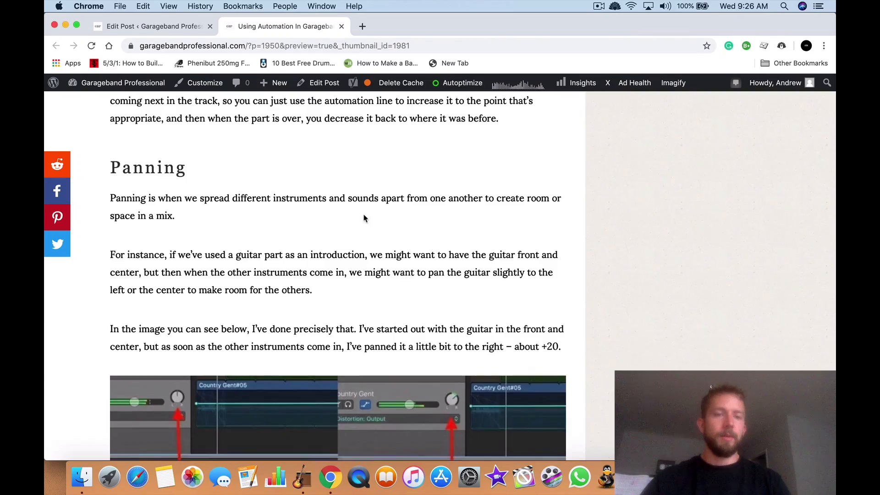
scroll(364, 218, "down", 5)
scroll(364, 214, "up", 4)
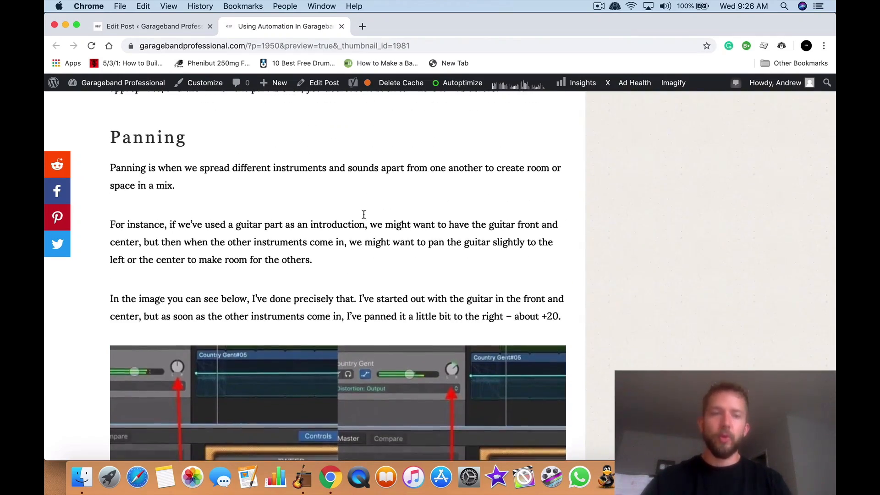
- Return to GarageBand and open the recent project #116 without saving the changes to Senza Titolo
key("ctrl+Up")
left_click(619, 293)
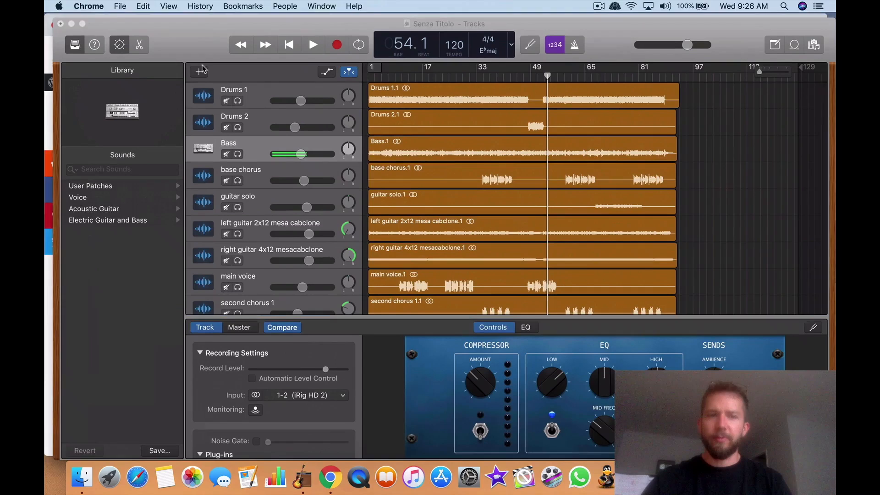
left_click(137, 6)
mouse_move(153, 41)
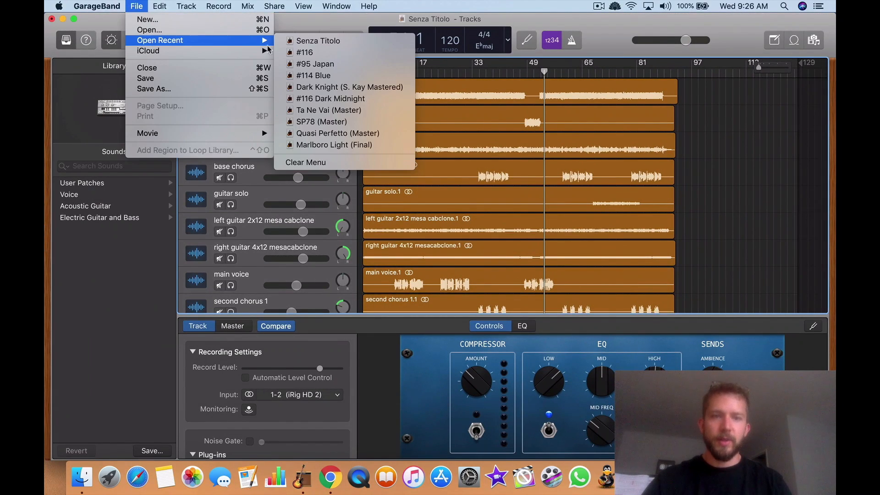
left_click(314, 53)
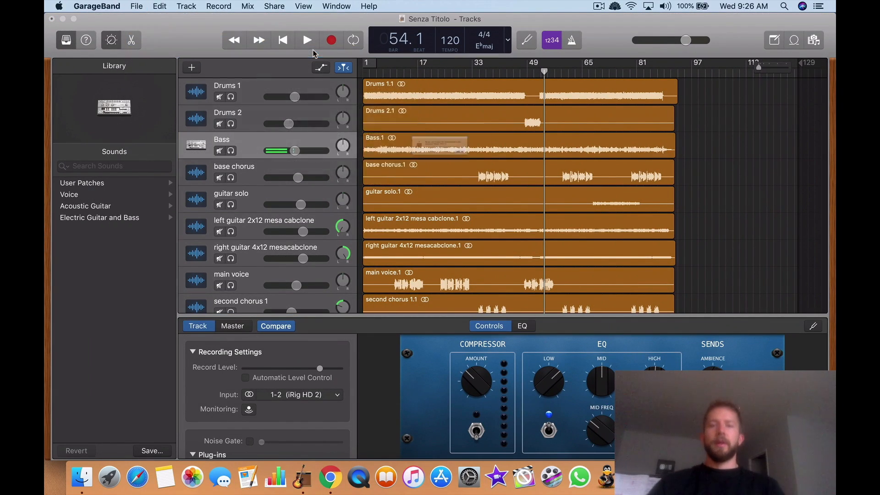
left_click(393, 172)
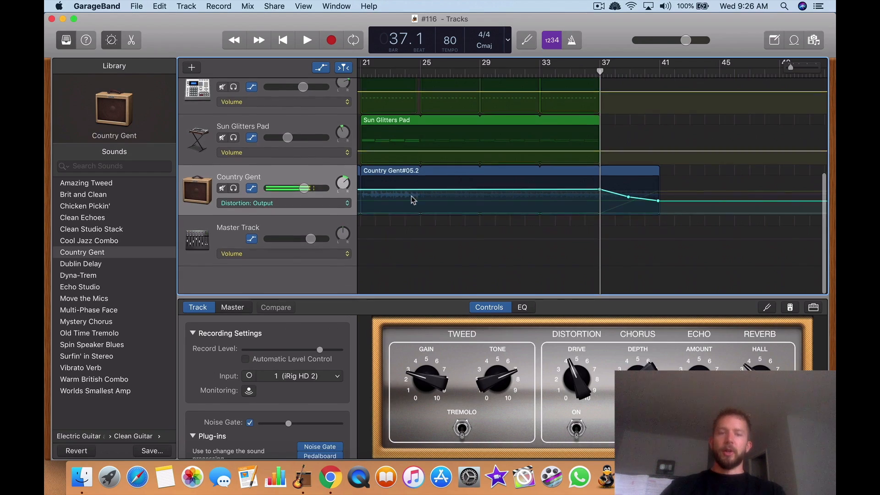
- Play the project from bar 1, and switch the Country Gent track's automation lane to Volume
scroll(384, 171, "up", 5)
scroll(384, 172, "left", 20)
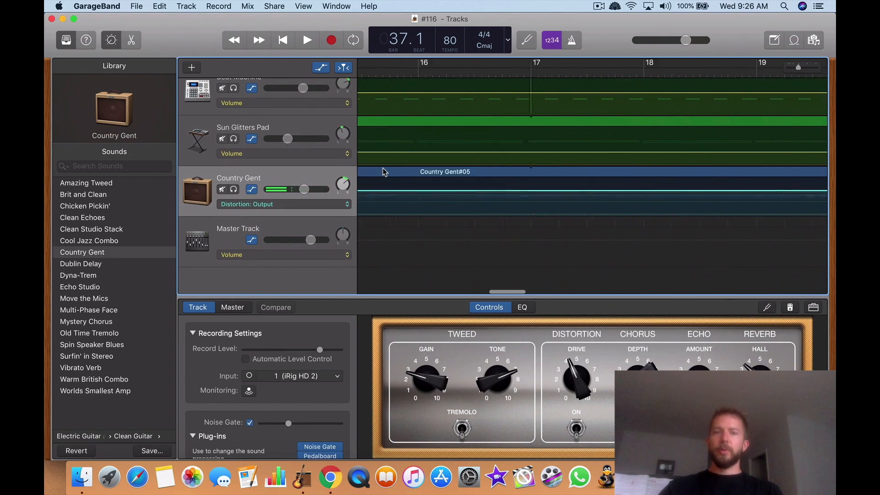
left_click(284, 42)
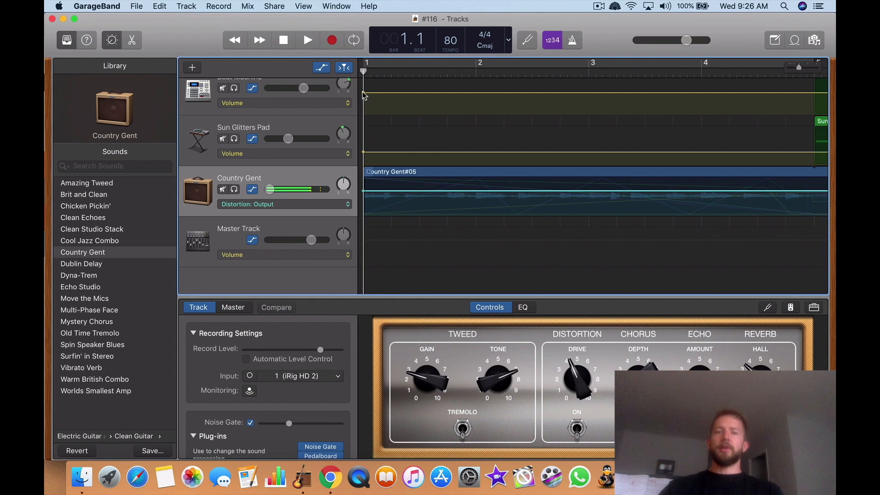
scroll(422, 146, "down", 5)
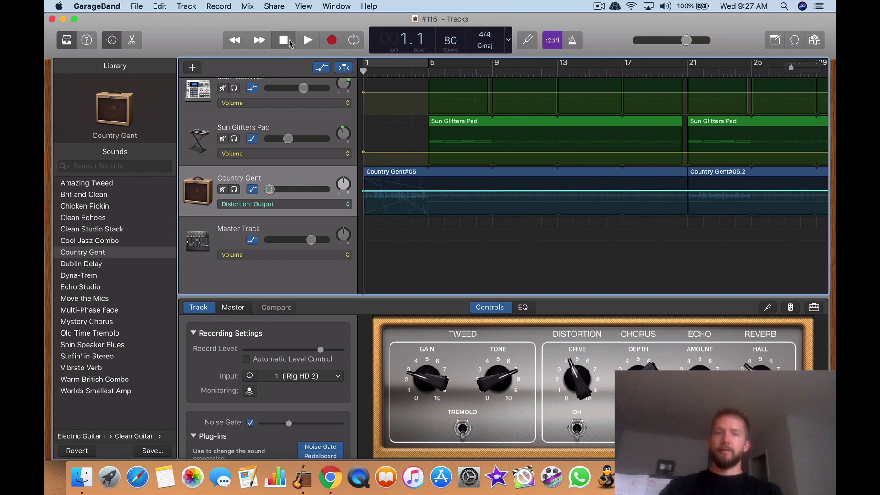
left_click(313, 40)
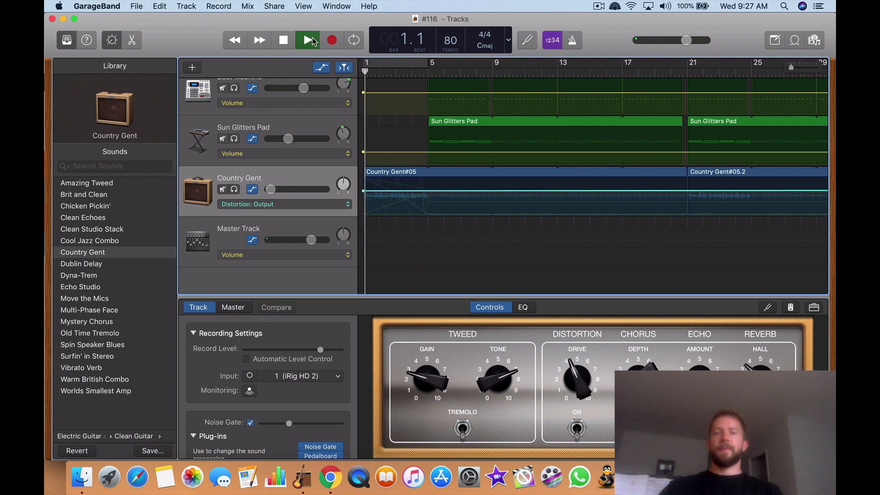
left_click(282, 201)
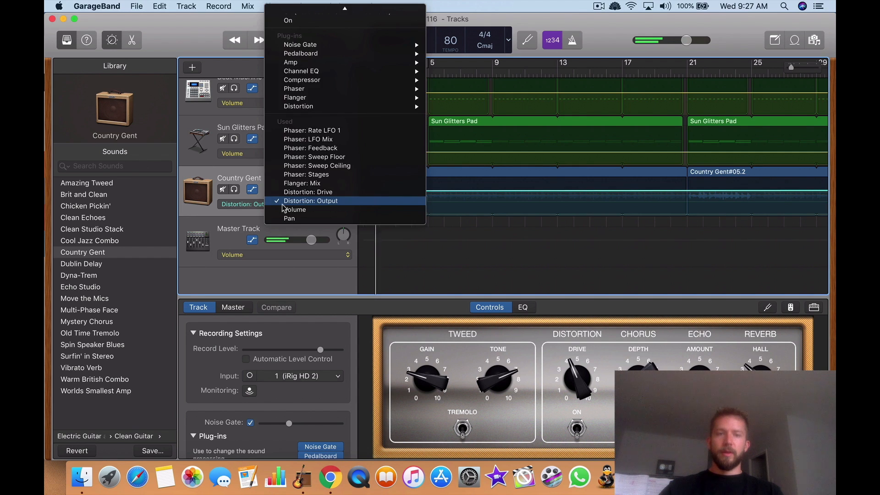
left_click(303, 20)
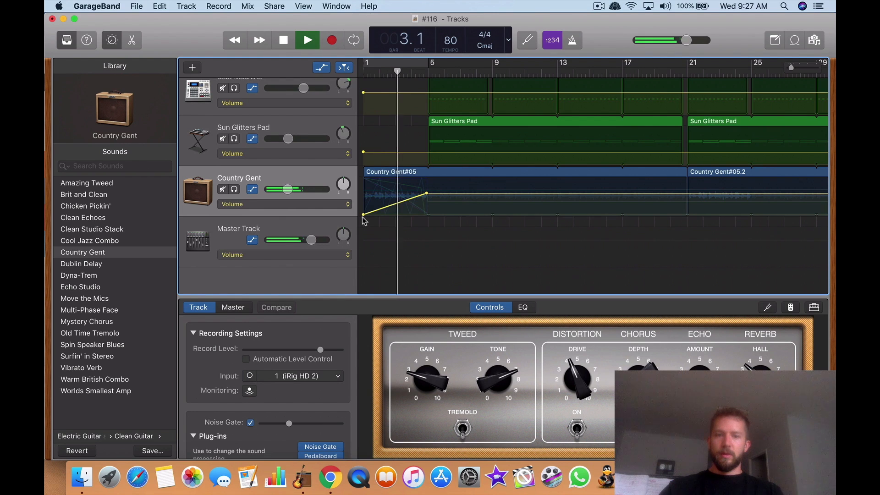
- Raise the Country Gent volume automation's starting point level with the point just before bar 5, and return the stopped playhead to bar 1
left_click(365, 210)
left_click_drag(364, 215, 363, 193)
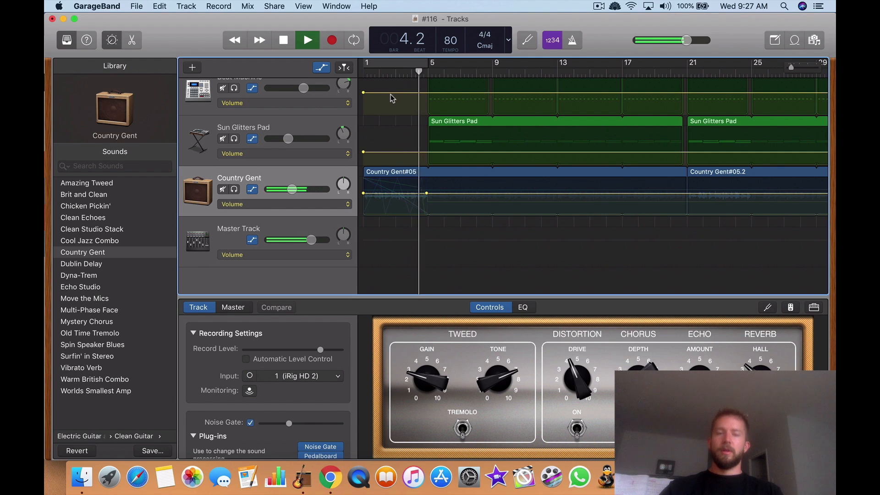
key("super+Right")
key("super+Right")
key("super+Right")
key("super+Right")
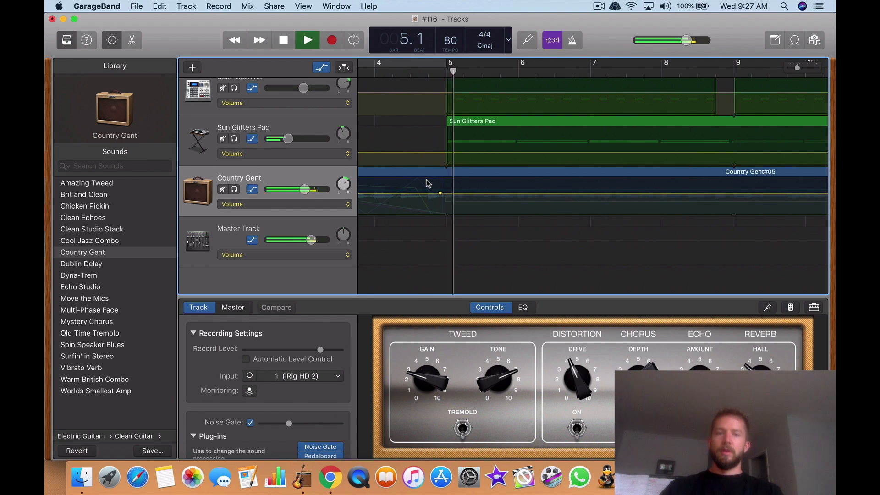
double_click(284, 40)
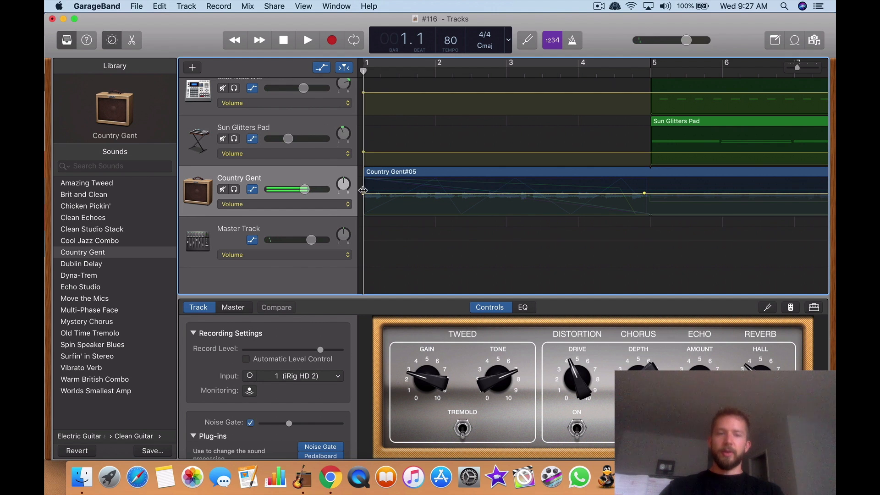
- Switch the Country Gent track's automation lane to Pan, and examine the pan points at bar 5 against the other tracks' regions
left_click(321, 204)
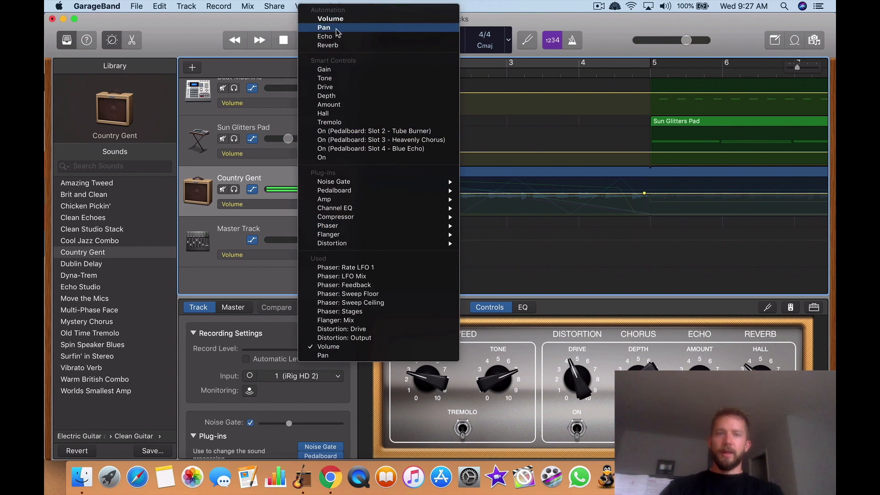
left_click(323, 28)
scroll(602, 222, "right", 5)
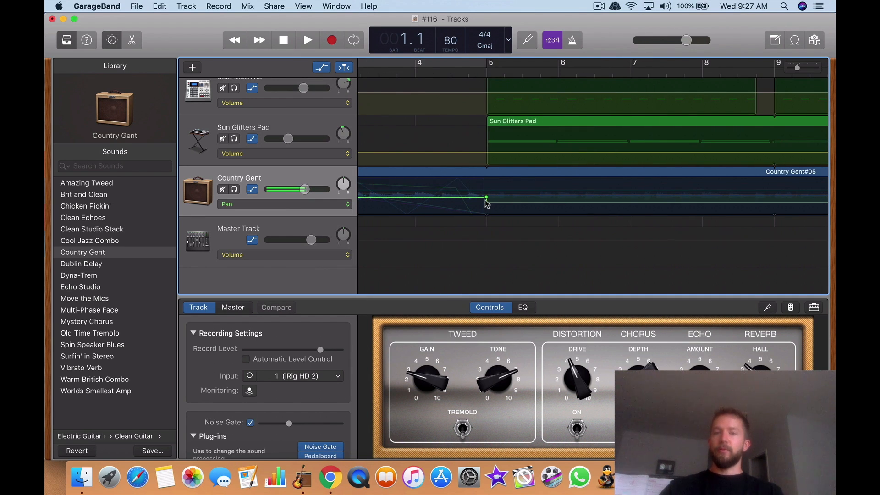
scroll(493, 133, "up", 5)
scroll(493, 133, "down", 3)
scroll(418, 169, "up", 3)
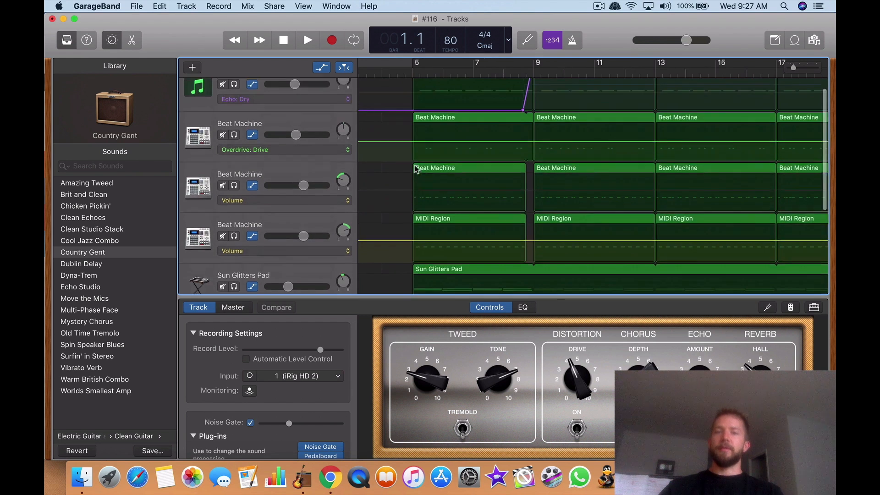
scroll(415, 170, "down", 5)
scroll(416, 170, "left", 3)
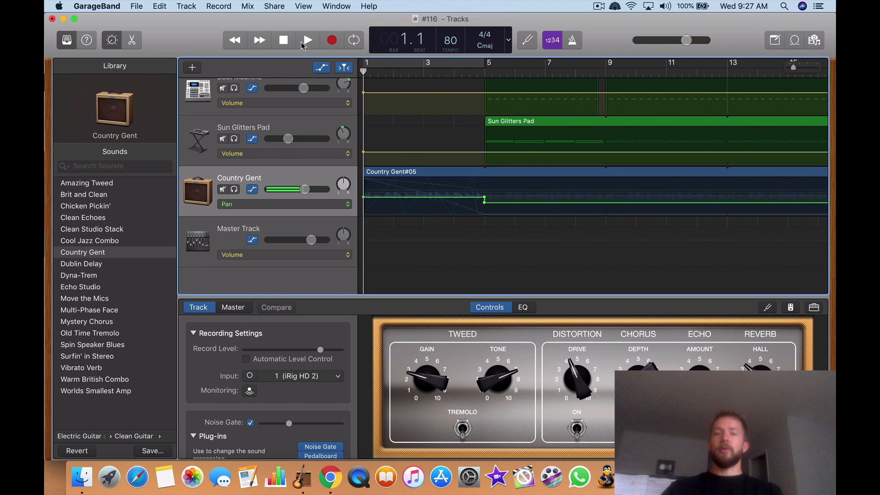
- Play the project from bar 1 past bar 5 to hear the guitar's panning, return to the start, and look over the upper tracks
left_click(307, 41)
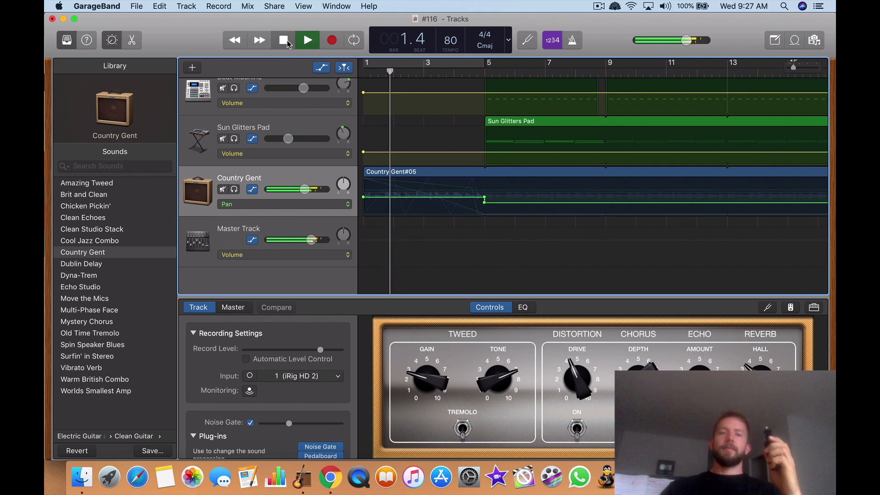
key("space")
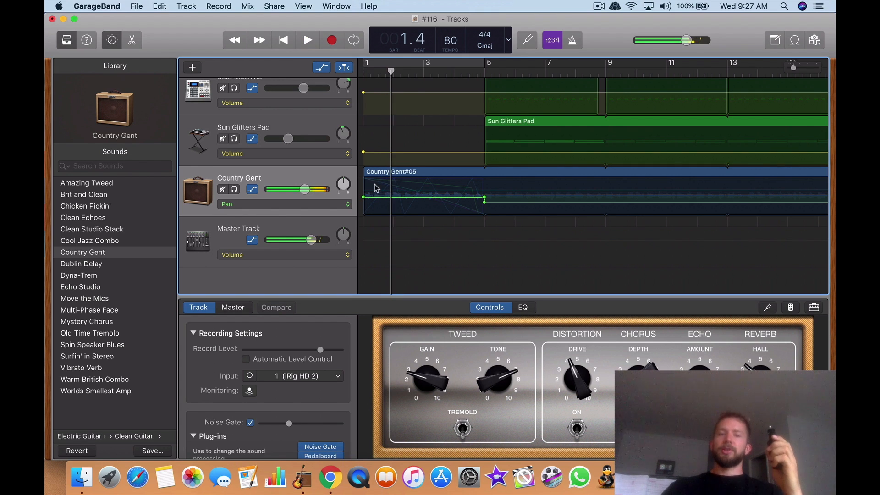
left_click(310, 41)
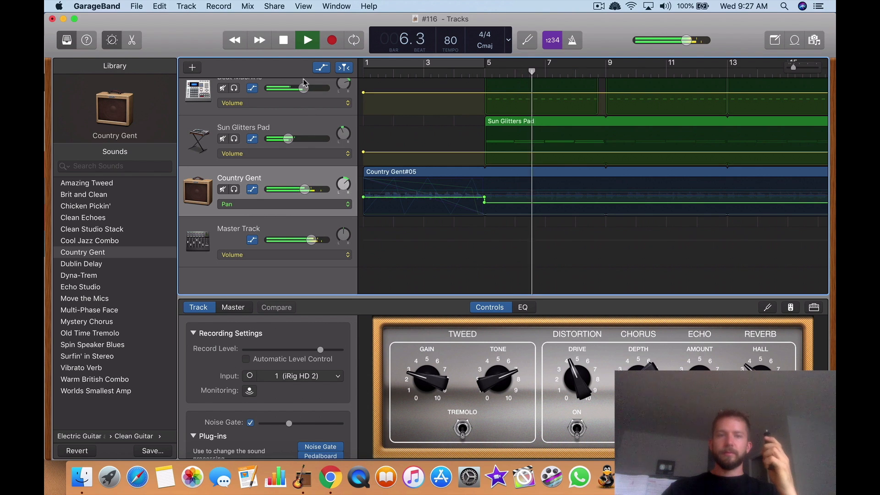
left_click(287, 44)
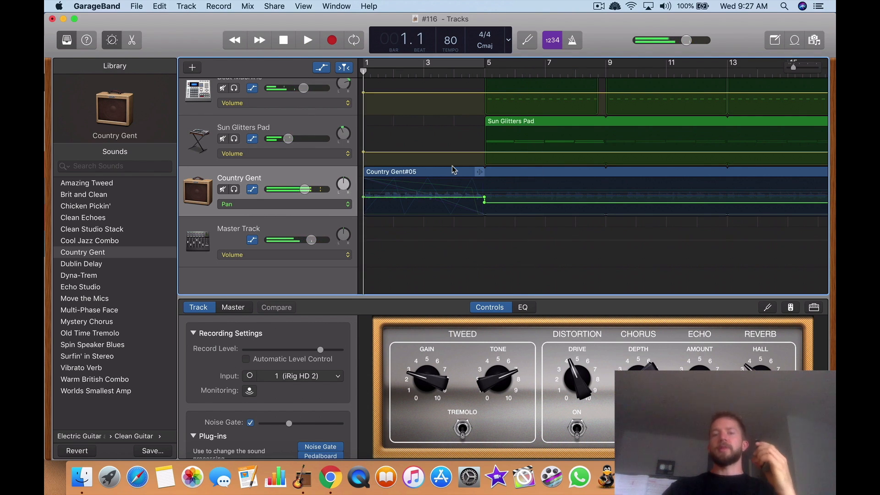
scroll(474, 163, "up", 10)
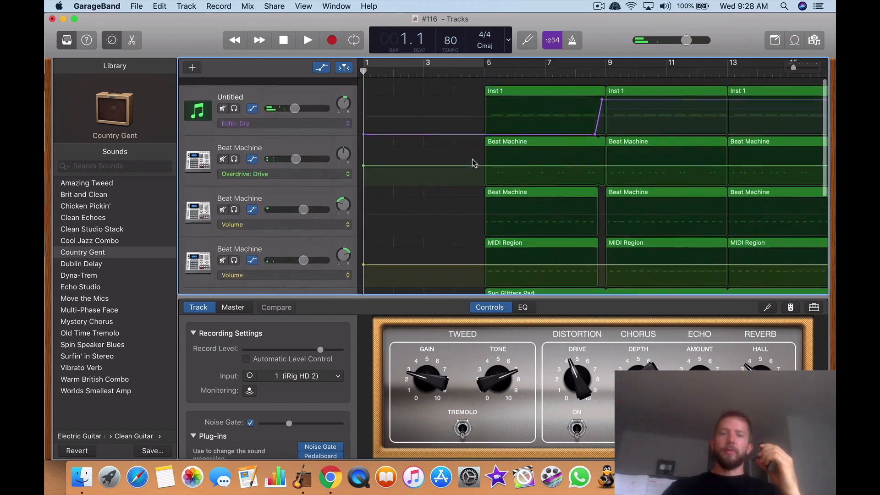
scroll(474, 163, "down", 6)
scroll(474, 164, "up", 5)
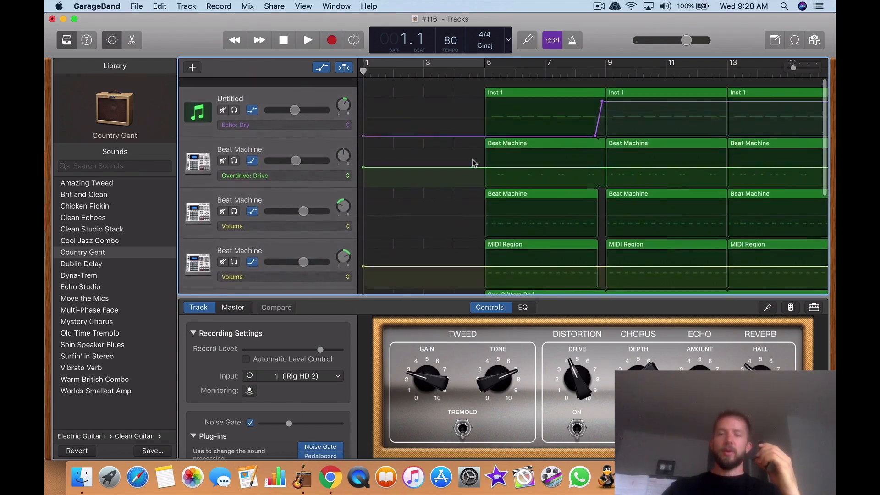
- Switch to Chrome and review the automation tutorial's Volume, Panning and Conclusion sections, ending at the top of the article
key("ctrl+Up")
left_click(599, 162)
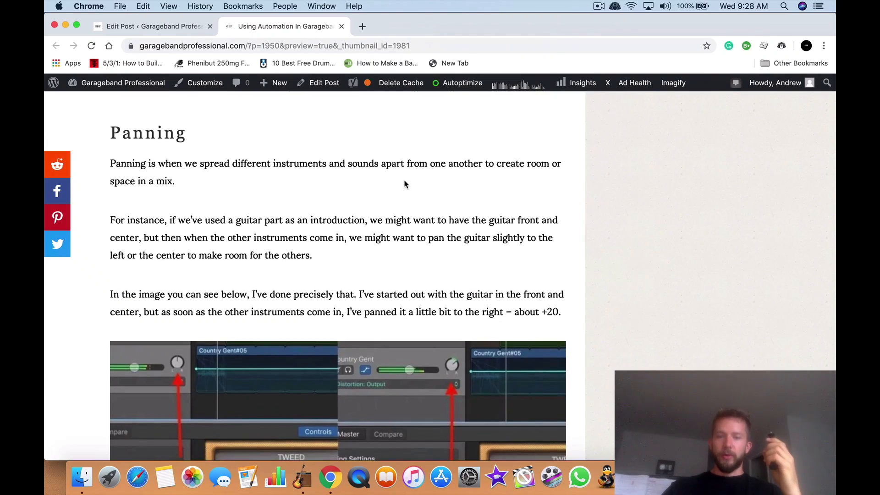
scroll(405, 180, "down", 10)
scroll(404, 183, "down", 3)
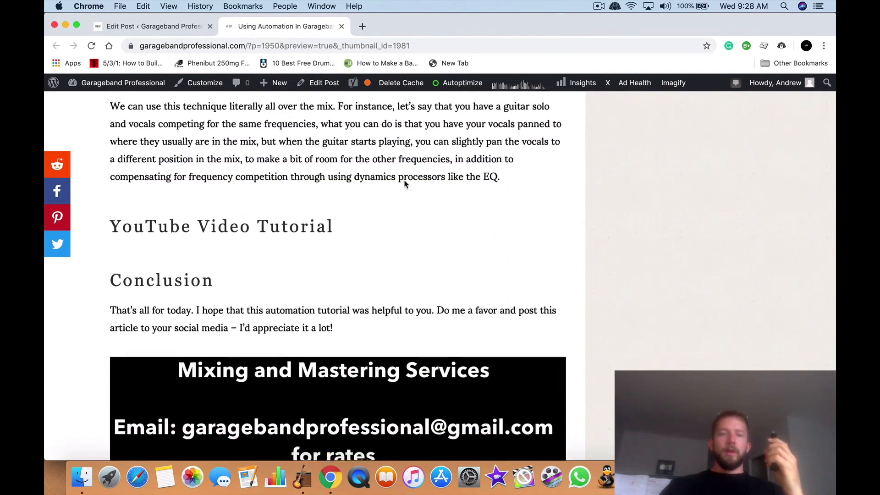
scroll(405, 184, "up", 9)
scroll(404, 184, "up", 5)
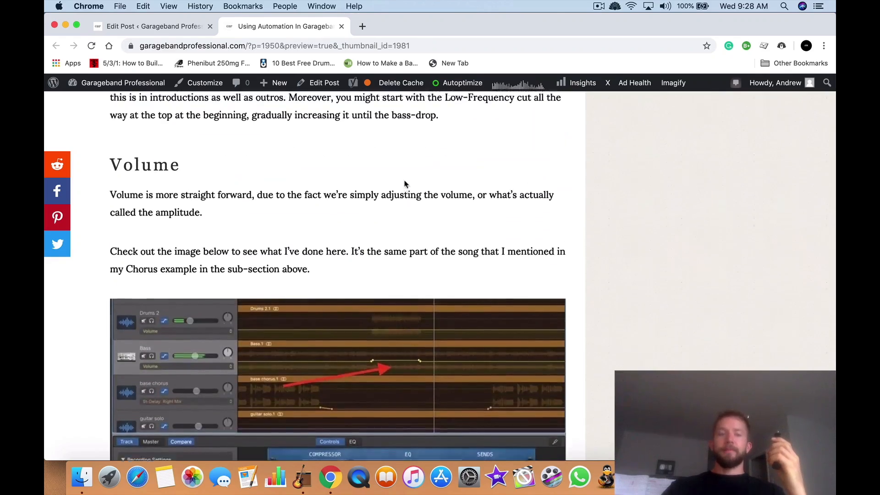
scroll(404, 181, "down", 8)
scroll(404, 181, "down", 3)
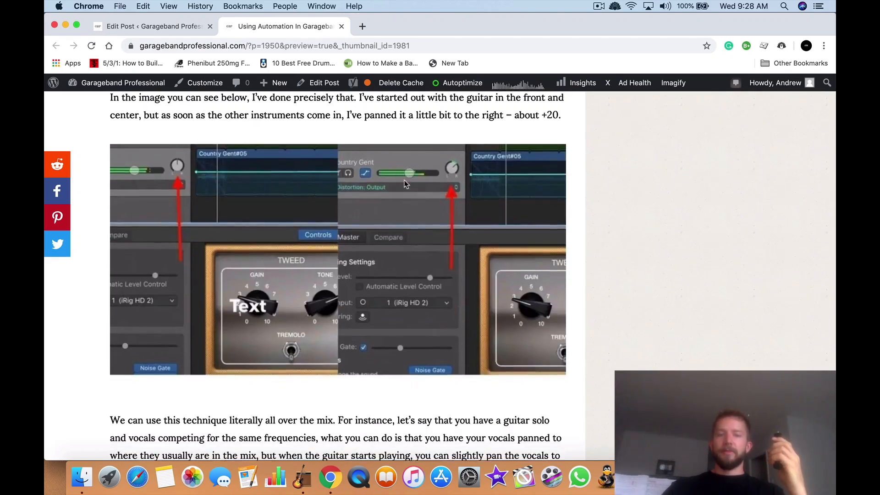
scroll(404, 183, "up", 15)
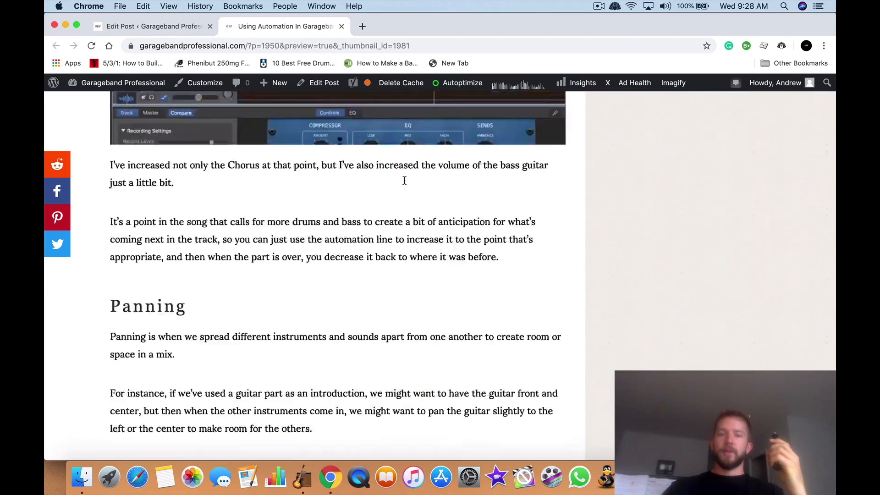
scroll(405, 181, "down", 10)
scroll(404, 181, "down", 20)
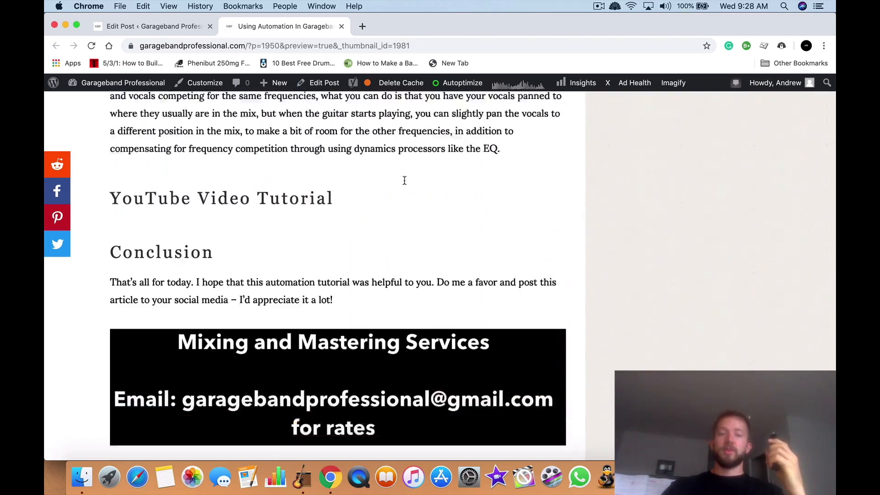
scroll(406, 184, "up", 20)
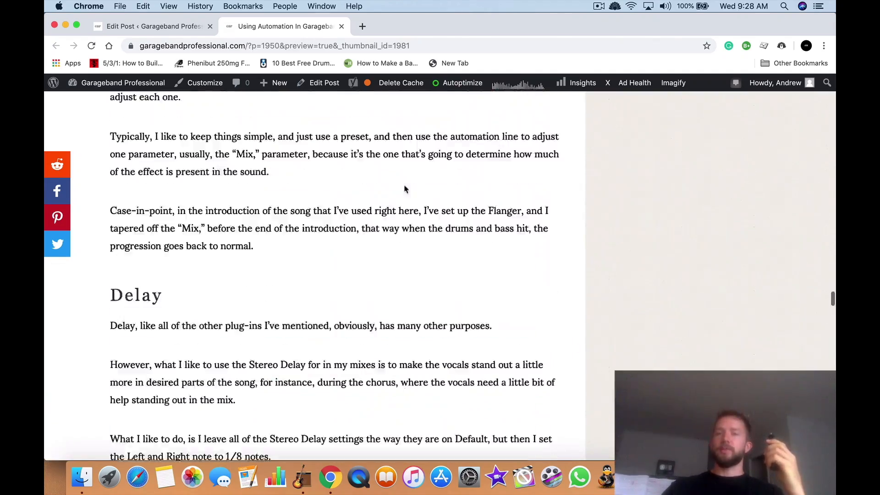
scroll(404, 189, "up", 15)
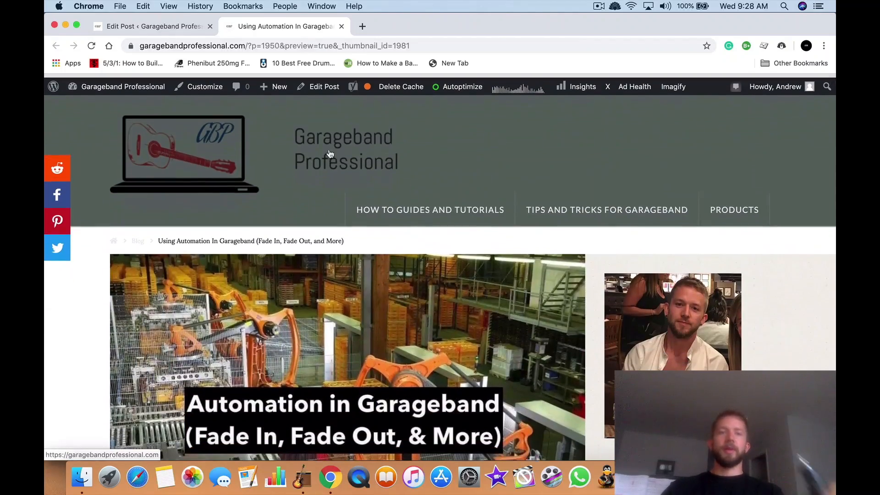
- Show the tutorial's Edit Post page in WordPress, and stop the ScreenFlow recording
left_click(177, 26)
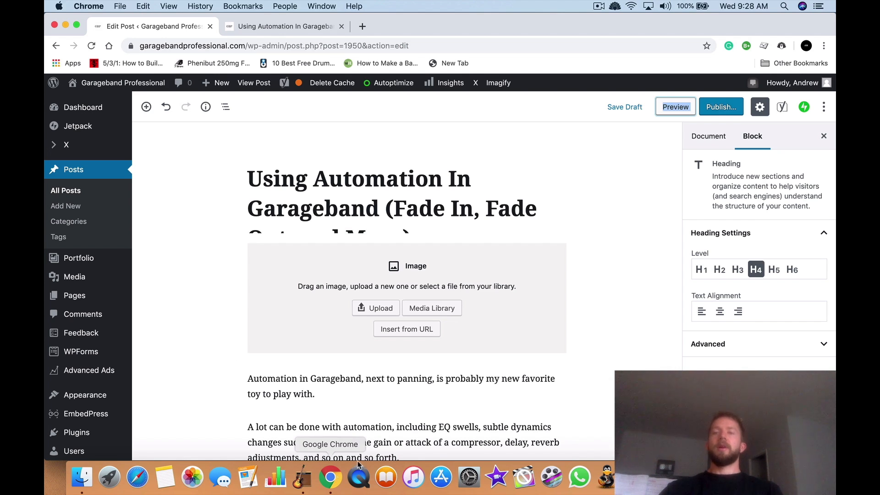
left_click(598, 9)
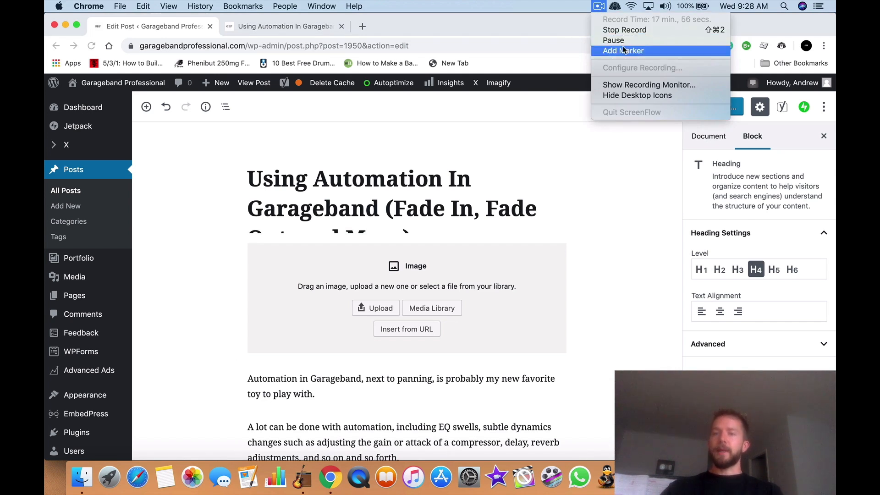
left_click(623, 28)
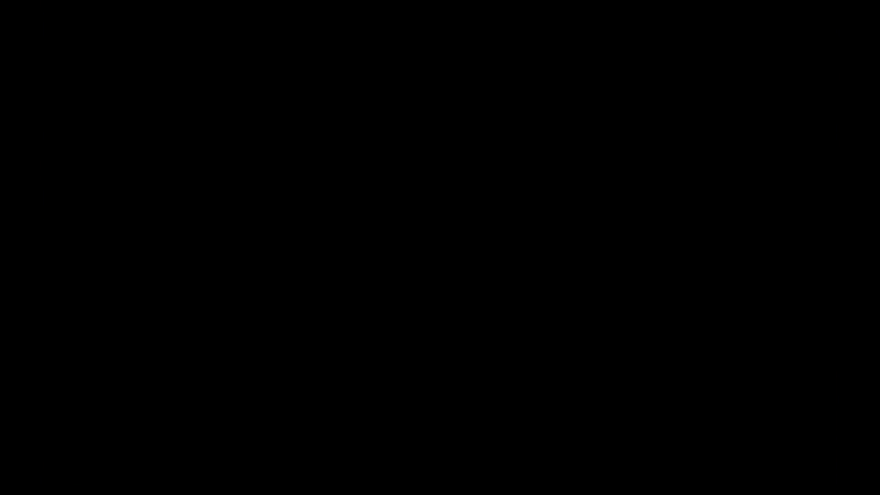